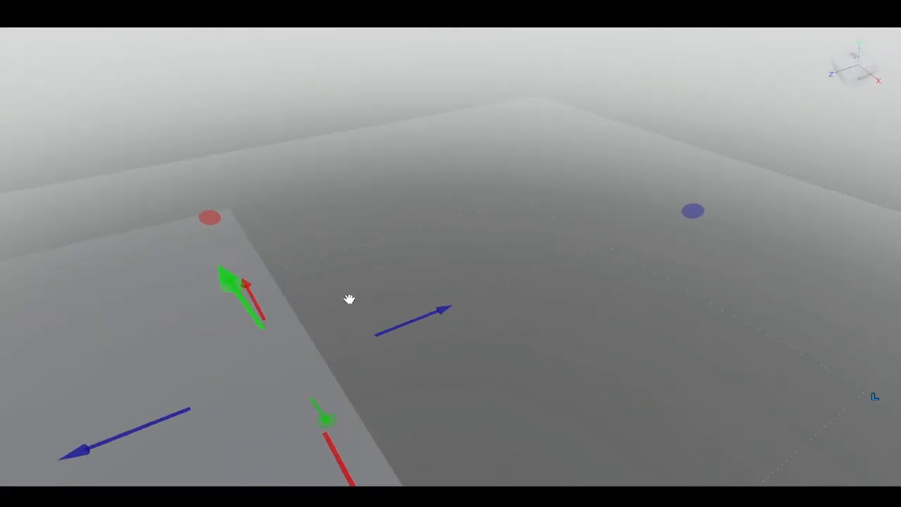
- Move the selected terrain region downward by about -124 studs using the vertical move handle
{"action": "left_click_drag", "start_coordinate": [652, 230], "coordinate": [427, 282]}
{"action": "right_click_drag", "start_coordinate": [427, 282], "coordinate": [418, 269]}
{"action": "right_click_drag", "start_coordinate": [510, 232], "coordinate": [503, 242]}
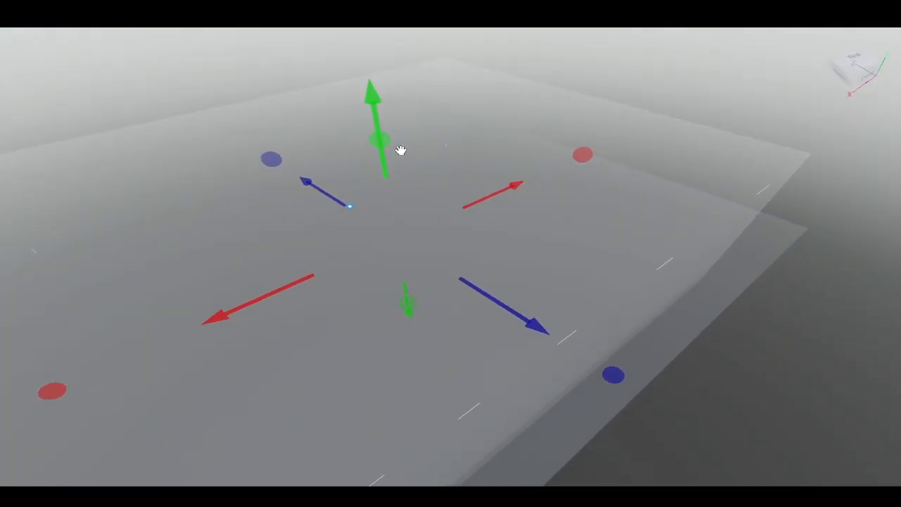
{"action": "left_click_drag", "start_coordinate": [396, 146], "coordinate": [389, 263]}
{"action": "right_click_drag", "start_coordinate": [394, 265], "coordinate": [421, 267]}
{"action": "key", "text": "w"}
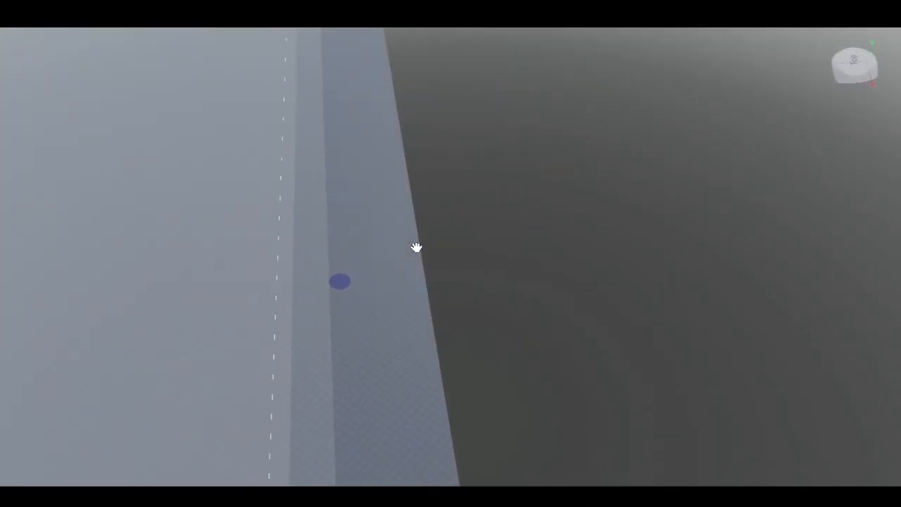
{"action": "right_click_drag", "start_coordinate": [417, 247], "coordinate": [388, 241]}
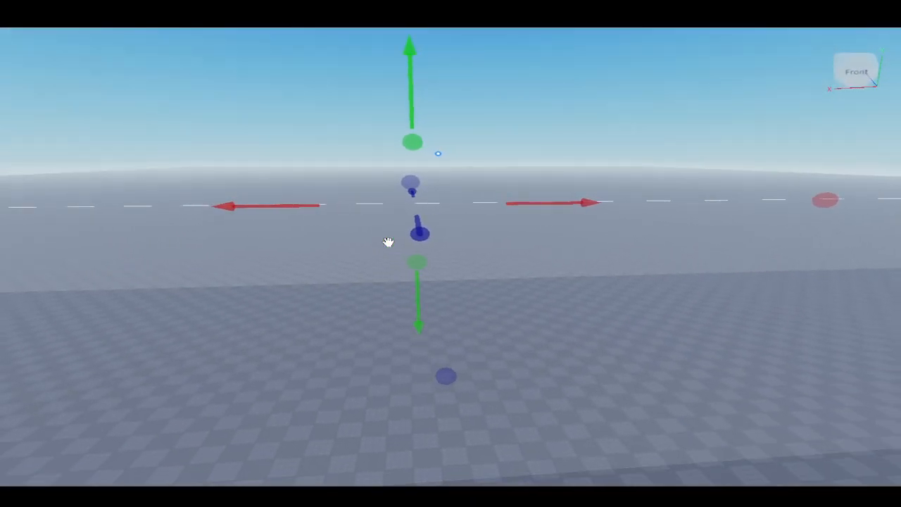
{"action": "left_click_drag", "start_coordinate": [410, 143], "coordinate": [411, 192]}
{"action": "right_click_drag", "start_coordinate": [393, 219], "coordinate": [402, 219]}
{"action": "key", "text": "w"}
{"action": "key", "text": "s"}
{"action": "left_click_drag", "start_coordinate": [538, 297], "coordinate": [540, 258]}
{"action": "right_click_drag", "start_coordinate": [540, 258], "coordinate": [545, 312]}
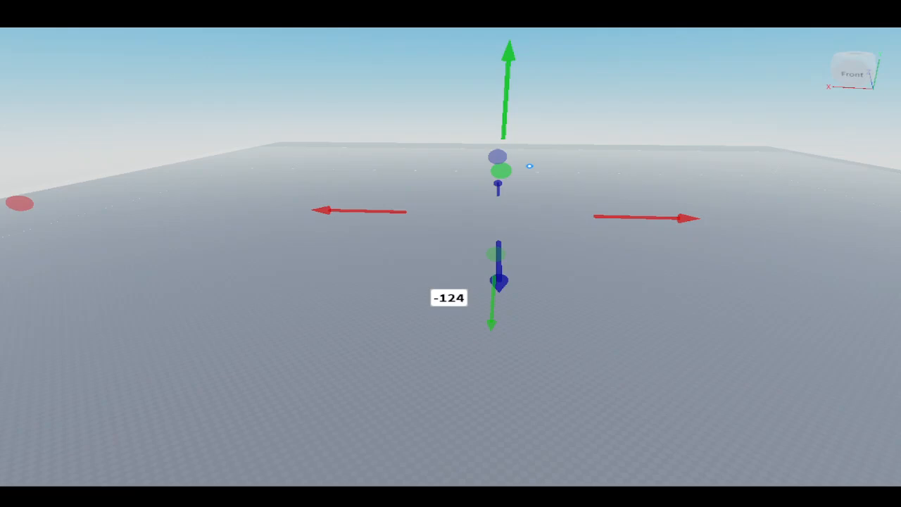
- Orbit around the moved terrain region to view it from several angles
{"action": "right_click_drag", "start_coordinate": [172, 246], "coordinate": [248, 232]}
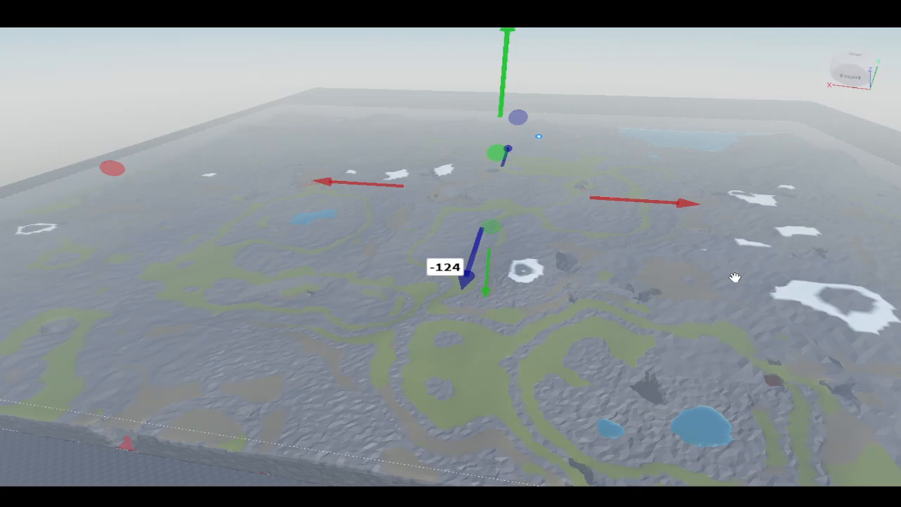
{"action": "right_click_drag", "start_coordinate": [670, 320], "coordinate": [657, 309]}
{"action": "key", "text": "w"}
{"action": "key", "text": "w"}
{"action": "key", "text": "f"}
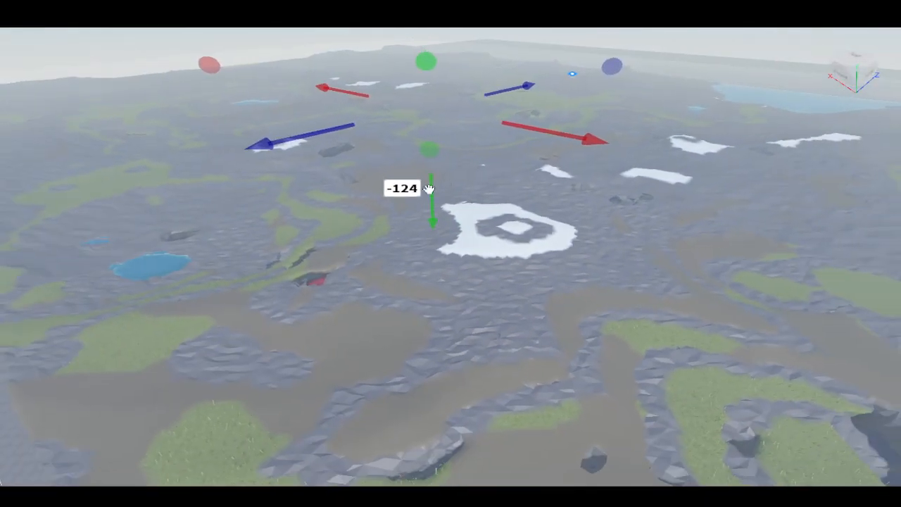
{"action": "right_click_drag", "start_coordinate": [510, 275], "coordinate": [554, 286]}
{"action": "key", "text": "w"}
{"action": "key", "text": "s"}
{"action": "key", "text": "w"}
{"action": "scroll", "coordinate": [566, 286], "scroll_direction": "down", "scroll_amount": 10}
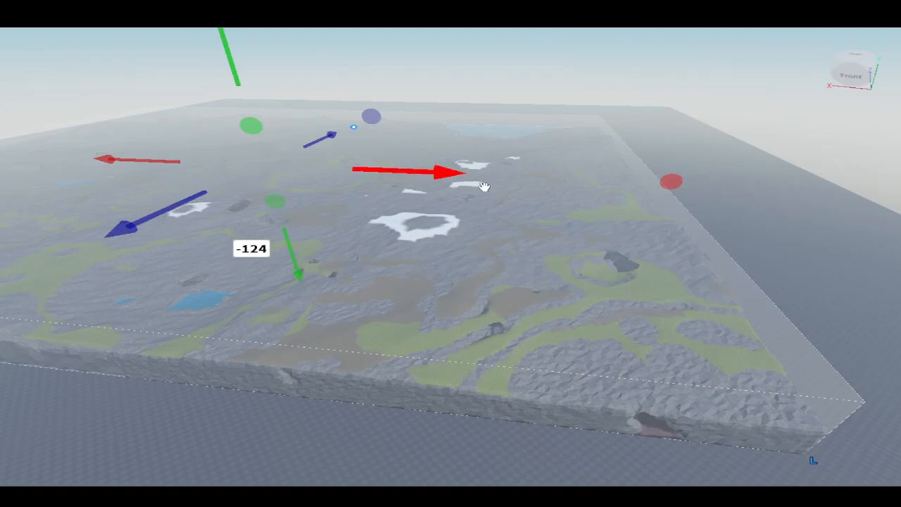
{"action": "right_click_drag", "start_coordinate": [440, 309], "coordinate": [503, 307]}
{"action": "scroll", "coordinate": [440, 308], "scroll_direction": "up", "scroll_amount": 8}
{"action": "scroll", "coordinate": [441, 309], "scroll_direction": "up", "scroll_amount": 4}
{"action": "scroll", "coordinate": [440, 309], "scroll_direction": "down", "scroll_amount": 8}
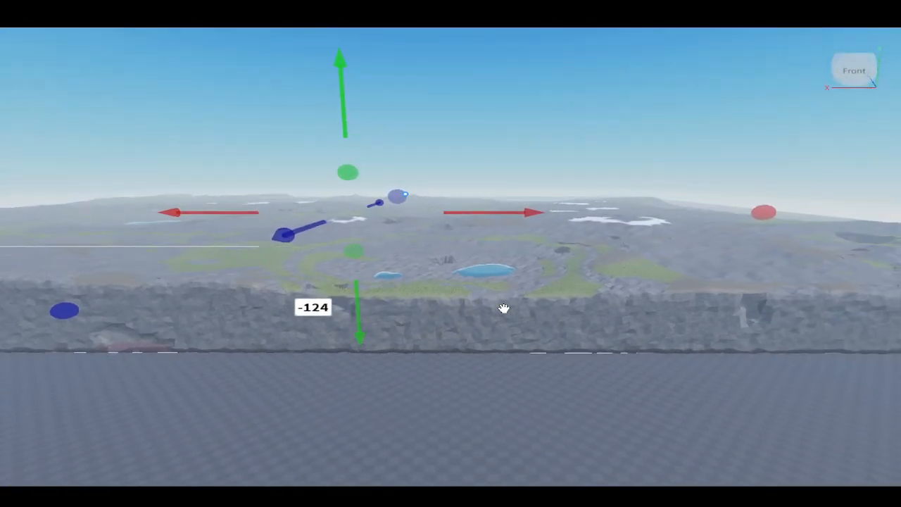
{"action": "scroll", "coordinate": [502, 307], "scroll_direction": "down", "scroll_amount": 5}
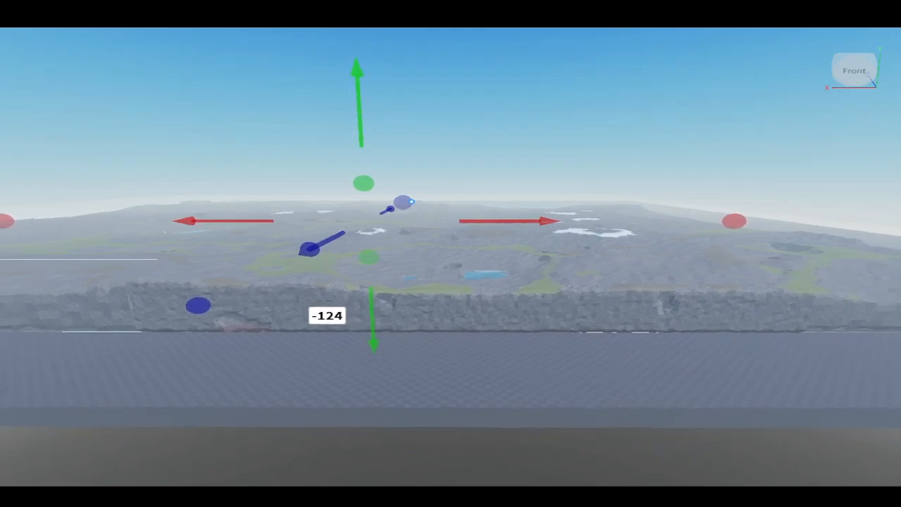
{"action": "scroll", "coordinate": [450, 256], "scroll_direction": "down", "scroll_amount": 1}
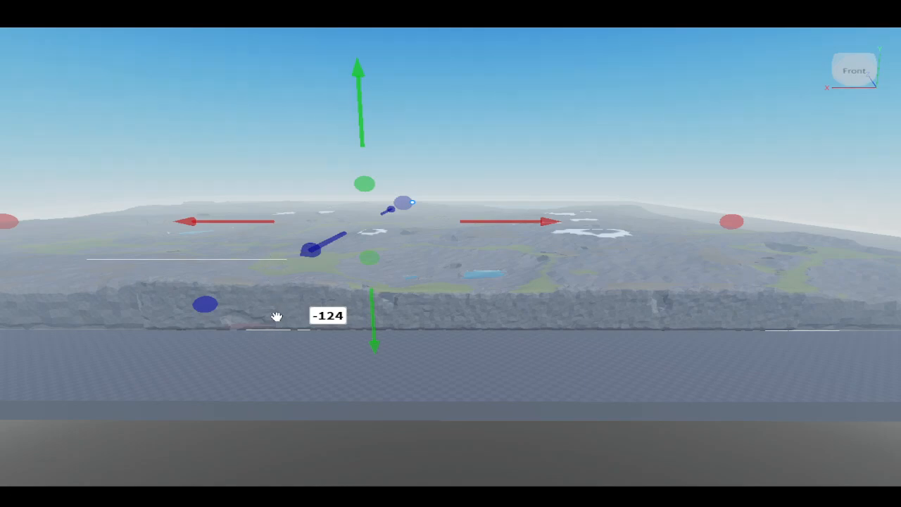
- Zoom in to examine the terrain's lava, rock and grass surfaces up close
{"action": "right_click_drag", "start_coordinate": [277, 317], "coordinate": [359, 300]}
{"action": "scroll", "coordinate": [264, 317], "scroll_direction": "up", "scroll_amount": 3}
{"action": "scroll", "coordinate": [357, 288], "scroll_direction": "up", "scroll_amount": 4}
{"action": "key", "text": "w"}
{"action": "scroll", "coordinate": [359, 300], "scroll_direction": "up", "scroll_amount": 3}
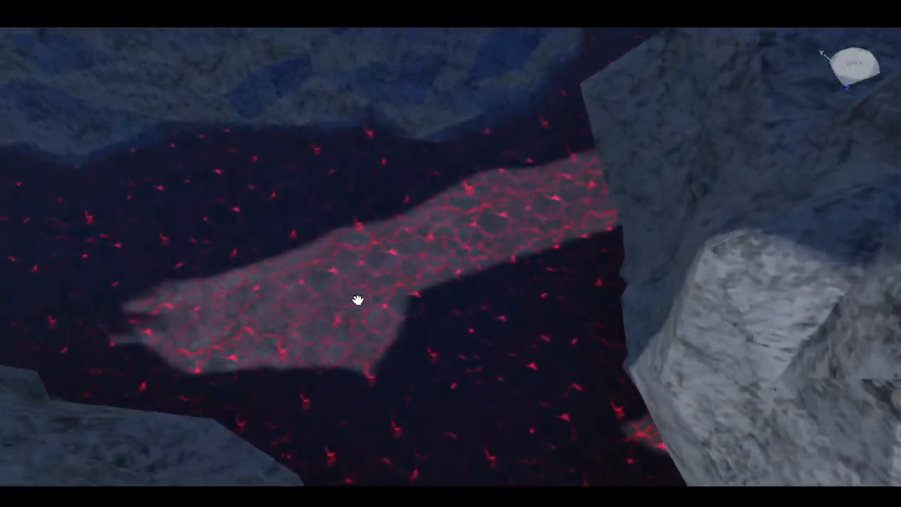
{"action": "scroll", "coordinate": [448, 272], "scroll_direction": "down", "scroll_amount": 8}
{"action": "right_click_drag", "start_coordinate": [448, 271], "coordinate": [447, 271]}
{"action": "scroll", "coordinate": [447, 271], "scroll_direction": "up", "scroll_amount": 2}
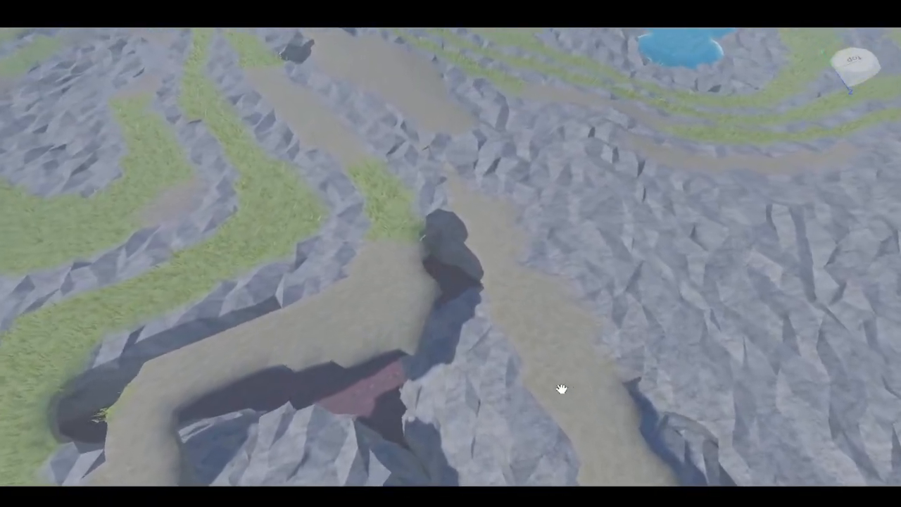
{"action": "right_click_drag", "start_coordinate": [562, 390], "coordinate": [559, 388]}
{"action": "scroll", "coordinate": [381, 345], "scroll_direction": "up", "scroll_amount": 4}
{"action": "mouse_move", "coordinate": [380, 346]}
{"action": "right_mouse_down"}
{"action": "mouse_move", "coordinate": [389, 334]}
{"action": "mouse_move", "coordinate": [395, 349]}
{"action": "right_mouse_up"}
{"action": "scroll", "coordinate": [381, 346], "scroll_direction": "down", "scroll_amount": 5}
{"action": "scroll", "coordinate": [395, 349], "scroll_direction": "up", "scroll_amount": 5}
{"action": "scroll", "coordinate": [396, 349], "scroll_direction": "down", "scroll_amount": 4}
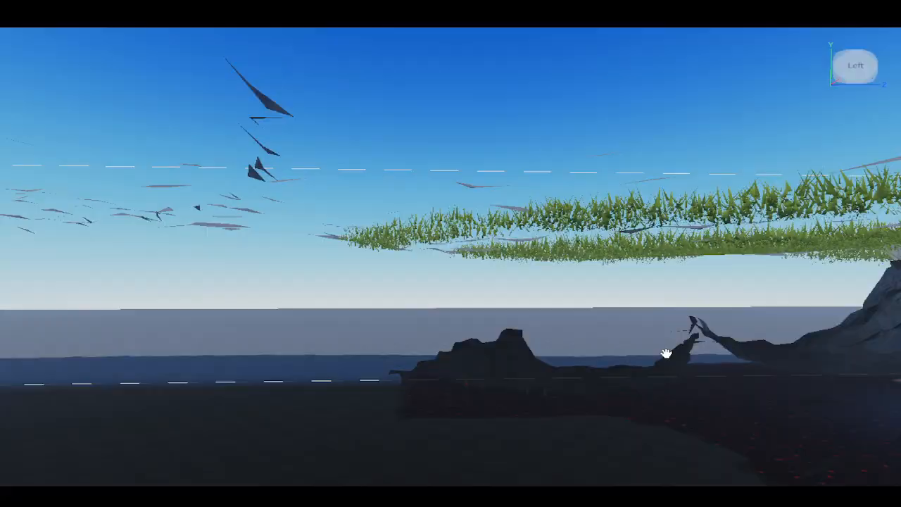
{"action": "right_click_drag", "start_coordinate": [666, 354], "coordinate": [666, 353]}
{"action": "scroll", "coordinate": [667, 354], "scroll_direction": "down", "scroll_amount": 8}
{"action": "scroll", "coordinate": [594, 350], "scroll_direction": "down", "scroll_amount": 8}
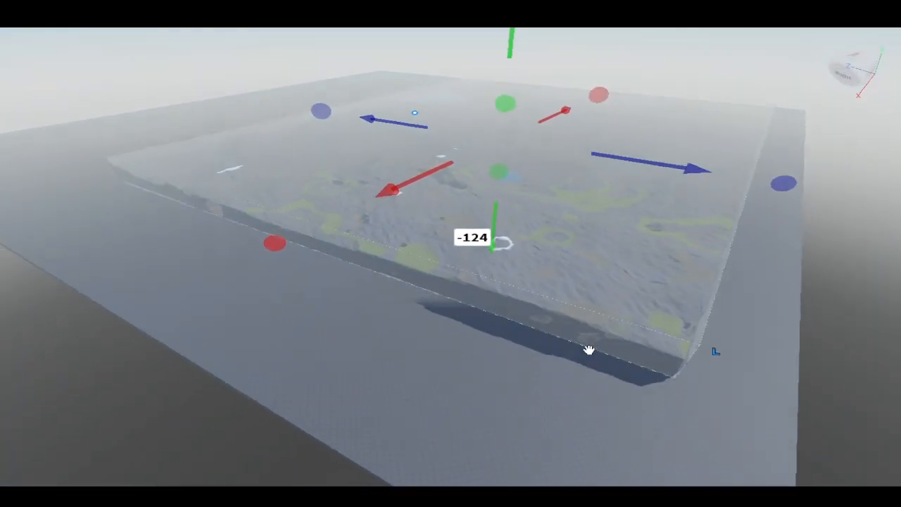
{"action": "left_click", "coordinate": [121, 158]}
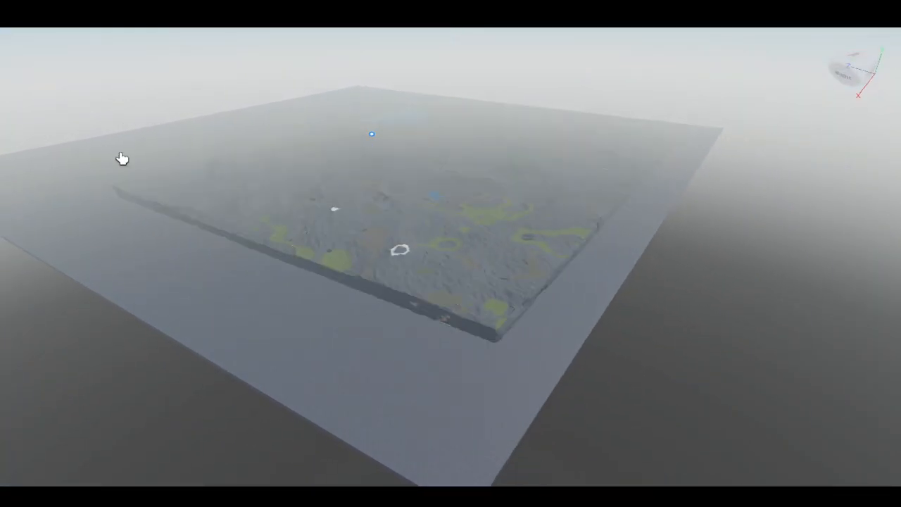
{"action": "right_click_drag", "start_coordinate": [291, 198], "coordinate": [292, 197]}
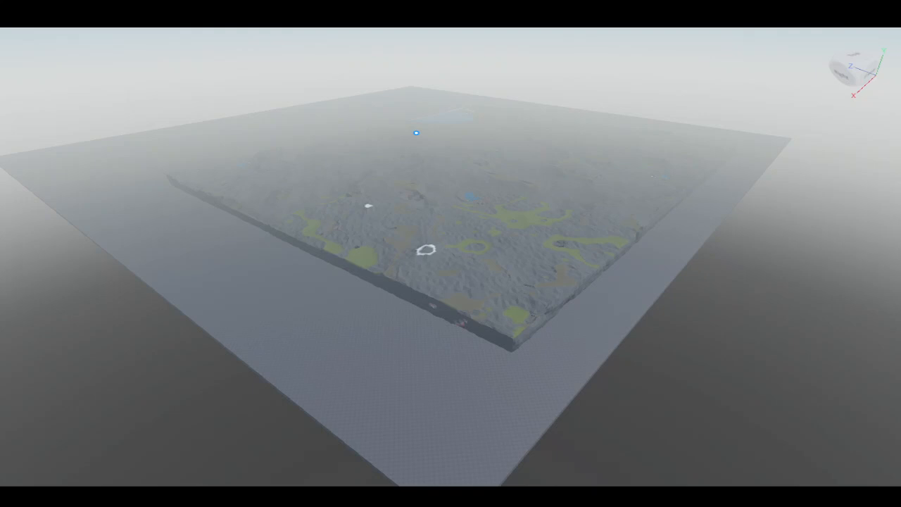
{"action": "left_click", "coordinate": [416, 133]}
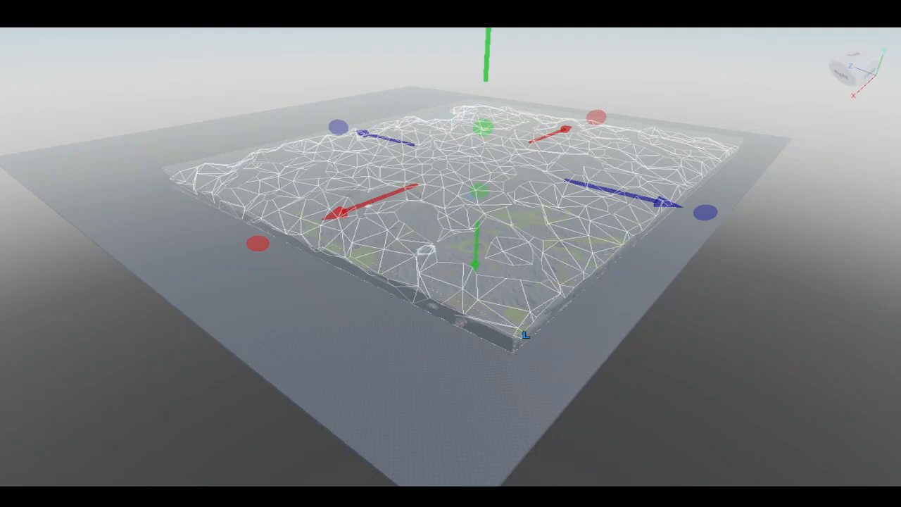
{"action": "left_click", "coordinate": [417, 132]}
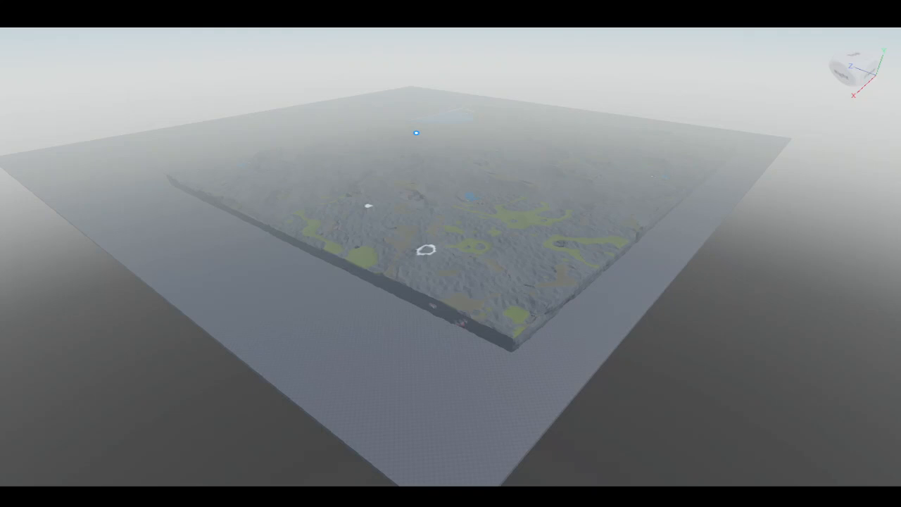
{"action": "key", "text": "w"}
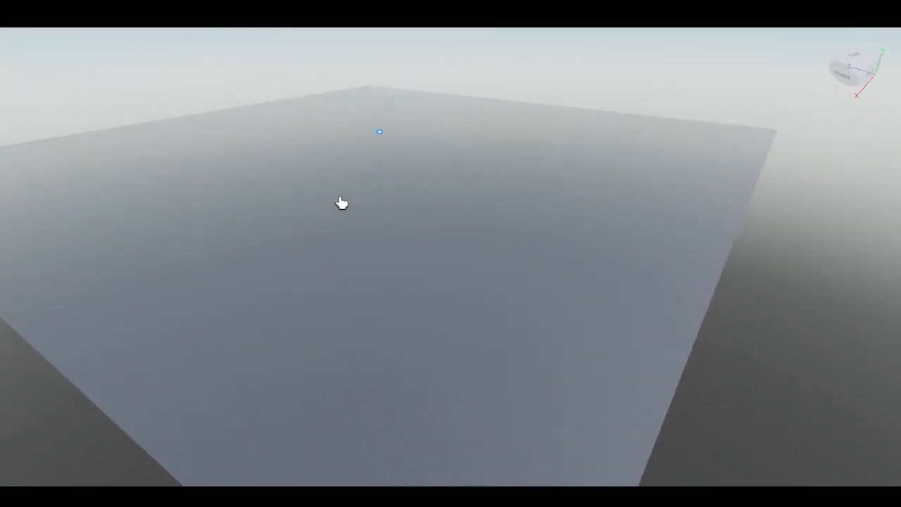
{"action": "right_click_drag", "start_coordinate": [341, 203], "coordinate": [338, 218]}
{"action": "scroll", "coordinate": [338, 218], "scroll_direction": "up", "scroll_amount": 6}
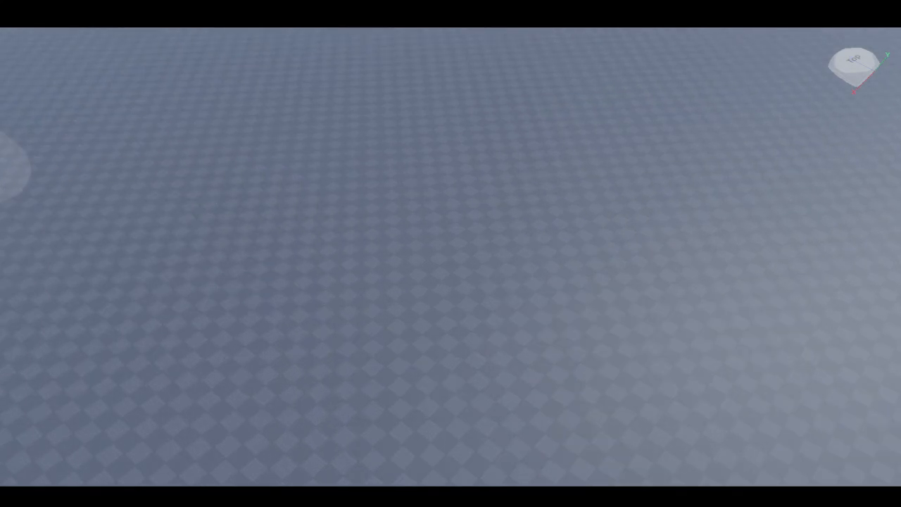
- Brush a long rounded grass terrain strip onto the empty baseplate
{"action": "left_click_drag", "start_coordinate": [125, 167], "coordinate": [493, 167]}
{"action": "scroll", "coordinate": [492, 168], "scroll_direction": "down", "scroll_amount": 2}
{"action": "right_click_drag", "start_coordinate": [469, 186], "coordinate": [464, 197]}
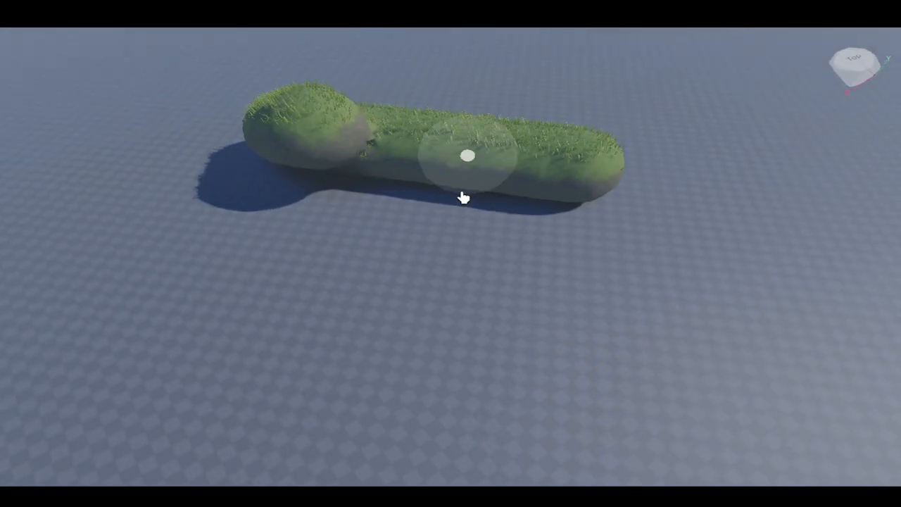
{"action": "scroll", "coordinate": [463, 198], "scroll_direction": "down", "scroll_amount": 2}
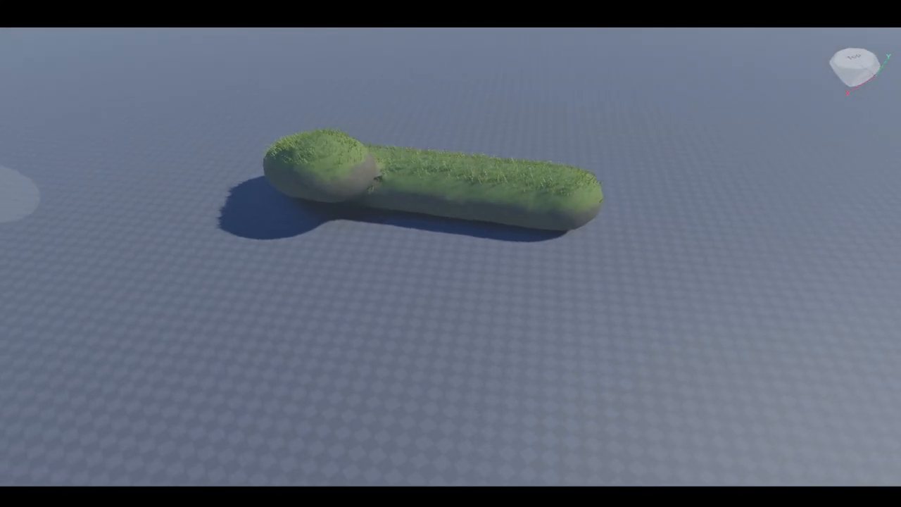
- Brush a second, flatter grass strip alongside the first one
{"action": "left_click_drag", "start_coordinate": [265, 270], "coordinate": [543, 313]}
{"action": "right_click_drag", "start_coordinate": [451, 329], "coordinate": [406, 340]}
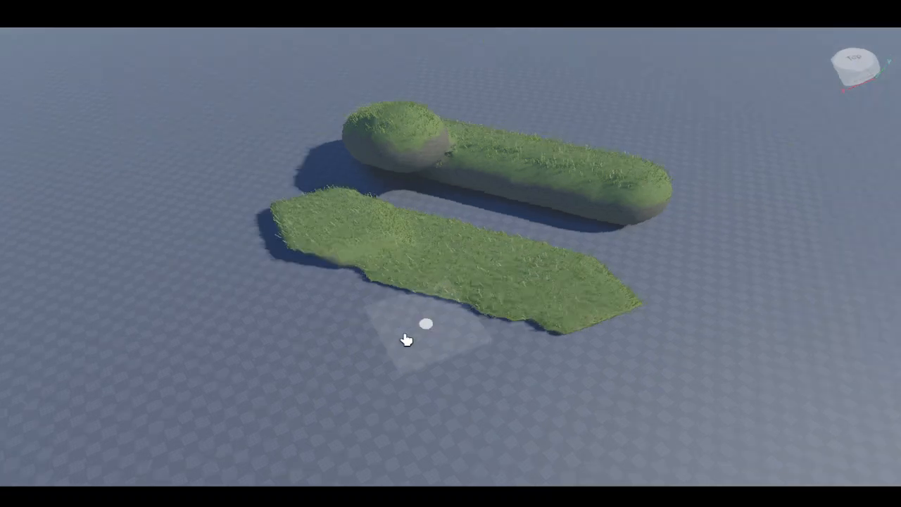
{"action": "scroll", "coordinate": [402, 303], "scroll_direction": "up", "scroll_amount": 4}
{"action": "right_click_drag", "start_coordinate": [397, 276], "coordinate": [444, 263]}
{"action": "scroll", "coordinate": [444, 263], "scroll_direction": "down", "scroll_amount": 4}
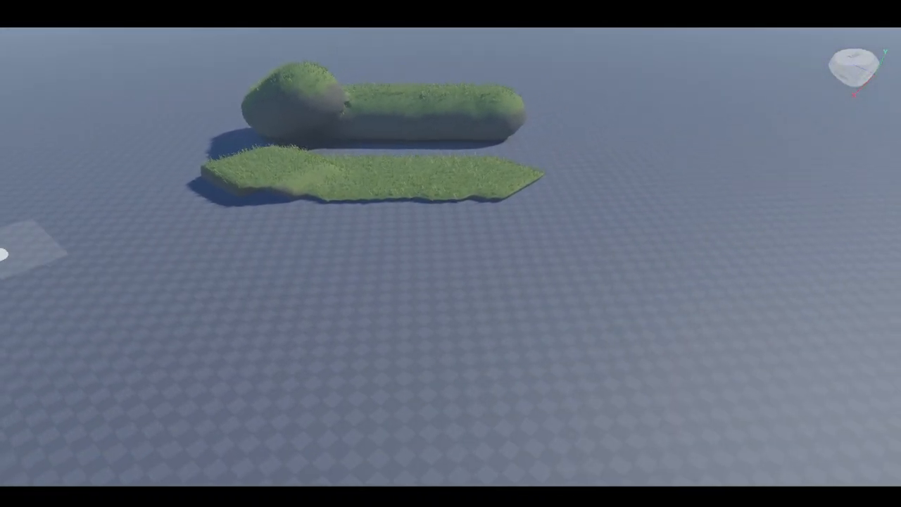
- Brush a third grass strip parallel to the other two
{"action": "mouse_move", "coordinate": [300, 288]}
{"action": "left_mouse_down"}
{"action": "mouse_move", "coordinate": [639, 298]}
{"action": "mouse_move", "coordinate": [358, 297]}
{"action": "left_mouse_up"}
{"action": "right_click_drag", "start_coordinate": [357, 297], "coordinate": [356, 296]}
{"action": "scroll", "coordinate": [324, 294], "scroll_direction": "down", "scroll_amount": 3}
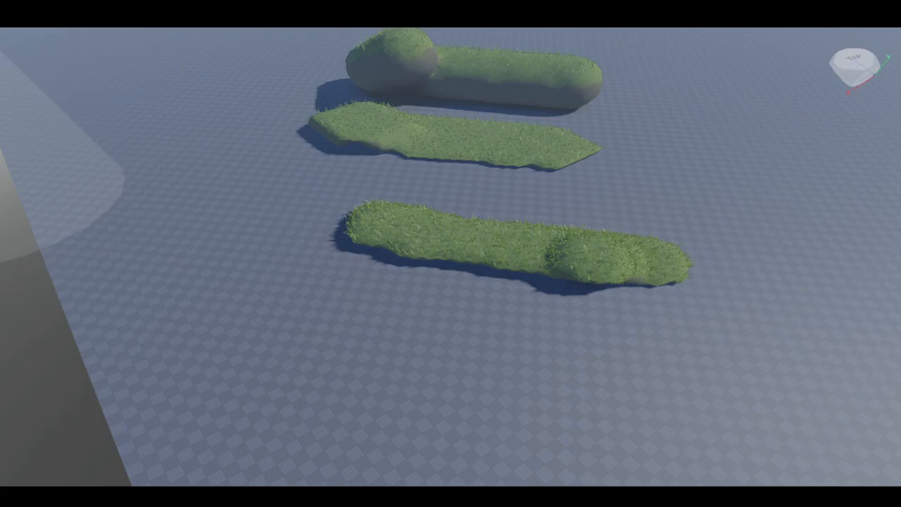
{"action": "right_click_drag", "start_coordinate": [219, 310], "coordinate": [219, 278]}
{"action": "scroll", "coordinate": [219, 278], "scroll_direction": "down", "scroll_amount": 5}
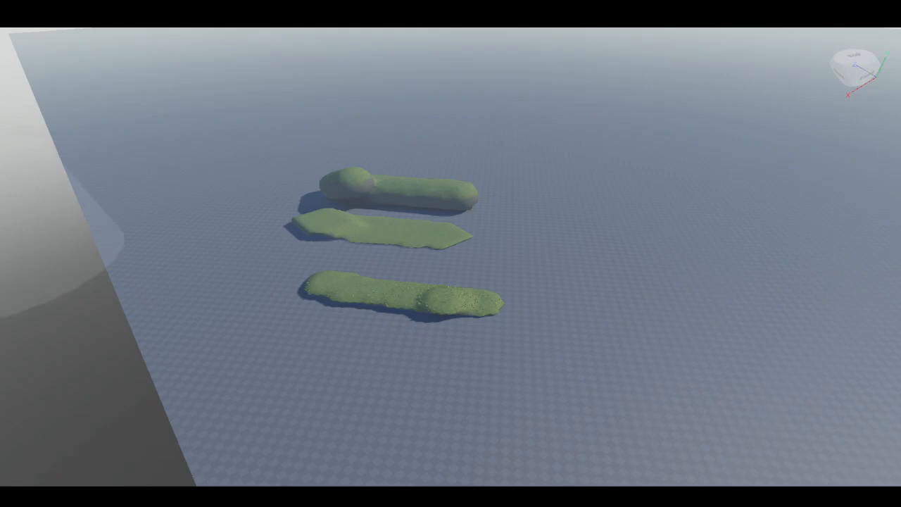
{"action": "right_click_drag", "start_coordinate": [215, 278], "coordinate": [223, 246]}
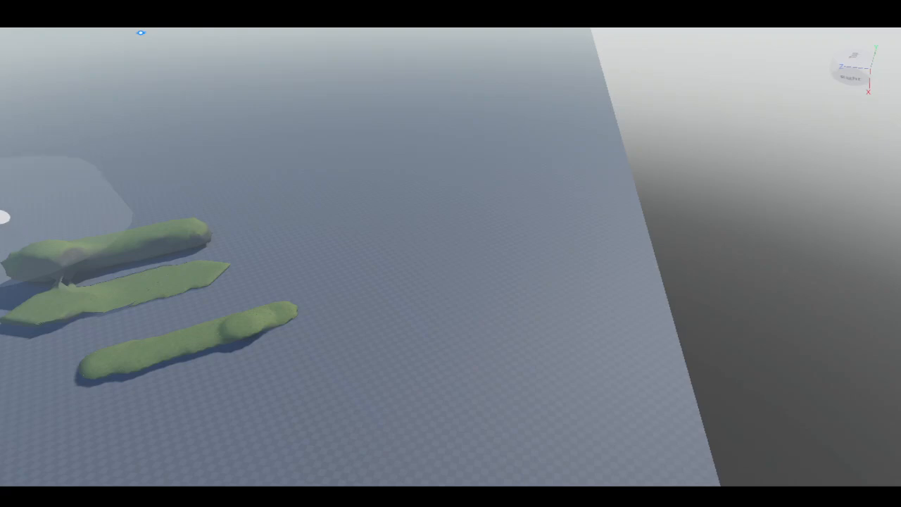
- Add a large cylindrical grass terrain mass beside the strips with a bigger brush
{"action": "left_click", "coordinate": [443, 197]}
{"action": "mouse_move", "coordinate": [360, 216]}
{"action": "right_mouse_down"}
{"action": "mouse_move", "coordinate": [272, 164]}
{"action": "mouse_move", "coordinate": [263, 147]}
{"action": "right_mouse_up"}
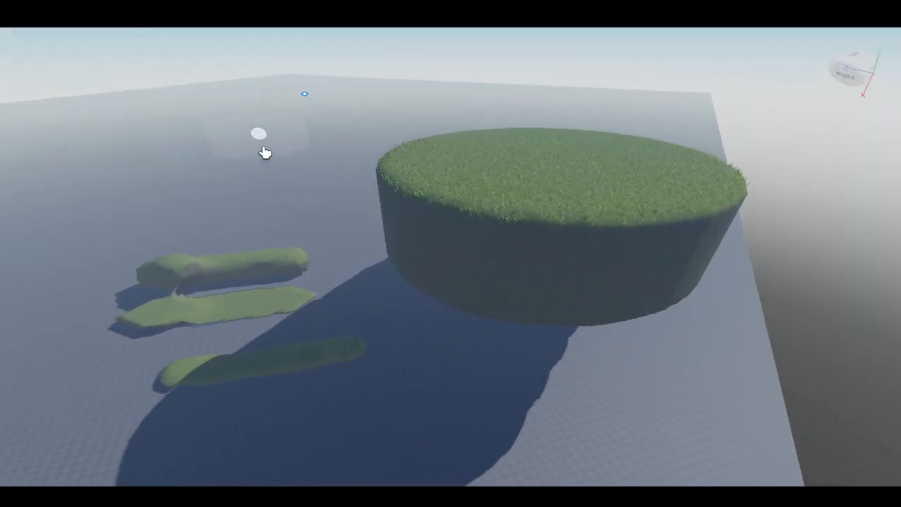
{"action": "scroll", "coordinate": [262, 147], "scroll_direction": "up", "scroll_amount": 10}
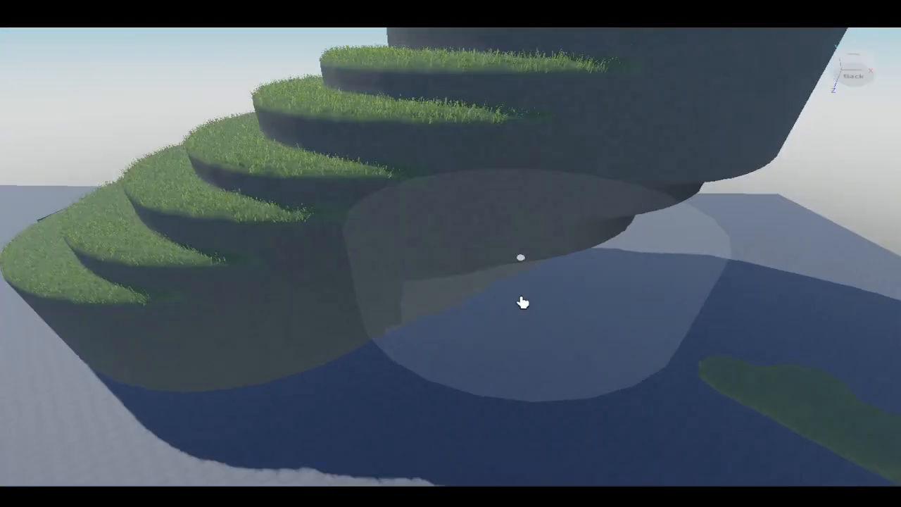
{"action": "scroll", "coordinate": [522, 303], "scroll_direction": "down", "scroll_amount": 10}
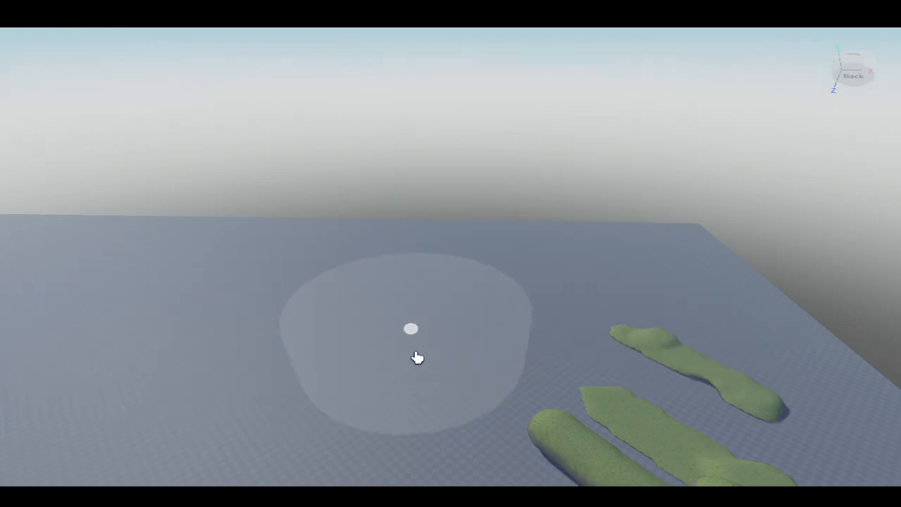
- Stamp additional cylindrical terrain blobs onto the baseplate near the strips
{"action": "right_click_drag", "start_coordinate": [417, 358], "coordinate": [416, 357]}
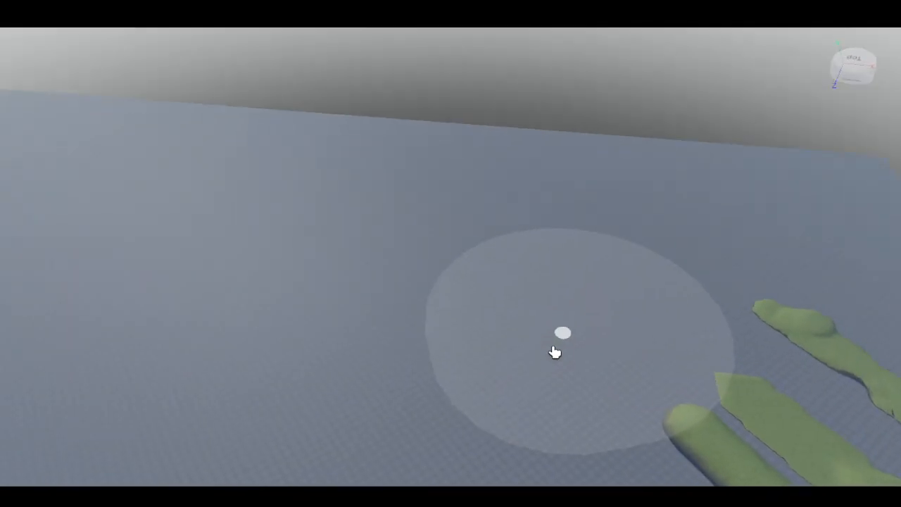
{"action": "right_click_drag", "start_coordinate": [555, 352], "coordinate": [555, 353]}
{"action": "scroll", "coordinate": [713, 345], "scroll_direction": "down", "scroll_amount": 3}
{"action": "right_click_drag", "start_coordinate": [714, 338], "coordinate": [715, 338]}
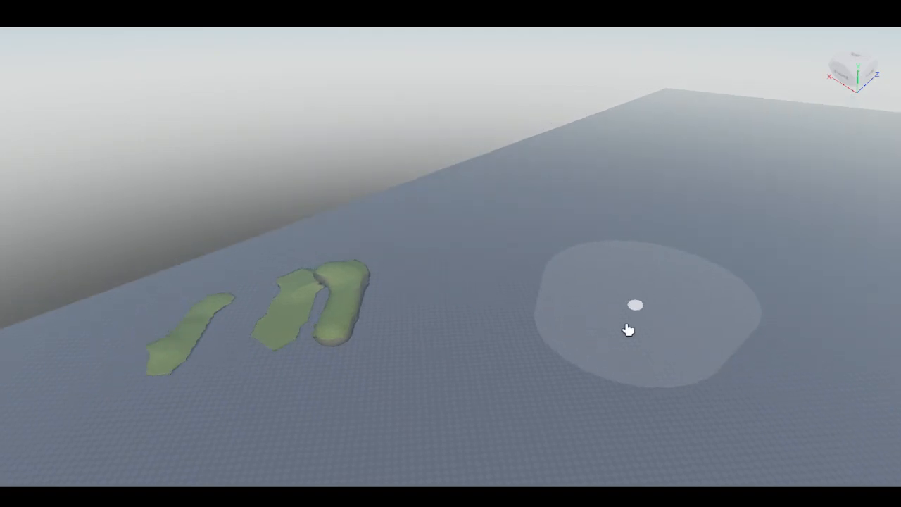
{"action": "right_click_drag", "start_coordinate": [626, 326], "coordinate": [639, 322]}
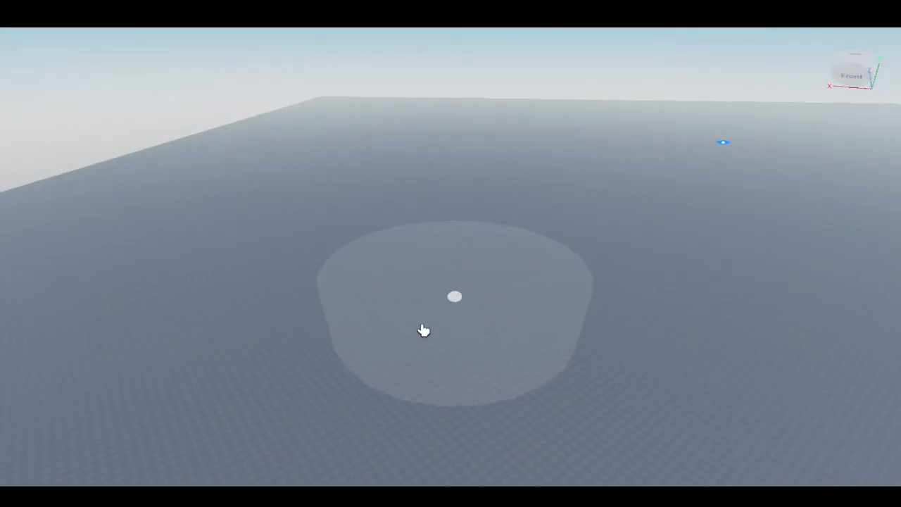
{"action": "scroll", "coordinate": [422, 331], "scroll_direction": "down", "scroll_amount": 3}
{"action": "right_click_drag", "start_coordinate": [420, 331], "coordinate": [420, 331]}
{"action": "left_click", "coordinate": [531, 167]}
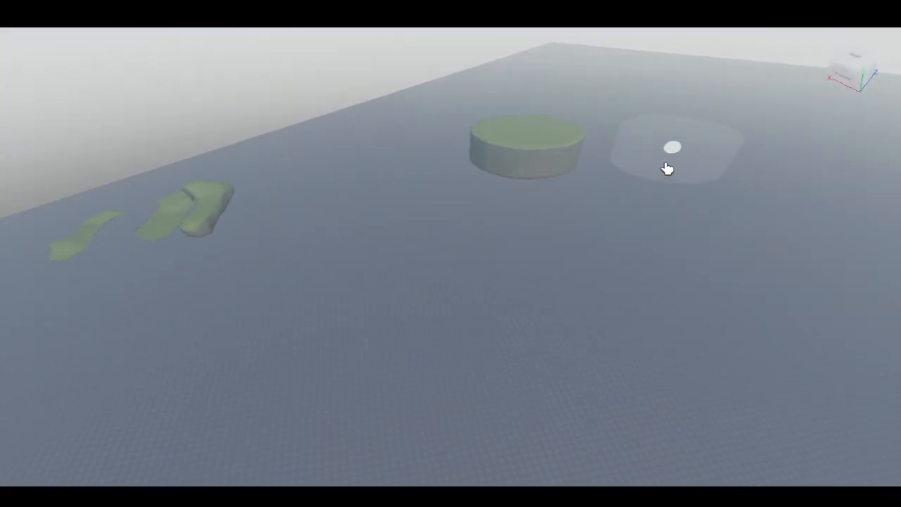
- Add two more terrain cylinders in the distance and undo both additions
{"action": "right_click_drag", "start_coordinate": [667, 169], "coordinate": [666, 169]}
{"action": "scroll", "coordinate": [415, 191], "scroll_direction": "up", "scroll_amount": 1}
{"action": "left_click", "coordinate": [408, 130]}
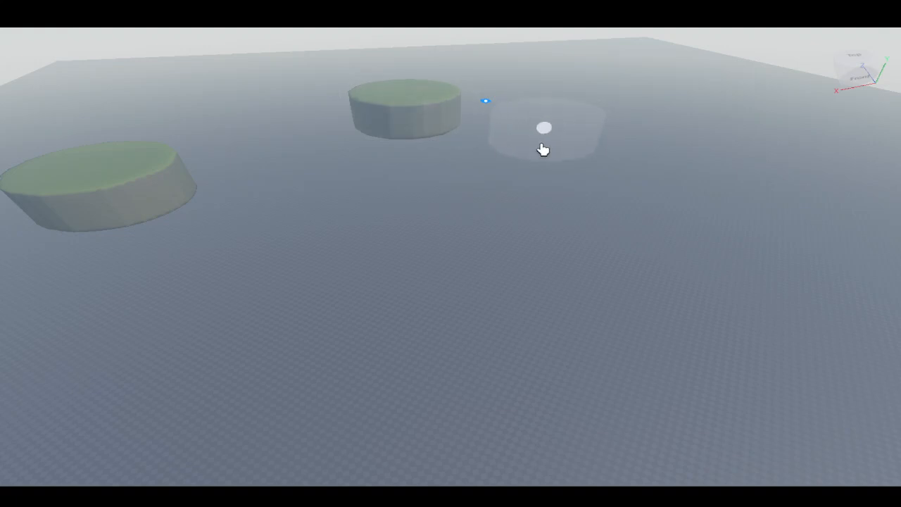
{"action": "mouse_move", "coordinate": [543, 150]}
{"action": "right_mouse_down"}
{"action": "mouse_move", "coordinate": [594, 155]}
{"action": "mouse_move", "coordinate": [598, 184]}
{"action": "right_mouse_up"}
{"action": "key", "text": "ctrl+z"}
{"action": "key", "text": "ctrl+z"}
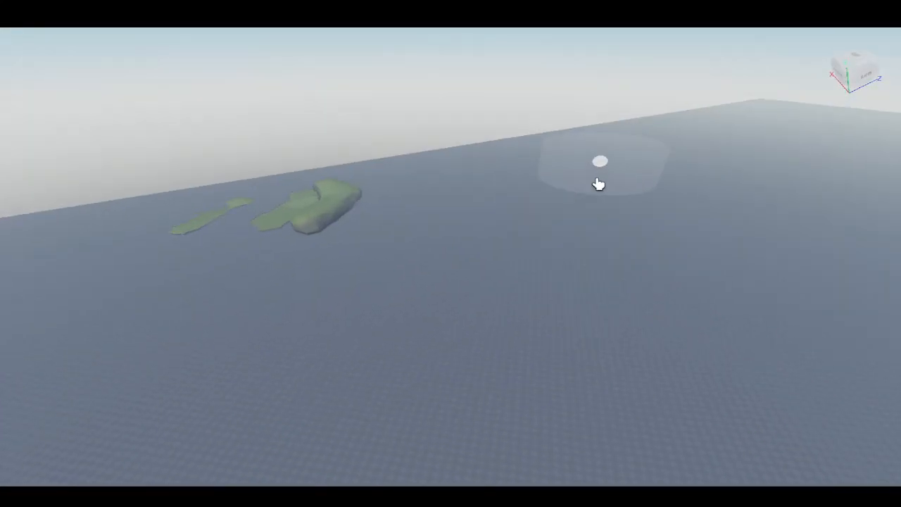
- Paint a long straight terrain stroke across the baseplate
{"action": "right_click_drag", "start_coordinate": [475, 244], "coordinate": [475, 243]}
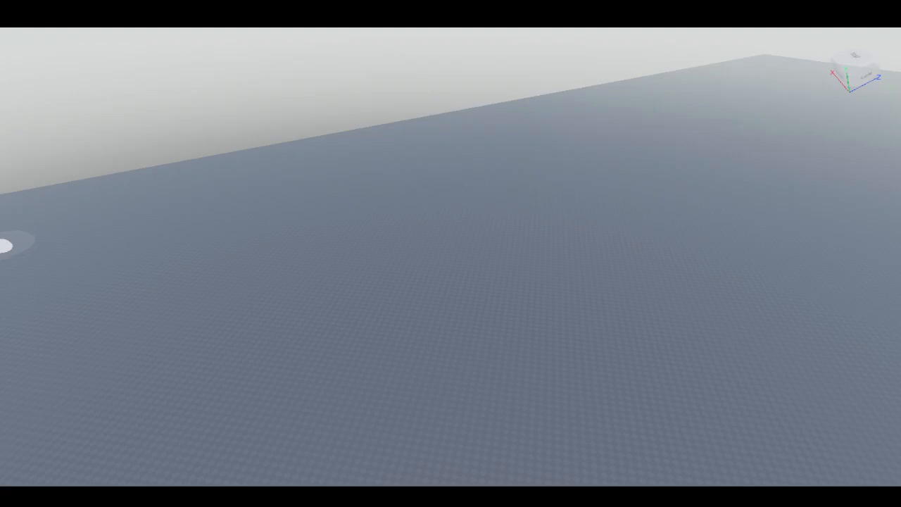
{"action": "left_click_drag", "start_coordinate": [402, 220], "coordinate": [875, 229]}
{"action": "right_click_drag", "start_coordinate": [876, 230], "coordinate": [847, 232]}
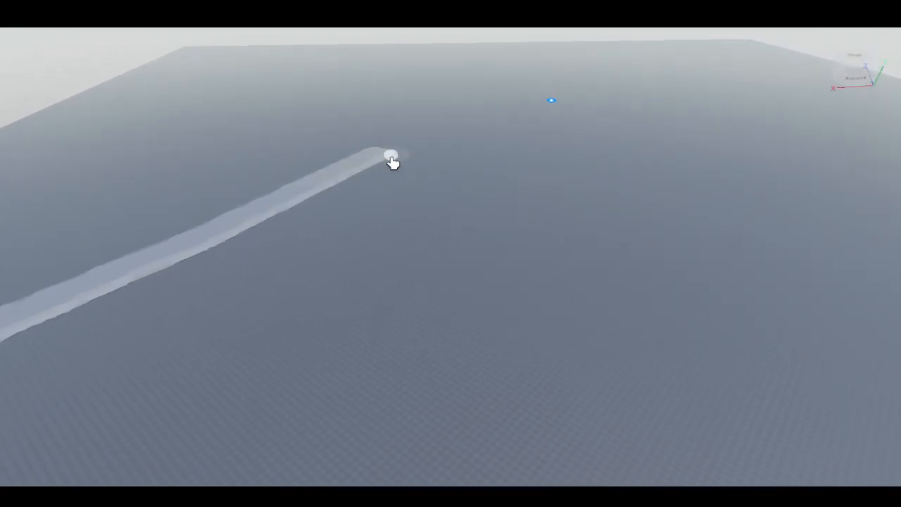
- Extend the terrain stroke into a long winding path across the baseplate
{"action": "mouse_move", "coordinate": [392, 164]}
{"action": "left_mouse_down"}
{"action": "mouse_move", "coordinate": [591, 238]}
{"action": "mouse_move", "coordinate": [788, 383]}
{"action": "mouse_move", "coordinate": [792, 426]}
{"action": "left_mouse_up"}
{"action": "mouse_move", "coordinate": [792, 426]}
{"action": "right_mouse_down"}
{"action": "mouse_move", "coordinate": [837, 413]}
{"action": "mouse_move", "coordinate": [813, 411]}
{"action": "right_mouse_up"}
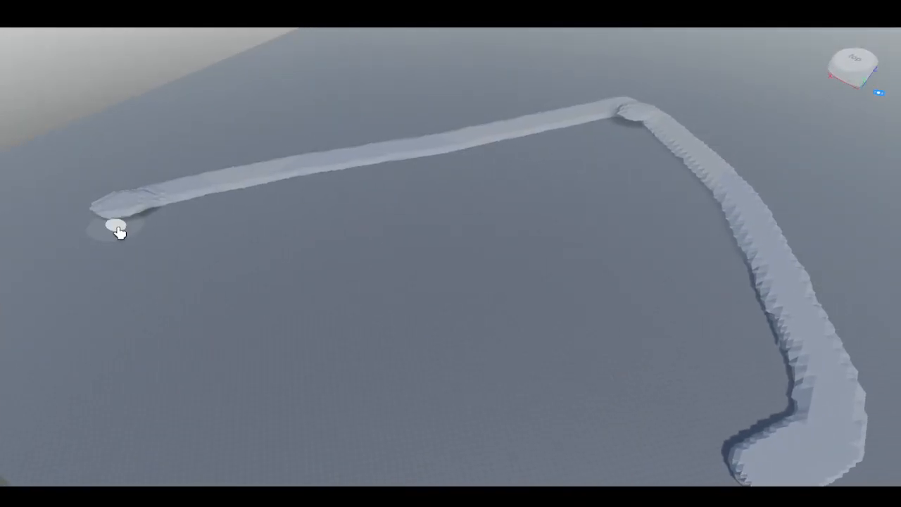
{"action": "right_click_drag", "start_coordinate": [119, 233], "coordinate": [172, 270]}
{"action": "mouse_move", "coordinate": [119, 233]}
{"action": "left_mouse_down"}
{"action": "mouse_move", "coordinate": [172, 270]}
{"action": "mouse_move", "coordinate": [328, 300]}
{"action": "mouse_move", "coordinate": [620, 314]}
{"action": "mouse_move", "coordinate": [635, 257]}
{"action": "left_mouse_up"}
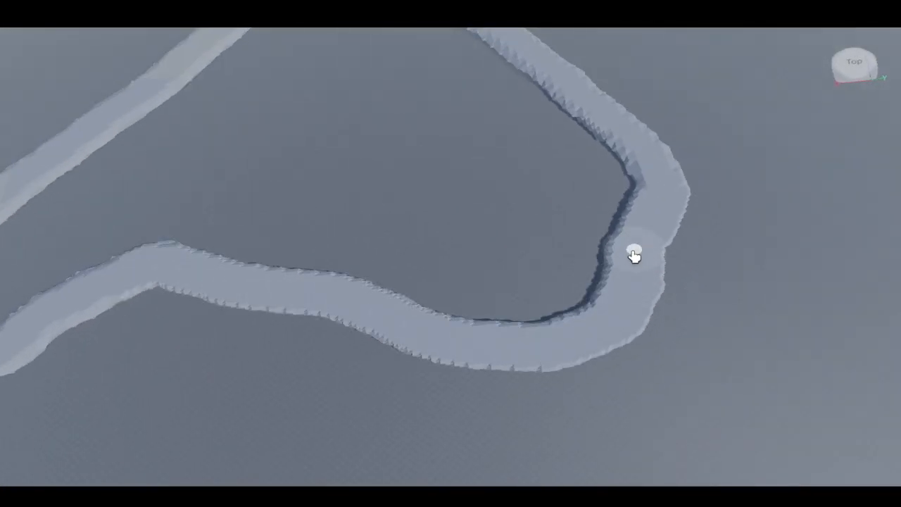
{"action": "right_click_drag", "start_coordinate": [634, 257], "coordinate": [594, 246]}
- Undo the last two terrain path strokes
{"action": "scroll", "coordinate": [684, 251], "scroll_direction": "up", "scroll_amount": 6}
{"action": "right_click_drag", "start_coordinate": [688, 270], "coordinate": [353, 333]}
{"action": "scroll", "coordinate": [689, 266], "scroll_direction": "up", "scroll_amount": 4}
{"action": "key", "text": "s"}
{"action": "key", "text": "a"}
{"action": "key", "text": "ctrl+z"}
{"action": "key", "text": "ctrl+z"}
{"action": "scroll", "coordinate": [310, 355], "scroll_direction": "down", "scroll_amount": 5}
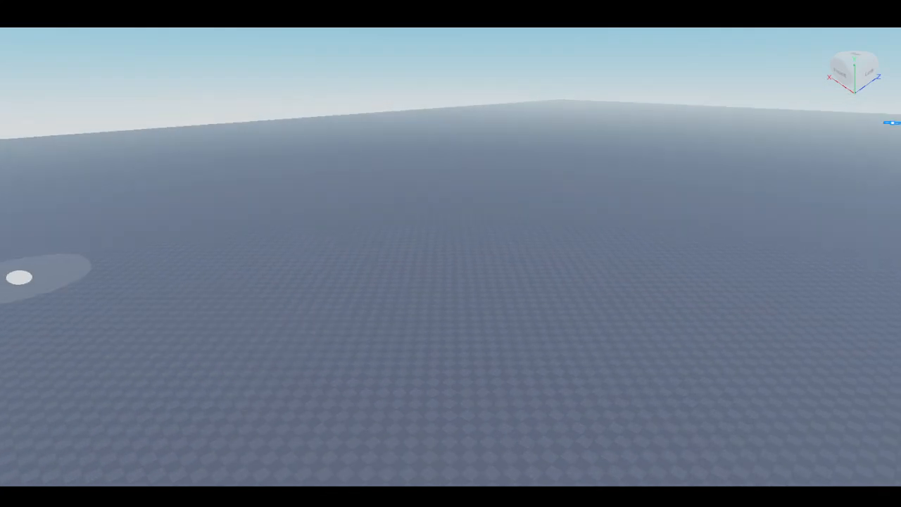
- Paint a large closed oval loop of terrain on an empty part of the baseplate
{"action": "right_click_drag", "start_coordinate": [138, 235], "coordinate": [138, 235]}
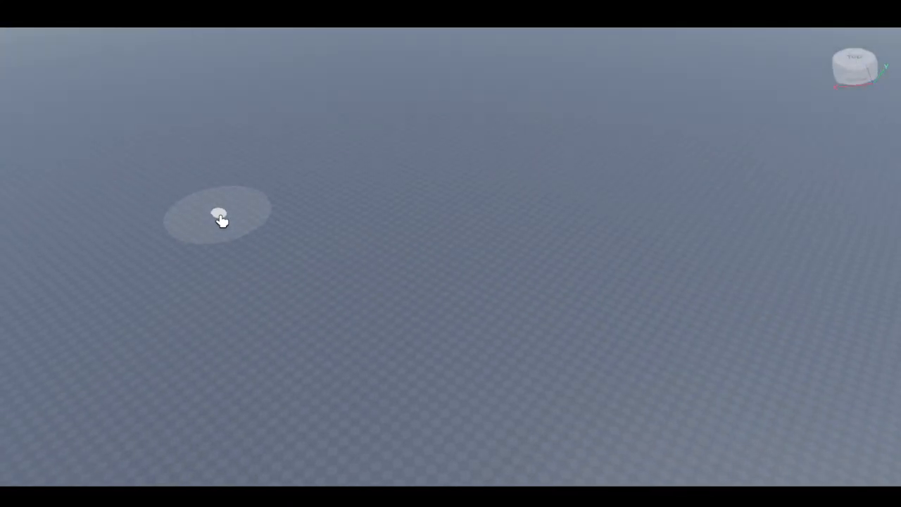
{"action": "right_click_drag", "start_coordinate": [226, 106], "coordinate": [225, 106]}
{"action": "mouse_move", "coordinate": [87, 126]}
{"action": "left_mouse_down"}
{"action": "mouse_move", "coordinate": [207, 101]}
{"action": "mouse_move", "coordinate": [616, 94]}
{"action": "mouse_move", "coordinate": [791, 209]}
{"action": "mouse_move", "coordinate": [655, 362]}
{"action": "mouse_move", "coordinate": [354, 368]}
{"action": "mouse_move", "coordinate": [97, 245]}
{"action": "mouse_move", "coordinate": [56, 157]}
{"action": "mouse_move", "coordinate": [77, 125]}
{"action": "left_mouse_up"}
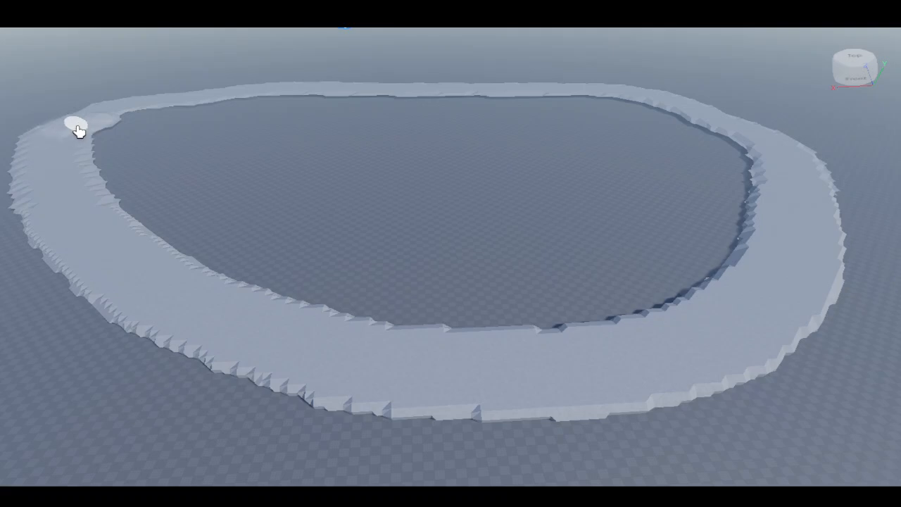
- Inspect the oval terrain loop from several angles
{"action": "scroll", "coordinate": [386, 192], "scroll_direction": "up", "scroll_amount": 5}
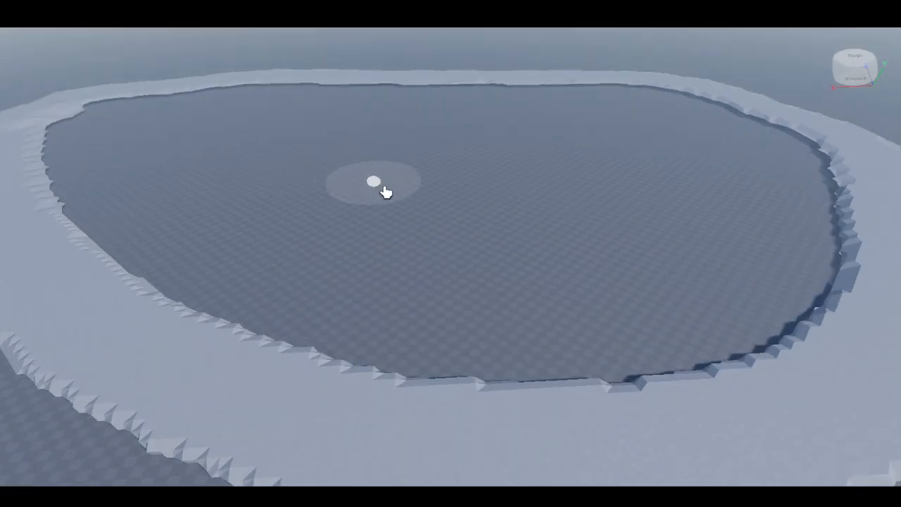
{"action": "scroll", "coordinate": [395, 194], "scroll_direction": "up", "scroll_amount": 4}
{"action": "right_click_drag", "start_coordinate": [493, 205], "coordinate": [590, 185]}
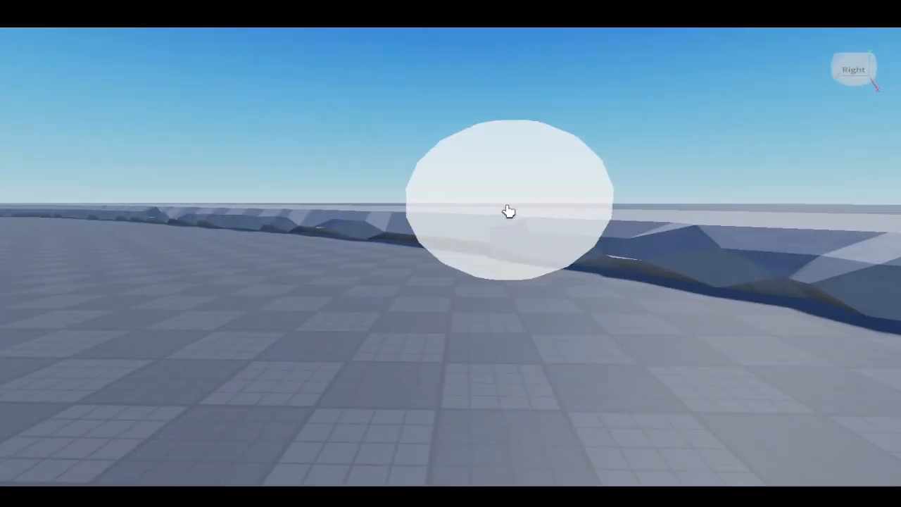
{"action": "scroll", "coordinate": [444, 237], "scroll_direction": "up", "scroll_amount": 4}
{"action": "right_click_drag", "start_coordinate": [447, 225], "coordinate": [455, 211]}
{"action": "scroll", "coordinate": [455, 212], "scroll_direction": "down", "scroll_amount": 3}
{"action": "scroll", "coordinate": [471, 298], "scroll_direction": "down", "scroll_amount": 5}
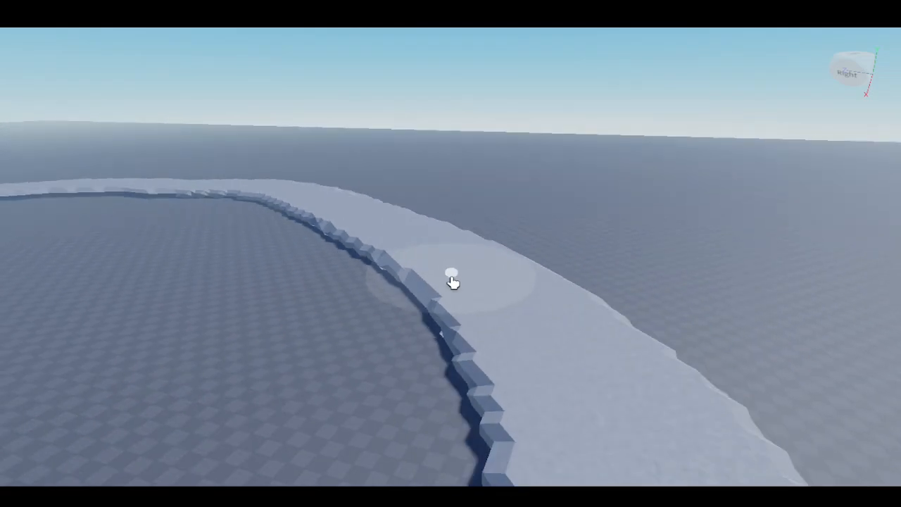
{"action": "right_click_drag", "start_coordinate": [453, 282], "coordinate": [405, 281]}
{"action": "scroll", "coordinate": [406, 280], "scroll_direction": "down", "scroll_amount": 5}
{"action": "right_click_drag", "start_coordinate": [354, 267], "coordinate": [352, 266]}
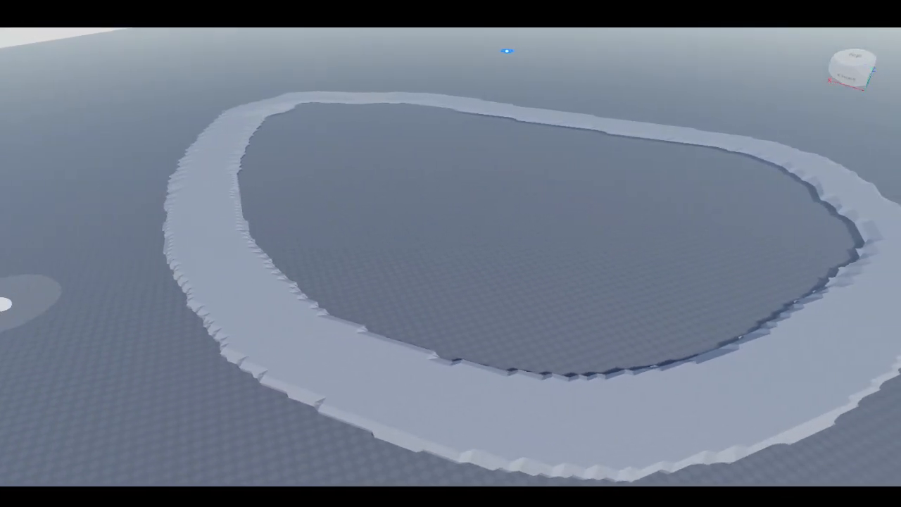
{"action": "right_click_drag", "start_coordinate": [362, 298], "coordinate": [403, 235]}
{"action": "scroll", "coordinate": [402, 235], "scroll_direction": "down", "scroll_amount": 2}
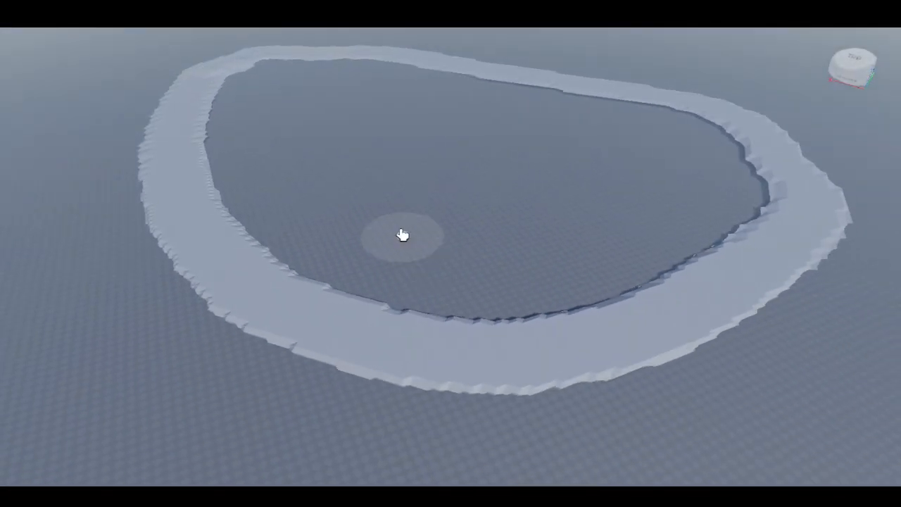
- Fill the interior of the oval loop with water terrain using repeated brush strokes
{"action": "key", "text": "d"}
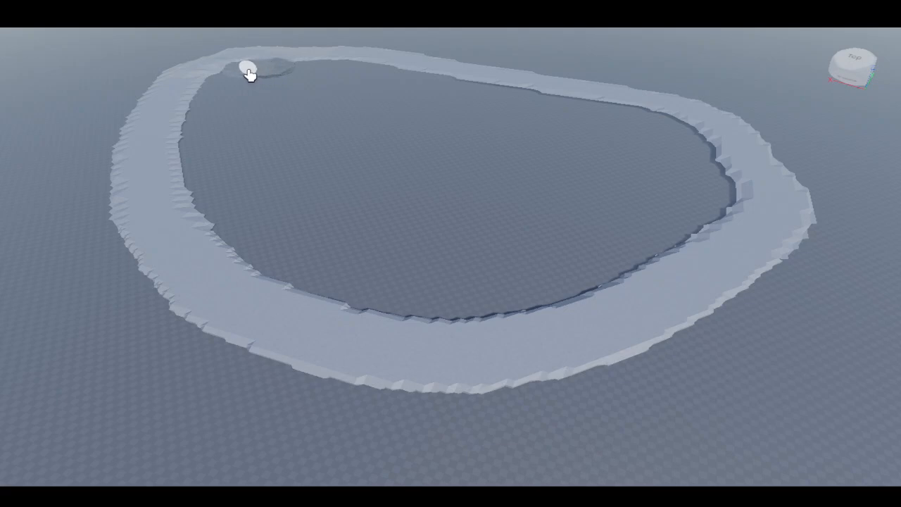
{"action": "mouse_move", "coordinate": [226, 93]}
{"action": "left_mouse_down"}
{"action": "mouse_move", "coordinate": [207, 138]}
{"action": "mouse_move", "coordinate": [211, 191]}
{"action": "mouse_move", "coordinate": [266, 247]}
{"action": "mouse_move", "coordinate": [351, 280]}
{"action": "mouse_move", "coordinate": [460, 303]}
{"action": "mouse_move", "coordinate": [515, 303]}
{"action": "mouse_move", "coordinate": [606, 272]}
{"action": "mouse_move", "coordinate": [695, 223]}
{"action": "mouse_move", "coordinate": [704, 171]}
{"action": "mouse_move", "coordinate": [653, 125]}
{"action": "left_mouse_up"}
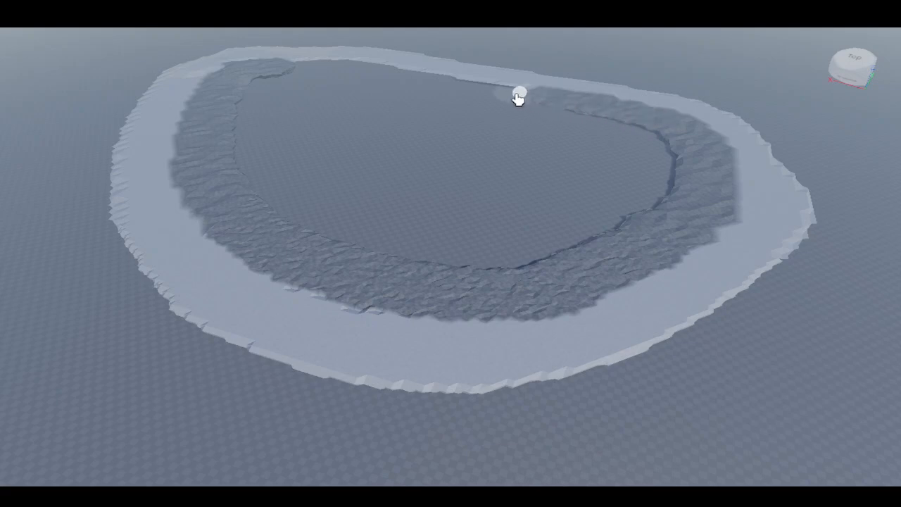
{"action": "mouse_move", "coordinate": [253, 165]}
{"action": "left_mouse_down"}
{"action": "mouse_move", "coordinate": [479, 255]}
{"action": "mouse_move", "coordinate": [634, 193]}
{"action": "mouse_move", "coordinate": [620, 134]}
{"action": "left_mouse_up"}
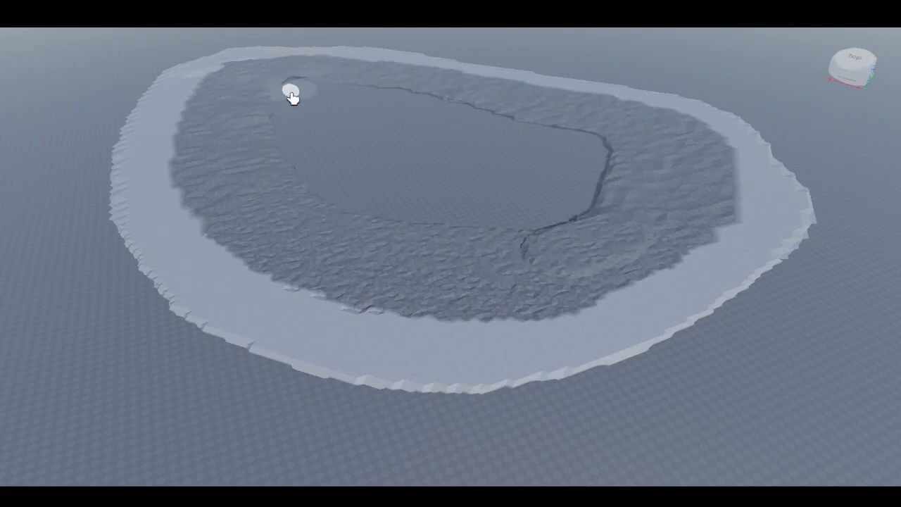
{"action": "mouse_move", "coordinate": [293, 98]}
{"action": "left_mouse_down"}
{"action": "mouse_move", "coordinate": [412, 207]}
{"action": "mouse_move", "coordinate": [588, 181]}
{"action": "left_mouse_up"}
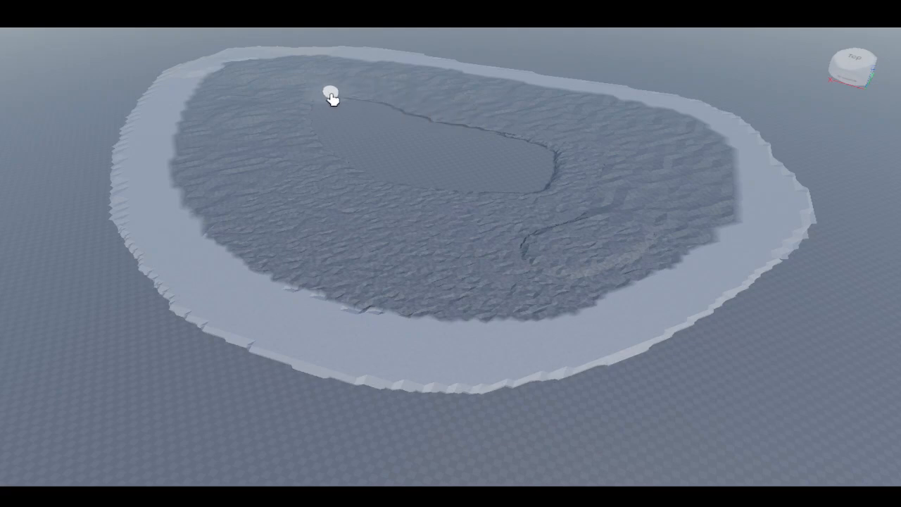
{"action": "left_click_drag", "start_coordinate": [311, 160], "coordinate": [381, 154]}
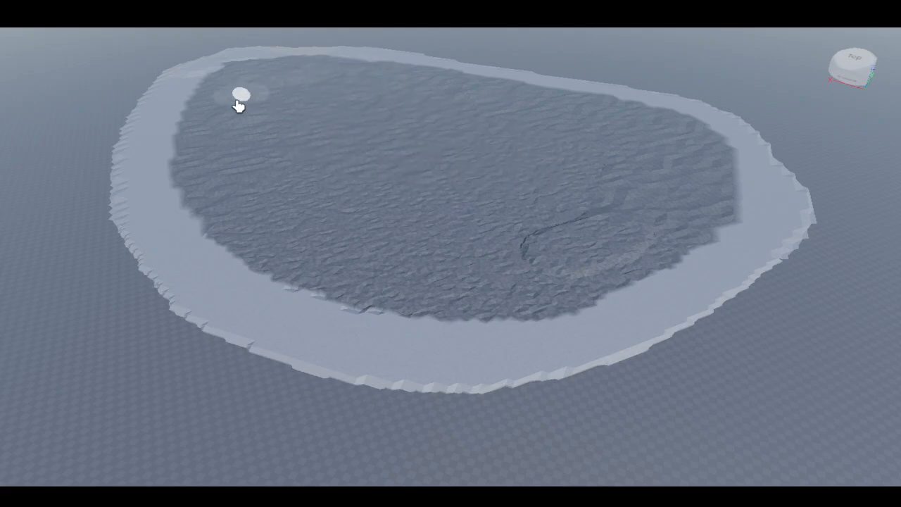
{"action": "right_click_drag", "start_coordinate": [284, 200], "coordinate": [284, 199]}
- Paint two more closed terrain loops adjoining the water-filled oval
{"action": "key", "text": "a"}
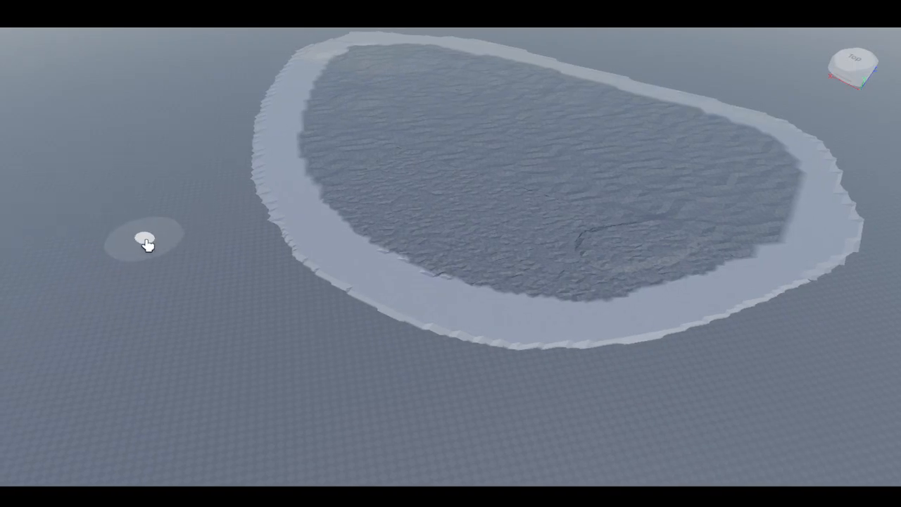
{"action": "right_click_drag", "start_coordinate": [209, 262], "coordinate": [195, 259]}
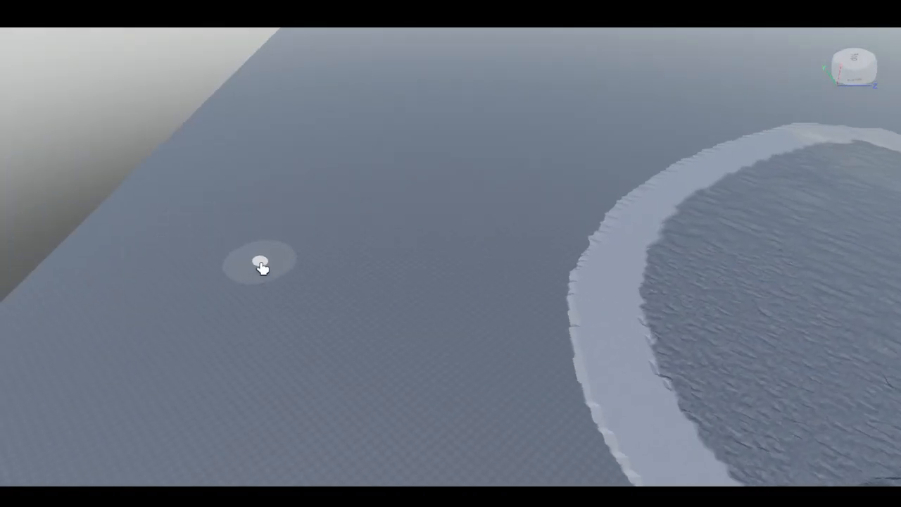
{"action": "right_click_drag", "start_coordinate": [260, 266], "coordinate": [257, 261]}
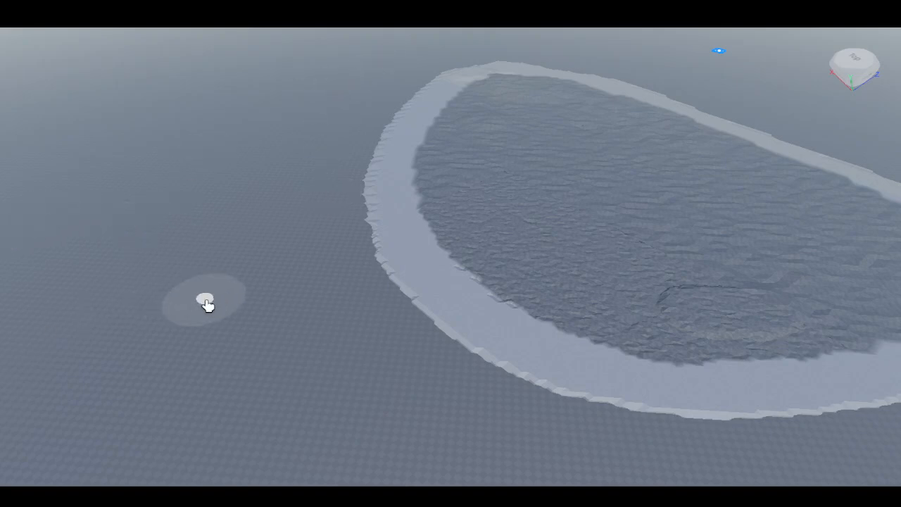
{"action": "right_click_drag", "start_coordinate": [206, 302], "coordinate": [212, 303]}
{"action": "mouse_move", "coordinate": [392, 318]}
{"action": "left_mouse_down"}
{"action": "mouse_move", "coordinate": [274, 317]}
{"action": "mouse_move", "coordinate": [108, 207]}
{"action": "mouse_move", "coordinate": [117, 101]}
{"action": "mouse_move", "coordinate": [289, 90]}
{"action": "left_mouse_up"}
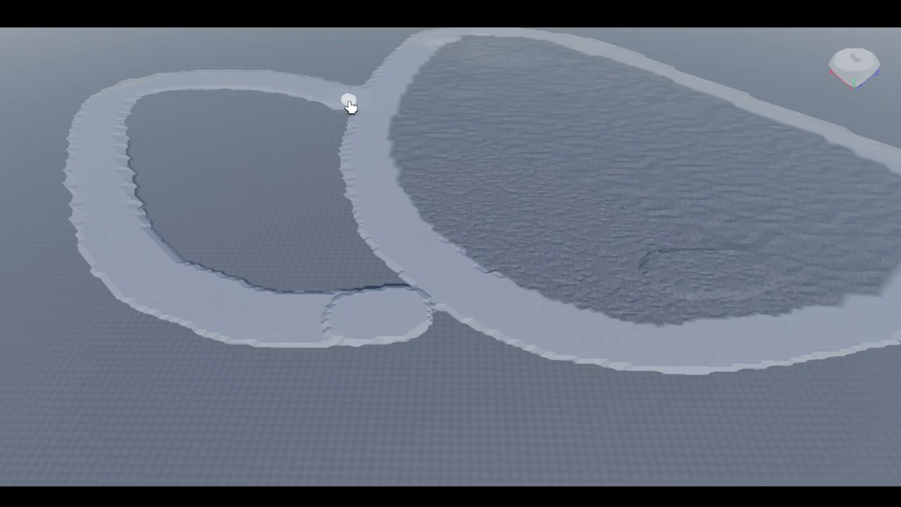
{"action": "scroll", "coordinate": [350, 108], "scroll_direction": "down", "scroll_amount": 2}
{"action": "right_click_drag", "start_coordinate": [350, 120], "coordinate": [350, 138]}
{"action": "mouse_move", "coordinate": [171, 349]}
{"action": "left_mouse_down"}
{"action": "mouse_move", "coordinate": [305, 420]}
{"action": "mouse_move", "coordinate": [634, 445]}
{"action": "mouse_move", "coordinate": [847, 394]}
{"action": "mouse_move", "coordinate": [845, 258]}
{"action": "mouse_move", "coordinate": [766, 212]}
{"action": "left_mouse_up"}
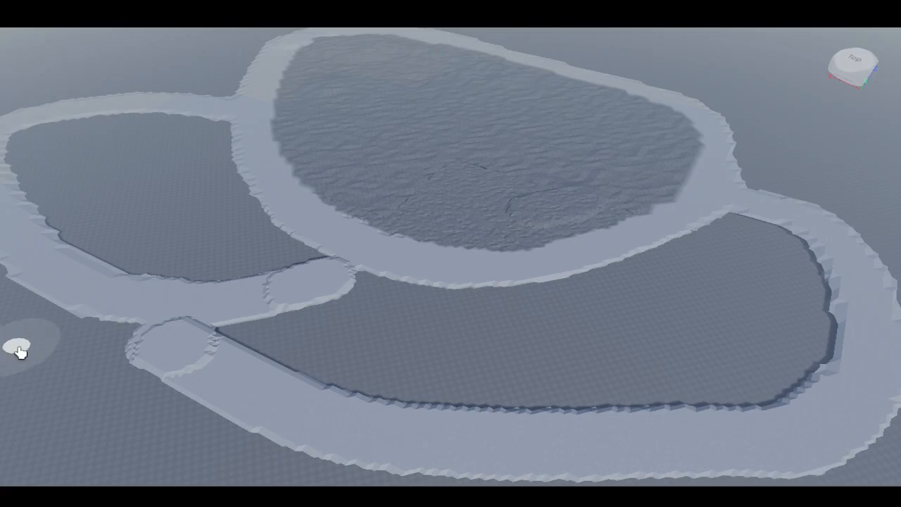
- Paint grass terrain inside the lower loop
{"action": "mouse_move", "coordinate": [245, 340]}
{"action": "left_mouse_down"}
{"action": "mouse_move", "coordinate": [297, 338]}
{"action": "mouse_move", "coordinate": [352, 317]}
{"action": "mouse_move", "coordinate": [590, 293]}
{"action": "mouse_move", "coordinate": [721, 243]}
{"action": "mouse_move", "coordinate": [805, 255]}
{"action": "mouse_move", "coordinate": [813, 328]}
{"action": "mouse_move", "coordinate": [779, 371]}
{"action": "mouse_move", "coordinate": [668, 398]}
{"action": "mouse_move", "coordinate": [326, 371]}
{"action": "mouse_move", "coordinate": [355, 342]}
{"action": "mouse_move", "coordinate": [535, 334]}
{"action": "mouse_move", "coordinate": [711, 291]}
{"action": "left_mouse_up"}
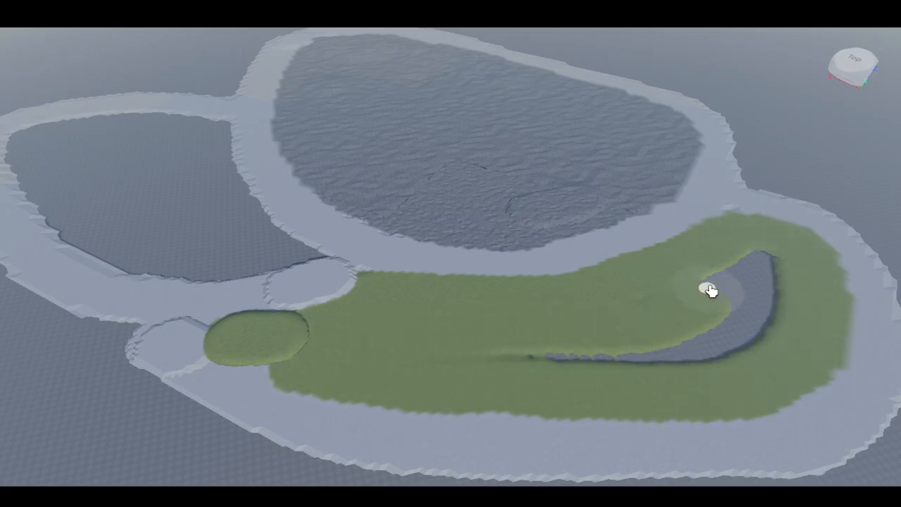
{"action": "left_click_drag", "start_coordinate": [765, 284], "coordinate": [593, 368]}
{"action": "right_click_drag", "start_coordinate": [501, 365], "coordinate": [450, 362]}
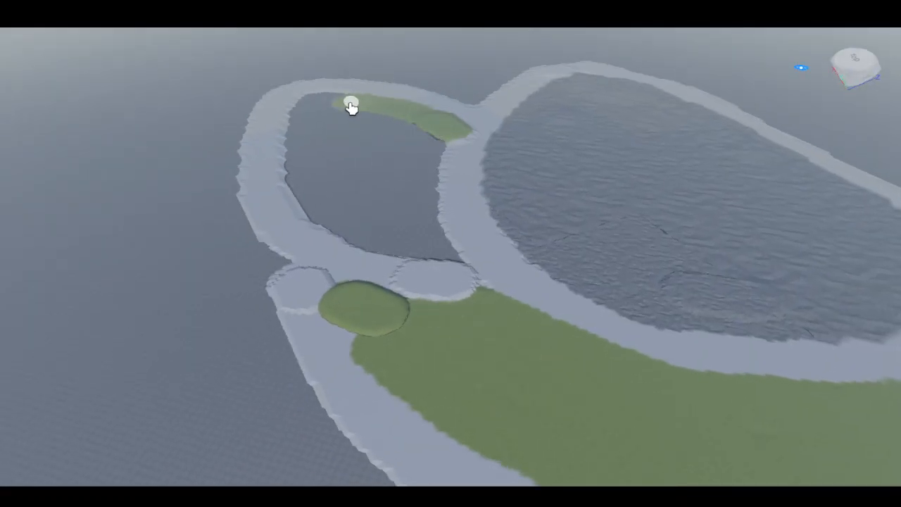
- Paint grass inside the left loop and along the outer edges of the paths
{"action": "mouse_move", "coordinate": [305, 197]}
{"action": "left_mouse_down"}
{"action": "mouse_move", "coordinate": [369, 233]}
{"action": "mouse_move", "coordinate": [424, 249]}
{"action": "left_mouse_up"}
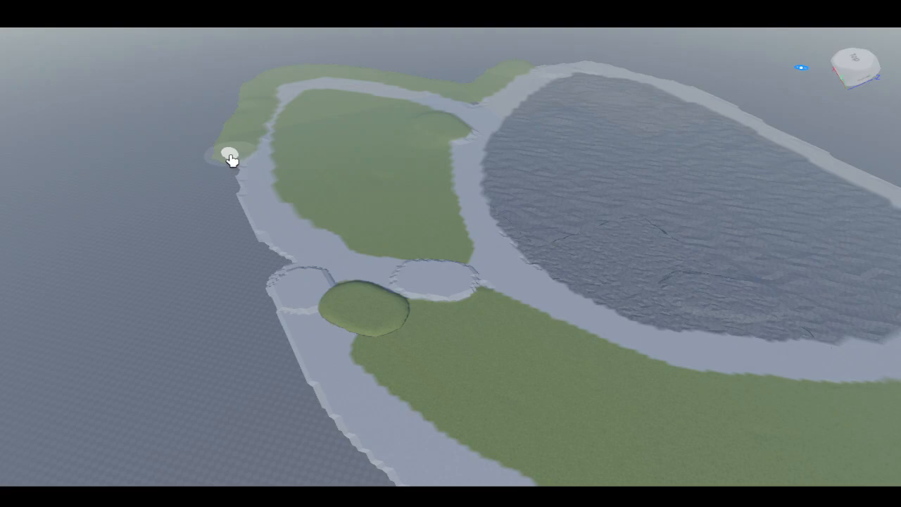
{"action": "left_click_drag", "start_coordinate": [232, 159], "coordinate": [271, 111]}
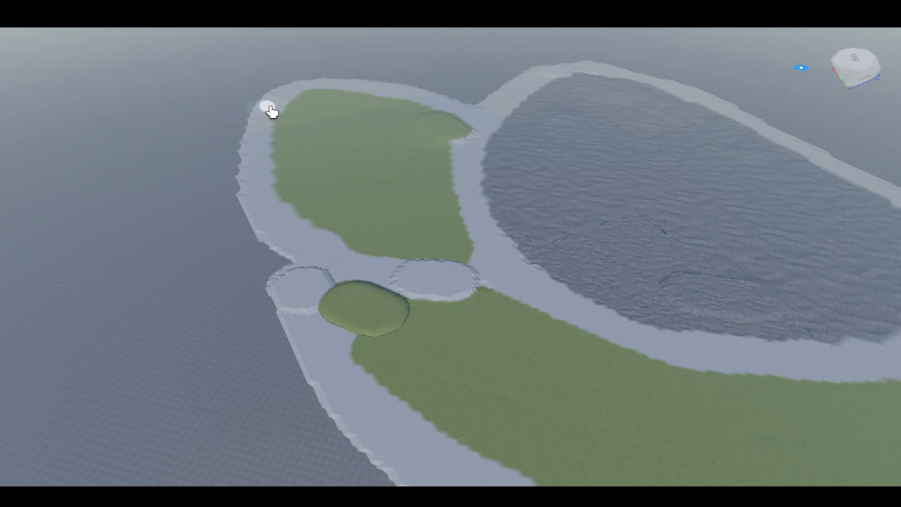
{"action": "right_click_drag", "start_coordinate": [278, 141], "coordinate": [287, 169]}
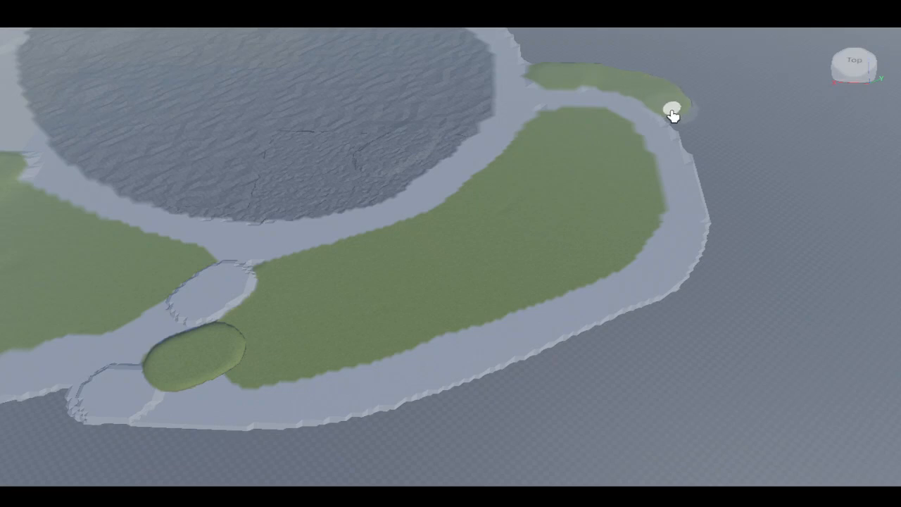
{"action": "mouse_move", "coordinate": [734, 226]}
{"action": "left_mouse_down"}
{"action": "mouse_move", "coordinate": [734, 272]}
{"action": "mouse_move", "coordinate": [718, 299]}
{"action": "mouse_move", "coordinate": [660, 312]}
{"action": "mouse_move", "coordinate": [636, 338]}
{"action": "mouse_move", "coordinate": [512, 402]}
{"action": "mouse_move", "coordinate": [418, 427]}
{"action": "mouse_move", "coordinate": [352, 459]}
{"action": "mouse_move", "coordinate": [308, 446]}
{"action": "mouse_move", "coordinate": [123, 470]}
{"action": "mouse_move", "coordinate": [160, 456]}
{"action": "mouse_move", "coordinate": [51, 438]}
{"action": "left_mouse_up"}
{"action": "right_click_drag", "start_coordinate": [46, 420], "coordinate": [45, 420]}
- Extend grass terrain around the outside of the loops to form an island shape
{"action": "scroll", "coordinate": [336, 155], "scroll_direction": "up", "scroll_amount": 4}
{"action": "right_click_drag", "start_coordinate": [342, 134], "coordinate": [365, 136]}
{"action": "scroll", "coordinate": [342, 132], "scroll_direction": "up", "scroll_amount": 6}
{"action": "scroll", "coordinate": [365, 136], "scroll_direction": "down", "scroll_amount": 6}
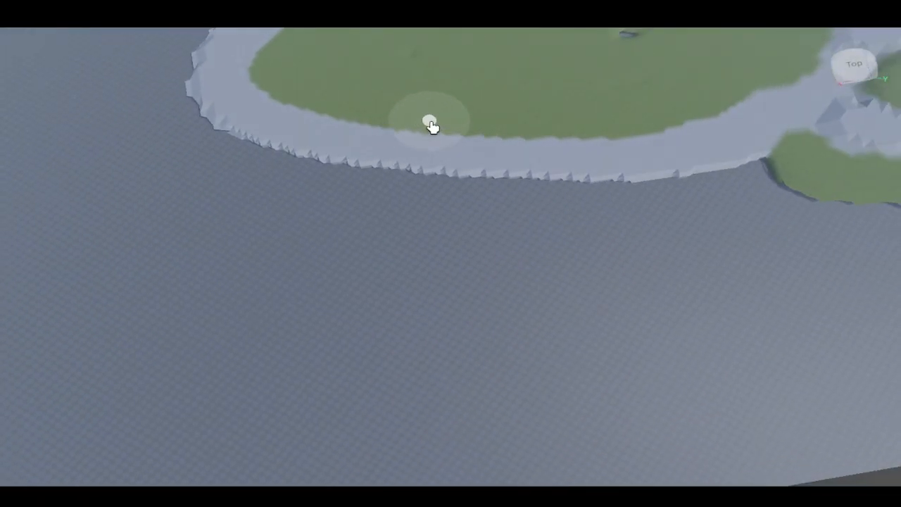
{"action": "mouse_move", "coordinate": [656, 196]}
{"action": "left_mouse_down"}
{"action": "mouse_move", "coordinate": [481, 256]}
{"action": "mouse_move", "coordinate": [212, 286]}
{"action": "mouse_move", "coordinate": [207, 229]}
{"action": "mouse_move", "coordinate": [186, 213]}
{"action": "left_mouse_up"}
{"action": "key", "text": "a"}
{"action": "left_click_drag", "start_coordinate": [159, 182], "coordinate": [160, 135]}
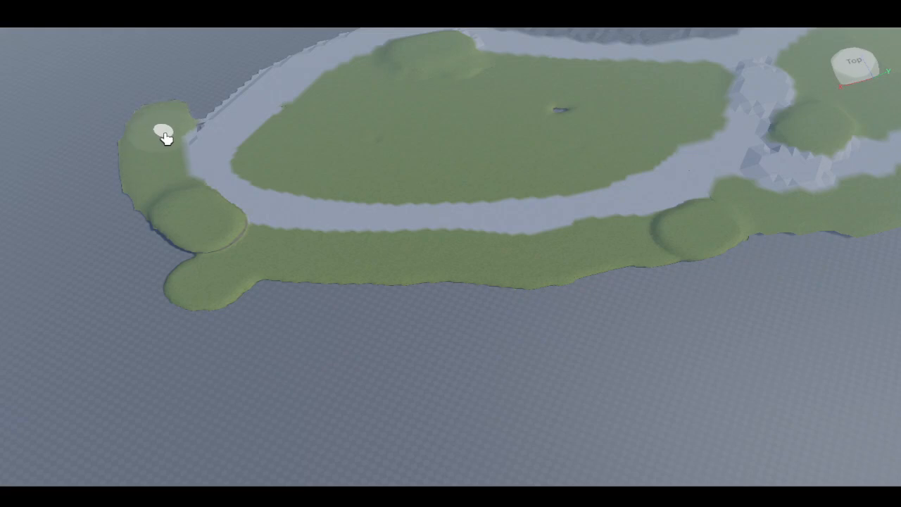
{"action": "scroll", "coordinate": [267, 50], "scroll_direction": "down", "scroll_amount": 3}
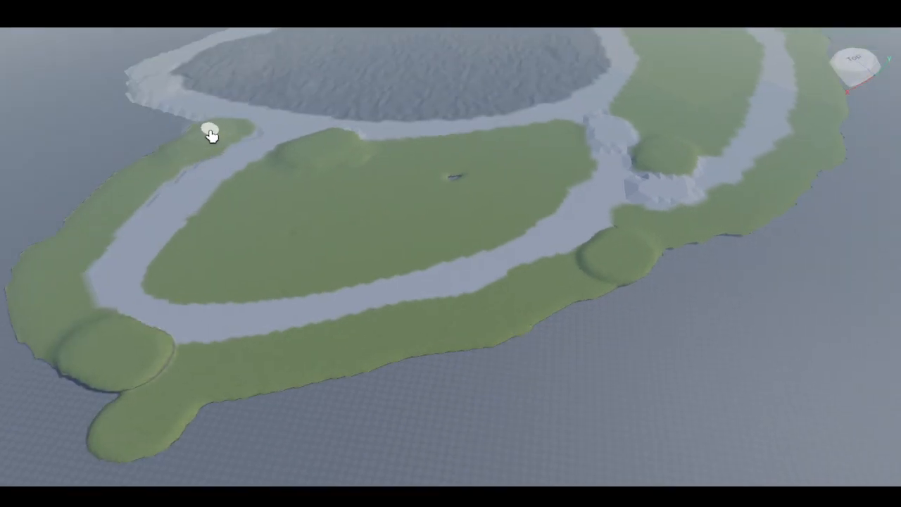
{"action": "mouse_move", "coordinate": [130, 161]}
{"action": "left_mouse_down"}
{"action": "mouse_move", "coordinate": [32, 243]}
{"action": "mouse_move", "coordinate": [141, 172]}
{"action": "left_mouse_up"}
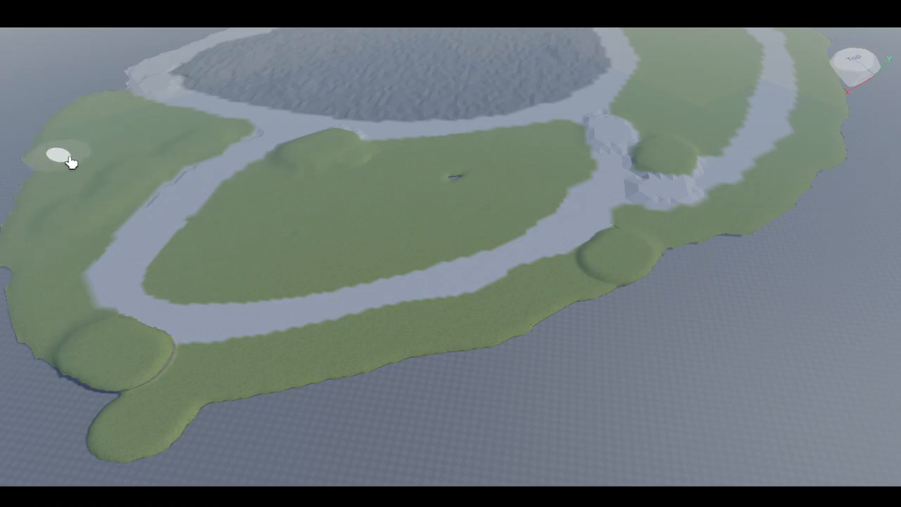
{"action": "right_click_drag", "start_coordinate": [71, 162], "coordinate": [456, 225]}
- Switch to the Move tool and move the pine tree onto the grass island
{"action": "scroll", "coordinate": [445, 175], "scroll_direction": "down", "scroll_amount": 2}
{"action": "scroll", "coordinate": [444, 176], "scroll_direction": "up", "scroll_amount": 3}
{"action": "right_click_drag", "start_coordinate": [444, 175], "coordinate": [432, 172]}
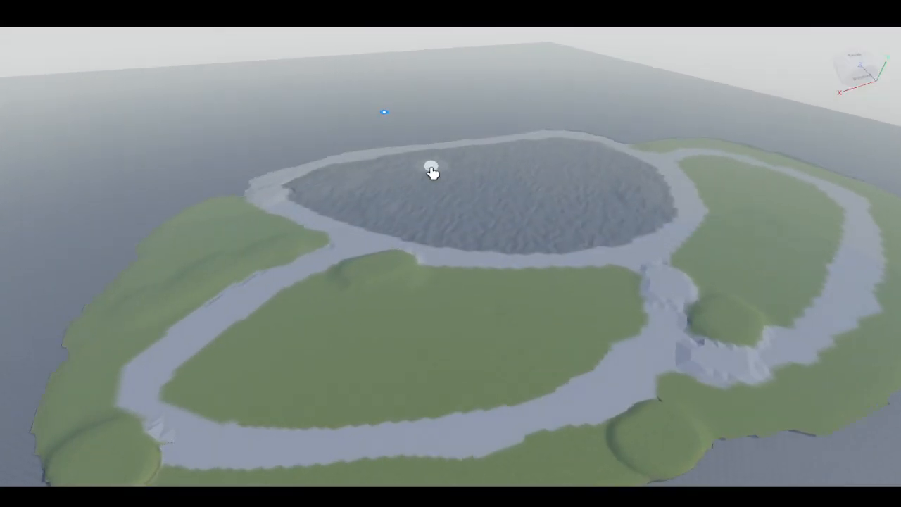
{"action": "scroll", "coordinate": [433, 173], "scroll_direction": "up", "scroll_amount": 1}
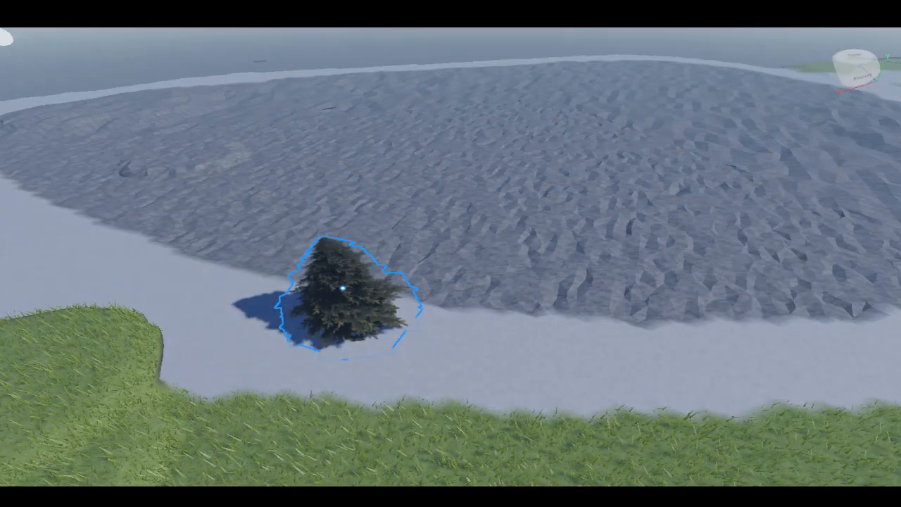
{"action": "key", "text": "ctrl+2"}
{"action": "right_click_drag", "start_coordinate": [166, 159], "coordinate": [393, 294]}
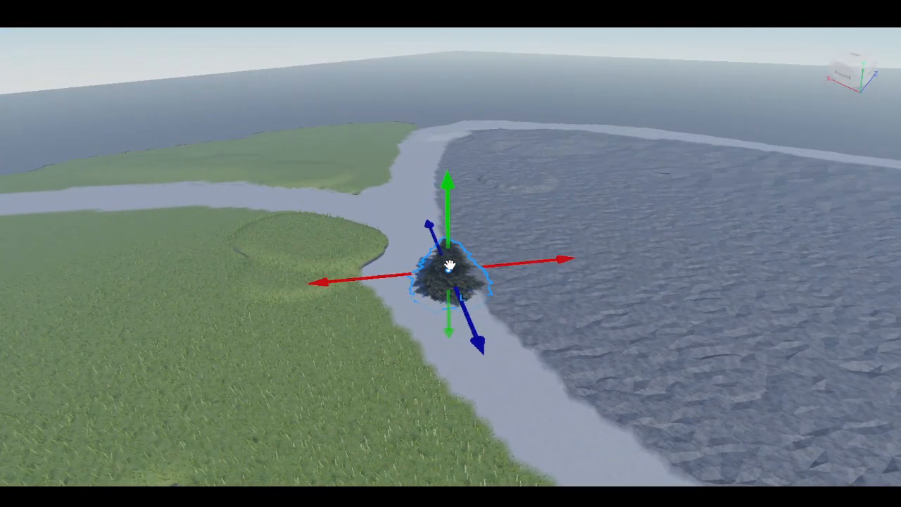
{"action": "left_click_drag", "start_coordinate": [449, 265], "coordinate": [317, 318]}
{"action": "left_click_drag", "start_coordinate": [313, 285], "coordinate": [295, 278]}
{"action": "right_click_drag", "start_coordinate": [294, 278], "coordinate": [248, 214]}
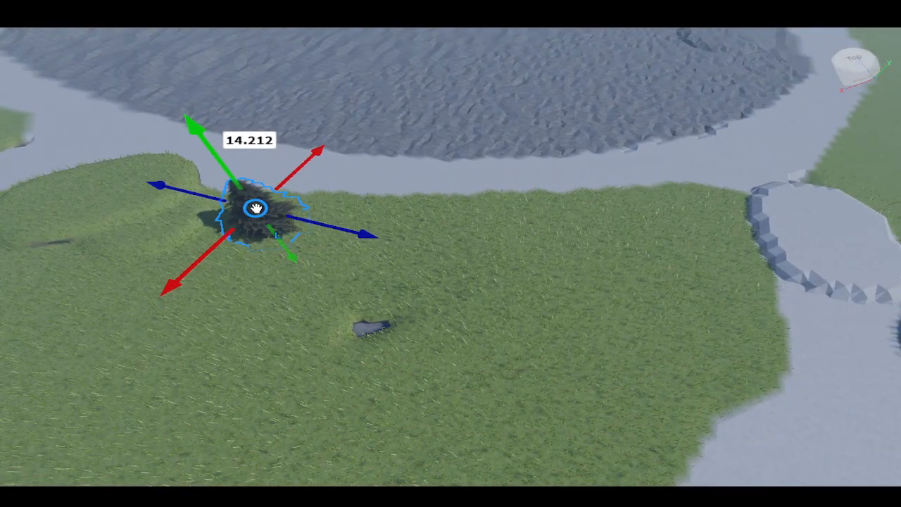
- Move a pine tree to the grass edge beside the water
{"action": "left_click_drag", "start_coordinate": [252, 224], "coordinate": [741, 185]}
{"action": "scroll", "coordinate": [742, 193], "scroll_direction": "down", "scroll_amount": 2}
{"action": "right_click_drag", "start_coordinate": [742, 195], "coordinate": [606, 201]}
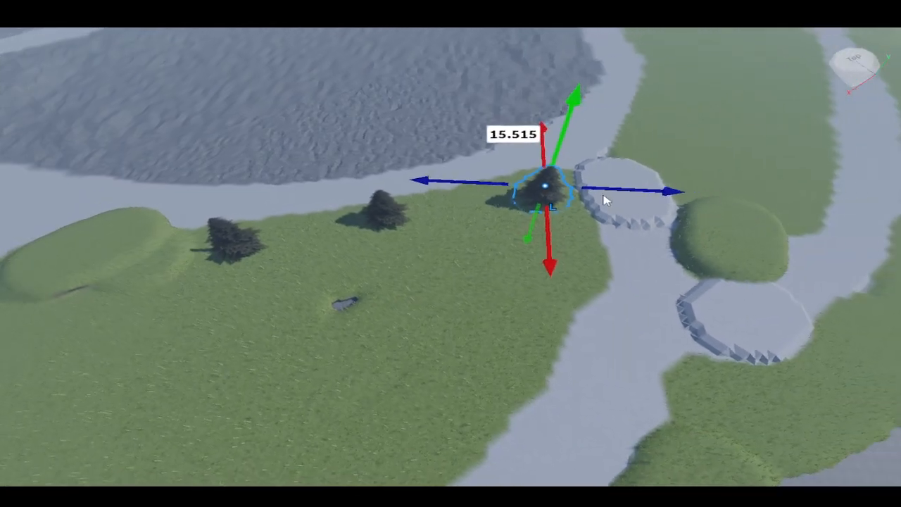
{"action": "key", "text": "s"}
{"action": "key", "text": "d"}
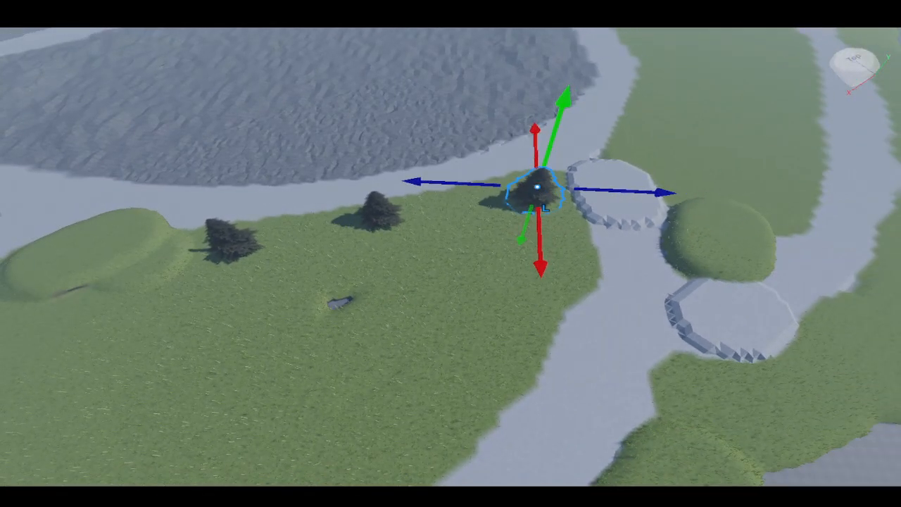
- Duplicate the pine tree and move the copy onto the grass in the island's middle
{"action": "key", "text": "ctrl+d"}
{"action": "left_click_drag", "start_coordinate": [534, 187], "coordinate": [498, 349]}
{"action": "right_click_drag", "start_coordinate": [501, 350], "coordinate": [479, 345]}
{"action": "key", "text": "w"}
{"action": "key", "text": "d"}
{"action": "left_click_drag", "start_coordinate": [473, 307], "coordinate": [472, 265]}
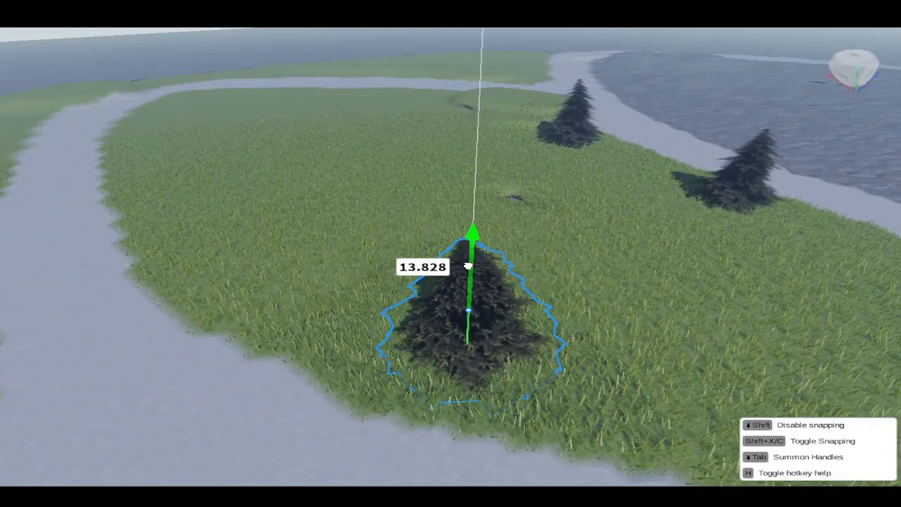
{"action": "right_click_drag", "start_coordinate": [471, 266], "coordinate": [477, 273]}
{"action": "key", "text": "a"}
{"action": "key", "text": "a"}
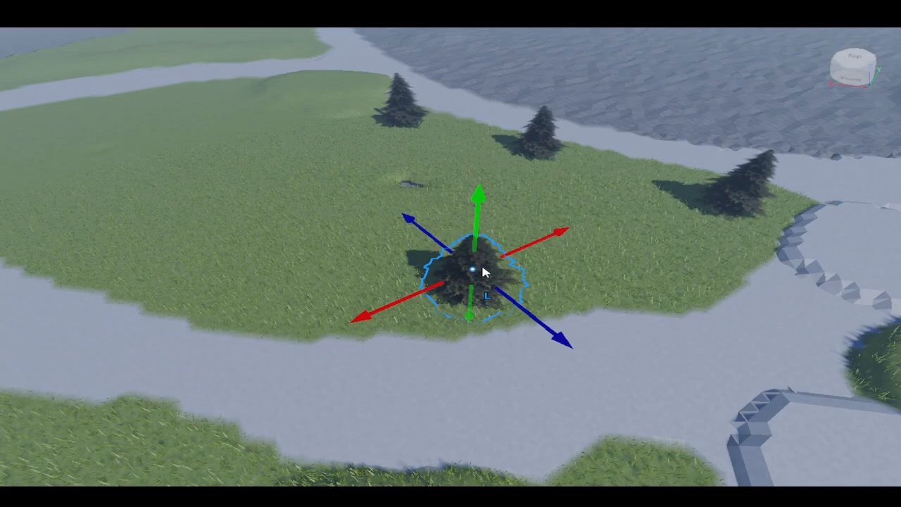
- Duplicate the pine tree again and shift the copy toward the island's left side
{"action": "key", "text": "ctrl+d"}
{"action": "key", "text": "a"}
{"action": "left_click_drag", "start_coordinate": [478, 267], "coordinate": [232, 254]}
{"action": "right_click_drag", "start_coordinate": [239, 254], "coordinate": [235, 244]}
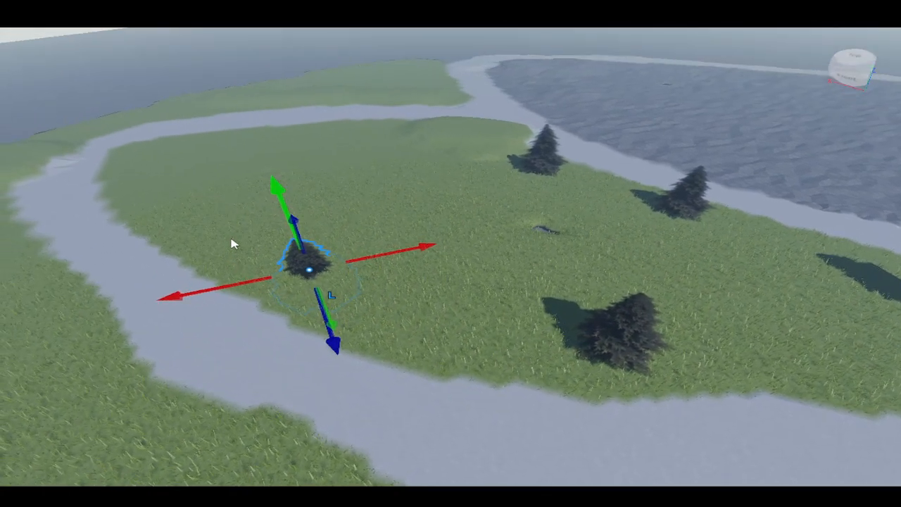
{"action": "left_click_drag", "start_coordinate": [277, 202], "coordinate": [272, 181]}
{"action": "key", "text": "w"}
{"action": "right_click_drag", "start_coordinate": [272, 180], "coordinate": [272, 191]}
{"action": "key", "text": "w"}
{"action": "key", "text": "a"}
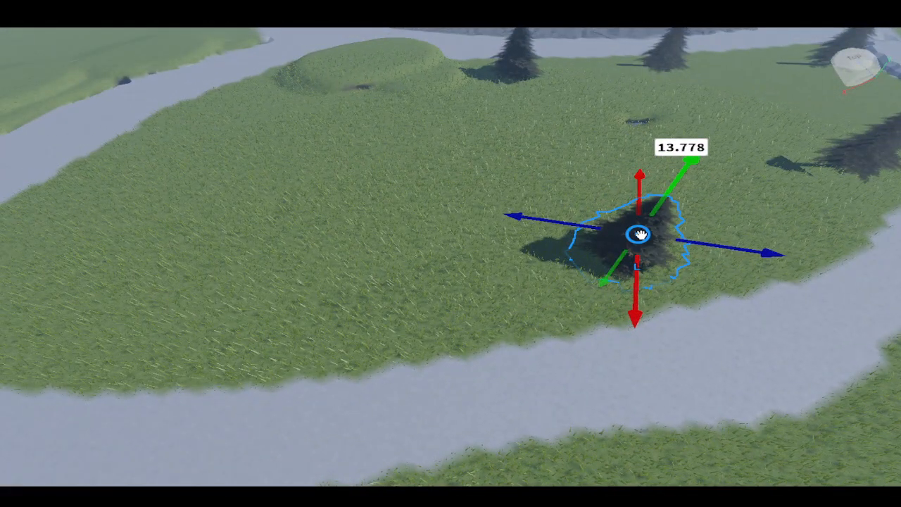
- Move the copied pine tree to the island's left edge beside the path
{"action": "left_click_drag", "start_coordinate": [640, 232], "coordinate": [142, 302]}
{"action": "right_click_drag", "start_coordinate": [141, 302], "coordinate": [220, 254]}
{"action": "left_click_drag", "start_coordinate": [220, 253], "coordinate": [207, 231]}
{"action": "scroll", "coordinate": [600, 140], "scroll_direction": "down", "scroll_amount": 3}
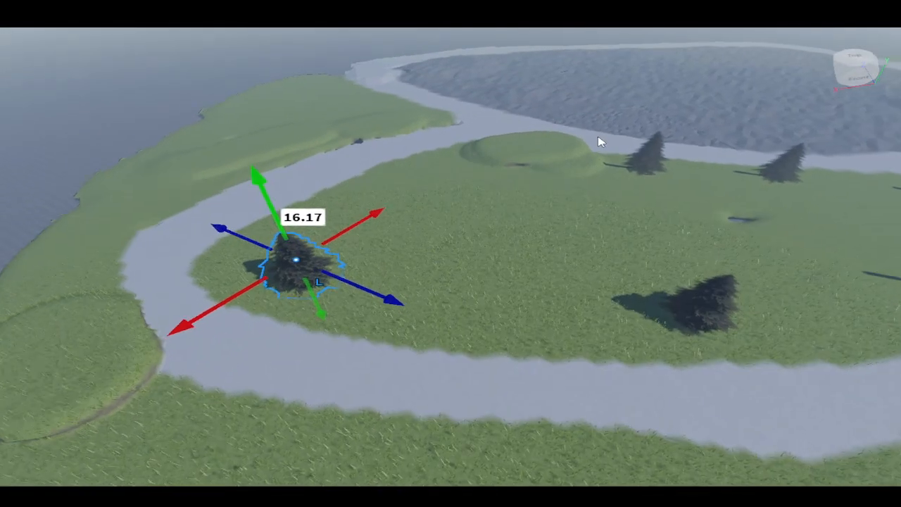
{"action": "right_click_drag", "start_coordinate": [600, 141], "coordinate": [347, 285]}
{"action": "scroll", "coordinate": [584, 176], "scroll_direction": "up", "scroll_amount": 5}
{"action": "scroll", "coordinate": [510, 184], "scroll_direction": "up", "scroll_amount": 3}
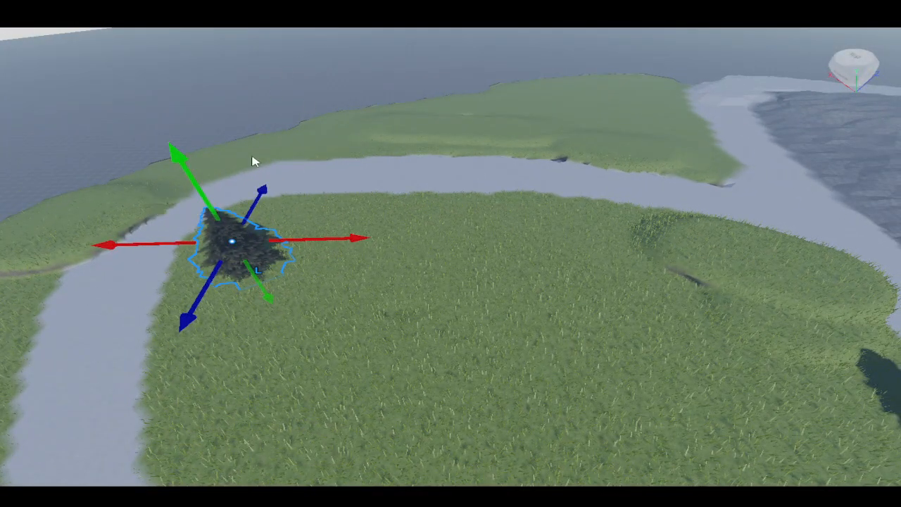
- Move the pine tree into the open grass at the island's centre and raise it slightly
{"action": "left_click_drag", "start_coordinate": [230, 240], "coordinate": [604, 255]}
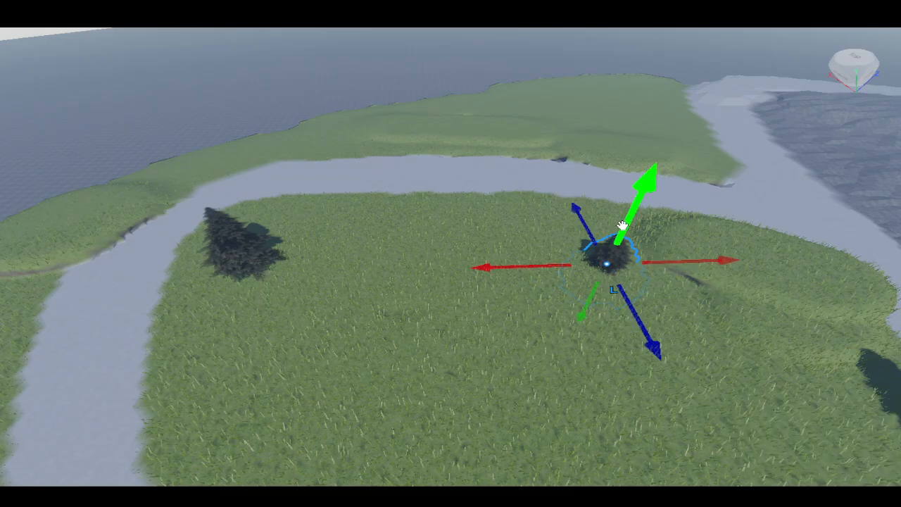
{"action": "left_click_drag", "start_coordinate": [644, 185], "coordinate": [656, 159]}
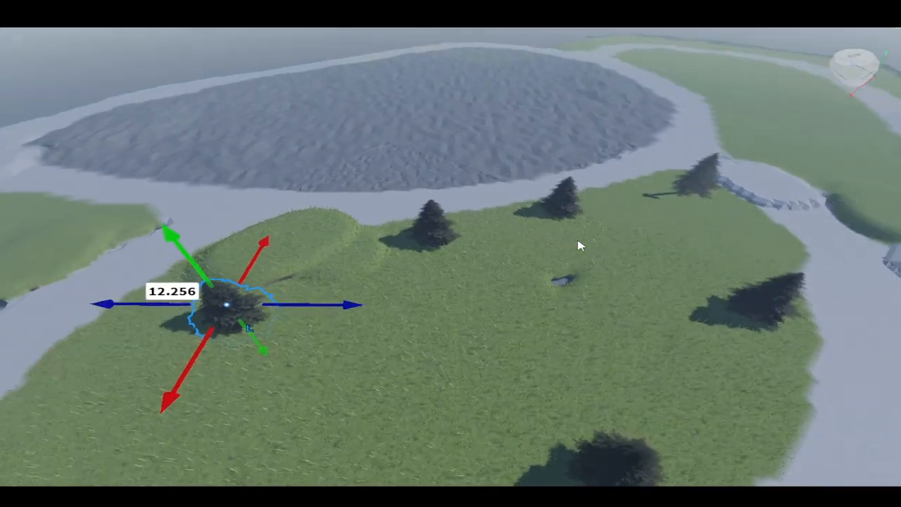
{"action": "scroll", "coordinate": [579, 246], "scroll_direction": "down", "scroll_amount": 2}
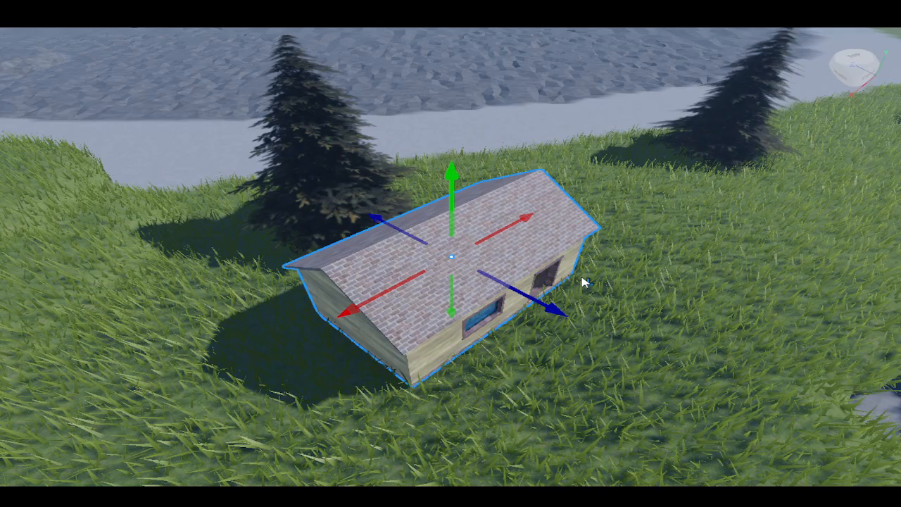
- Position the house on the grass in front of the hill near the back trees
{"action": "scroll", "coordinate": [584, 281], "scroll_direction": "down", "scroll_amount": 3}
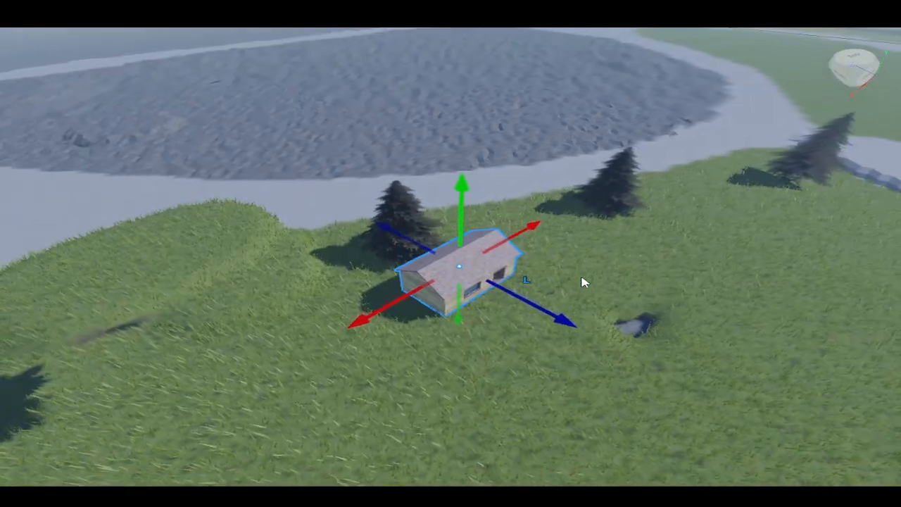
{"action": "scroll", "coordinate": [436, 254], "scroll_direction": "up", "scroll_amount": 2}
{"action": "left_click_drag", "start_coordinate": [436, 253], "coordinate": [301, 322]}
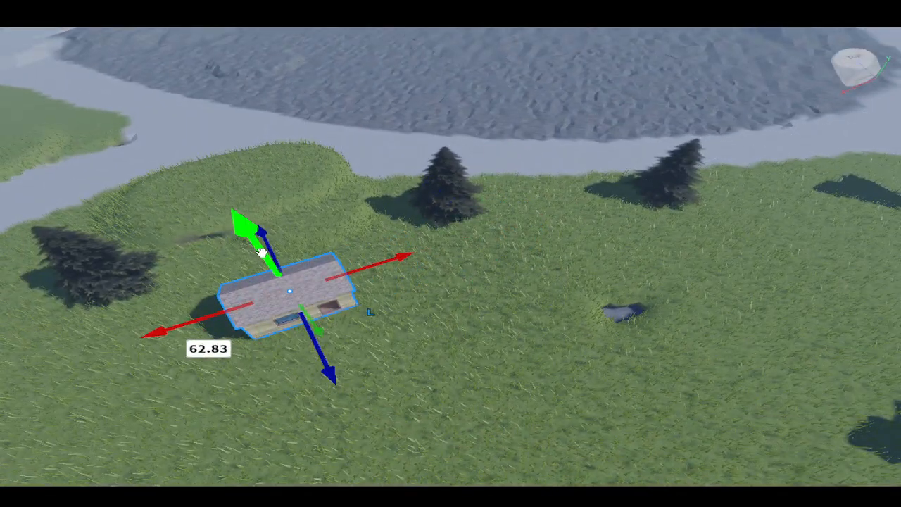
{"action": "left_click_drag", "start_coordinate": [261, 252], "coordinate": [260, 256]}
{"action": "scroll", "coordinate": [310, 289], "scroll_direction": "down", "scroll_amount": 3}
{"action": "right_click_drag", "start_coordinate": [406, 303], "coordinate": [397, 303]}
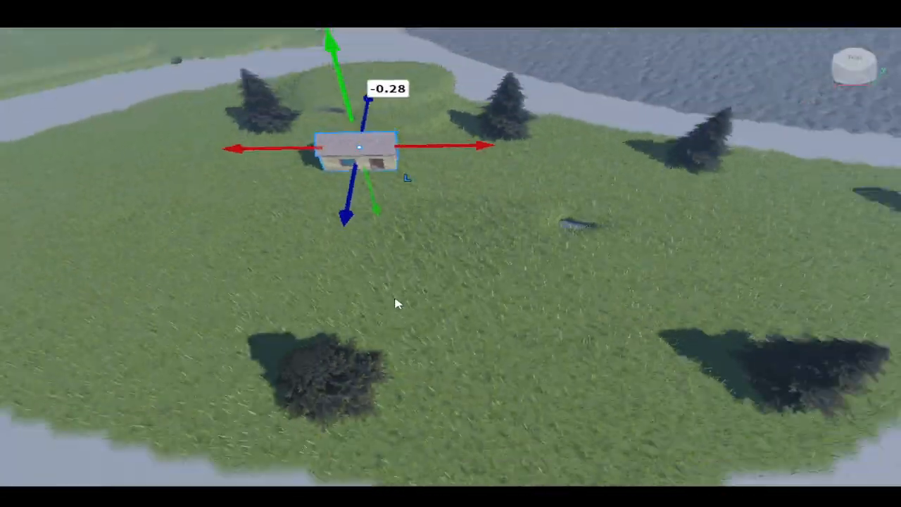
{"action": "scroll", "coordinate": [397, 304], "scroll_direction": "down", "scroll_amount": 2}
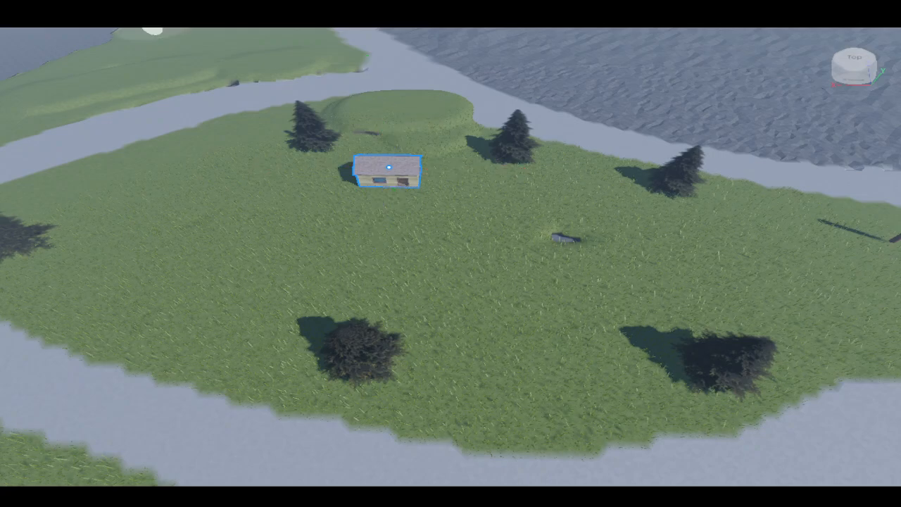
- Insert a part on the grass and scale it into a wide flat rectangular slab
{"action": "left_click", "coordinate": [153, 25]}
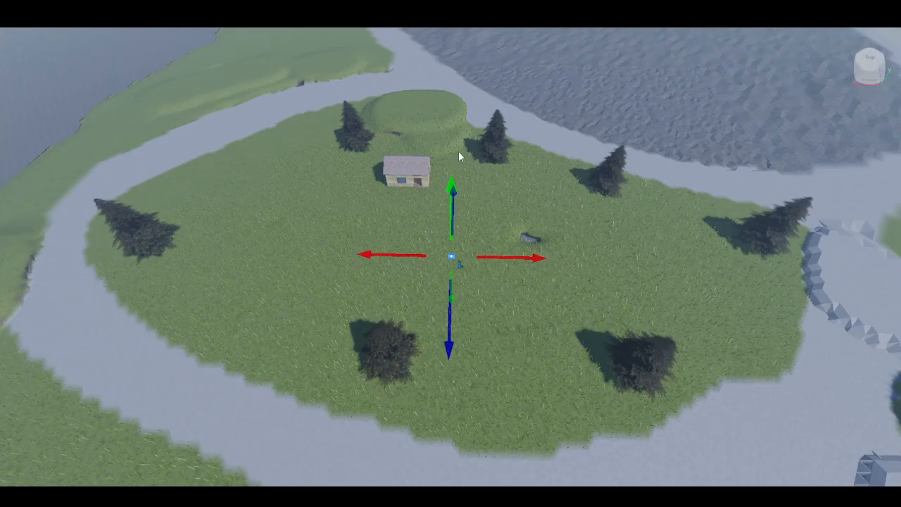
{"action": "right_click_drag", "start_coordinate": [462, 152], "coordinate": [463, 160]}
{"action": "scroll", "coordinate": [464, 160], "scroll_direction": "up", "scroll_amount": 4}
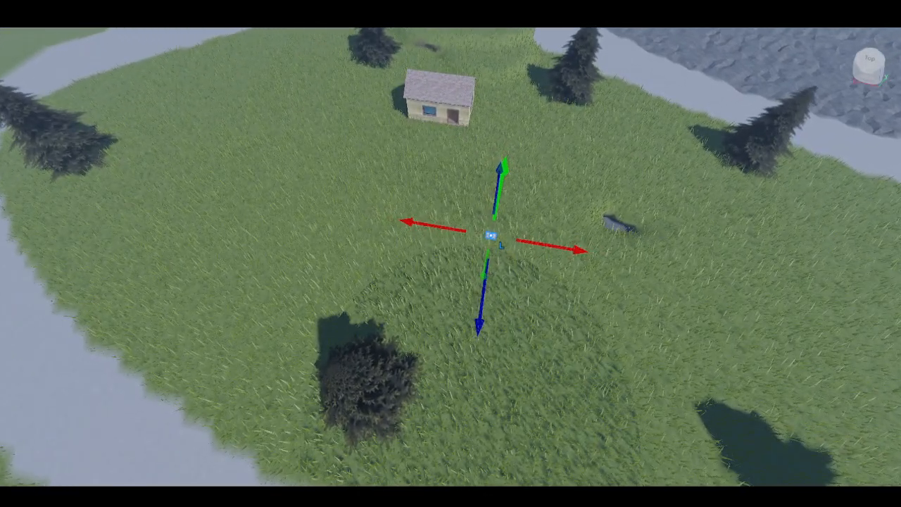
{"action": "left_click_drag", "start_coordinate": [463, 231], "coordinate": [174, 178]}
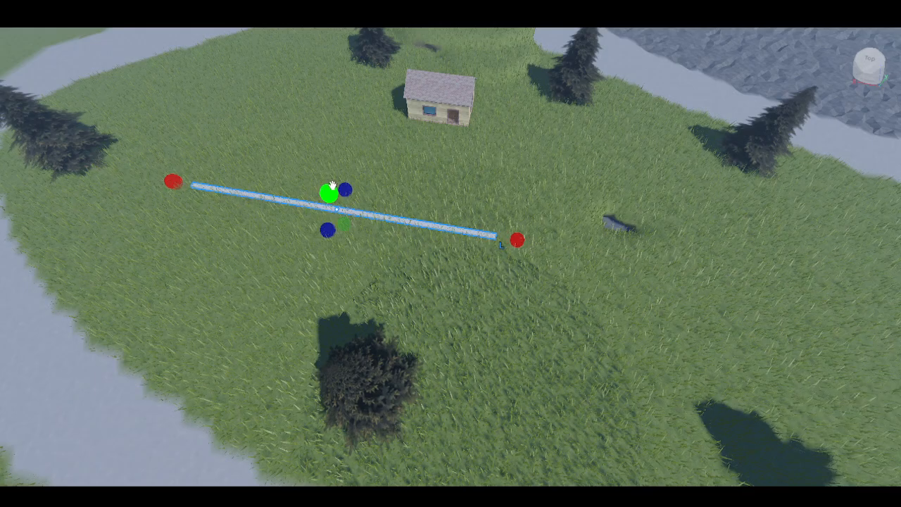
{"action": "left_click_drag", "start_coordinate": [344, 187], "coordinate": [386, 122]}
{"action": "left_click_drag", "start_coordinate": [328, 227], "coordinate": [301, 264]}
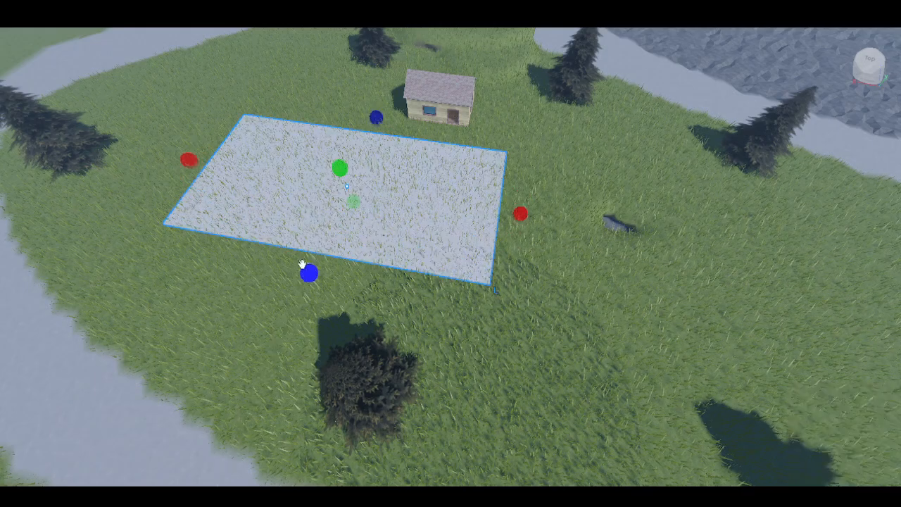
- Adjust the slab's height so it forms a thin flat pad on the grass
{"action": "left_click_drag", "start_coordinate": [355, 206], "coordinate": [357, 210]}
{"action": "left_click_drag", "start_coordinate": [343, 172], "coordinate": [342, 167]}
{"action": "right_click_drag", "start_coordinate": [342, 168], "coordinate": [352, 171]}
{"action": "key", "text": "s"}
{"action": "key", "text": "a"}
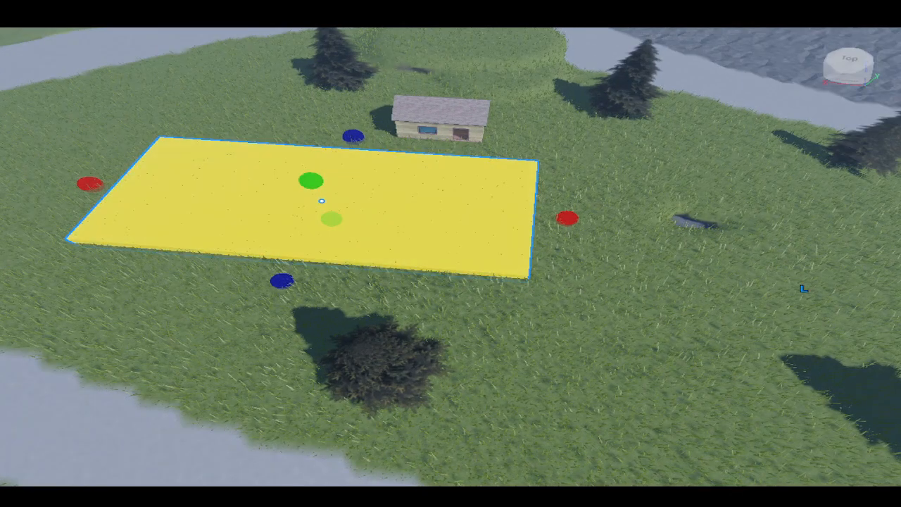
{"action": "scroll", "coordinate": [282, 290], "scroll_direction": "down", "scroll_amount": 5}
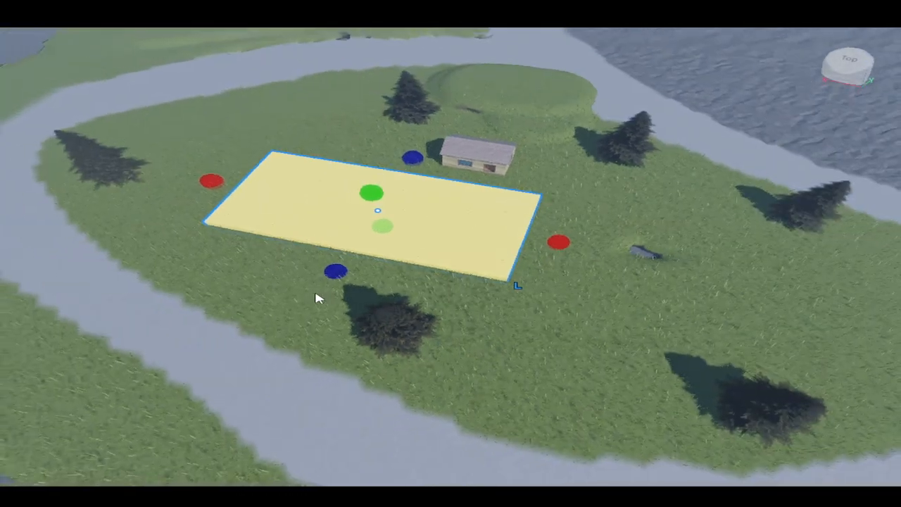
{"action": "right_click_drag", "start_coordinate": [317, 298], "coordinate": [253, 236]}
{"action": "left_click_drag", "start_coordinate": [401, 219], "coordinate": [401, 219]}
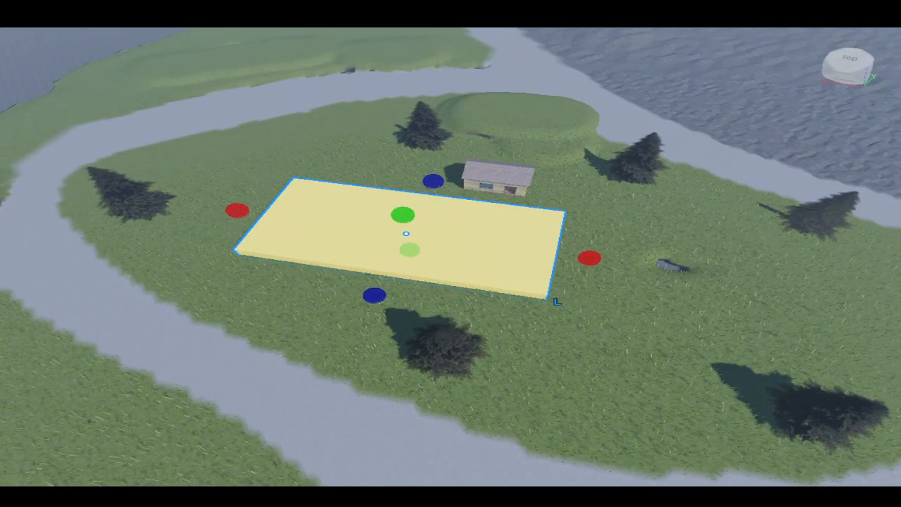
{"action": "left_click_drag", "start_coordinate": [362, 225], "coordinate": [301, 220]}
- Rotate the slab, move it to the island's left side and narrow it into a long strip
{"action": "key", "text": "ctrl+4"}
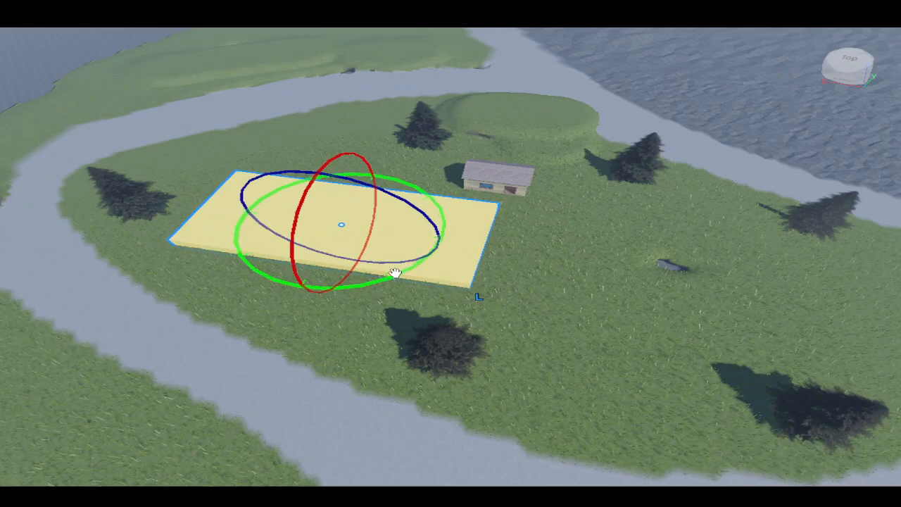
{"action": "left_click_drag", "start_coordinate": [394, 273], "coordinate": [275, 161]}
{"action": "key", "text": "ctrl+2"}
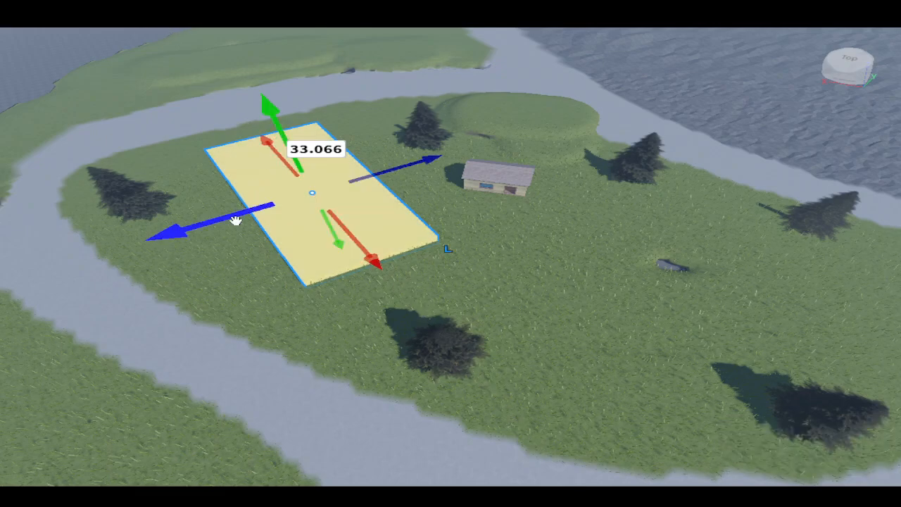
{"action": "left_click_drag", "start_coordinate": [235, 218], "coordinate": [153, 215]}
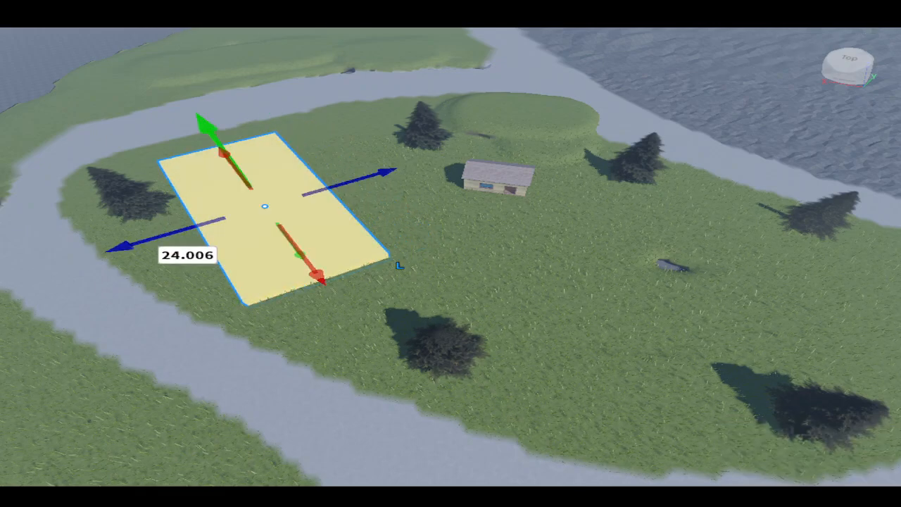
{"action": "key", "text": "ctrl+3"}
{"action": "left_click_drag", "start_coordinate": [357, 178], "coordinate": [321, 189]}
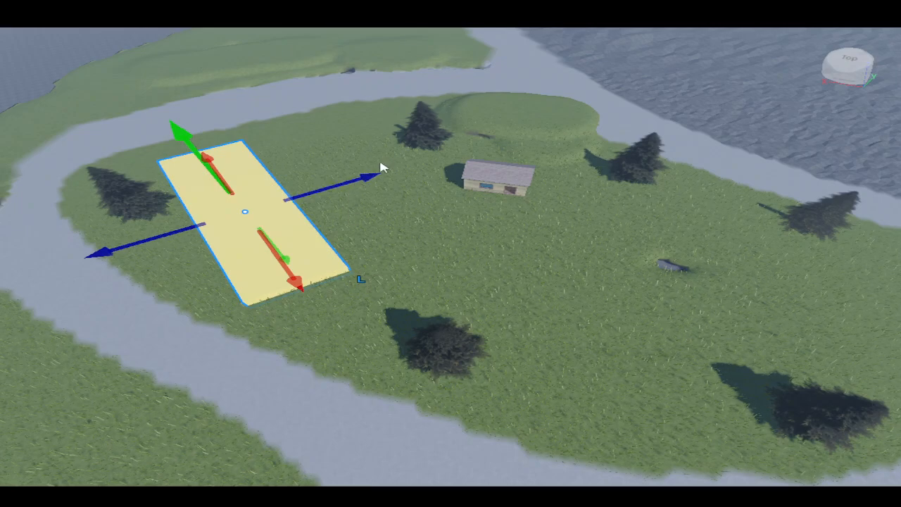
- Duplicate the strip and place the copy parallel beside the original
{"action": "key", "text": "ctrl+d"}
{"action": "left_click_drag", "start_coordinate": [374, 175], "coordinate": [492, 165]}
{"action": "right_click_drag", "start_coordinate": [493, 186], "coordinate": [497, 199]}
{"action": "scroll", "coordinate": [272, 236], "scroll_direction": "down", "scroll_amount": 1}
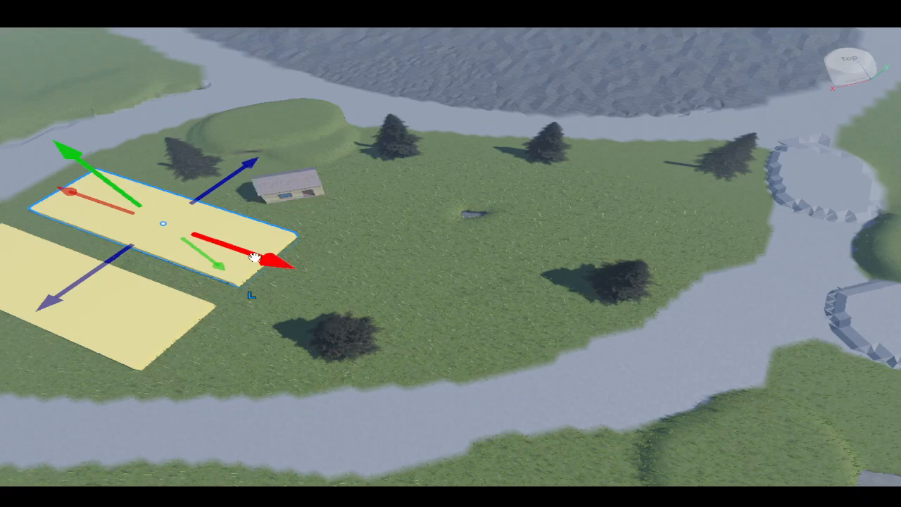
- Duplicate the strip again and place a rotated copy on the grass near the island's right trees
{"action": "key", "text": "ctrl+d"}
{"action": "left_click_drag", "start_coordinate": [255, 258], "coordinate": [537, 355]}
{"action": "key", "text": "ctrl+4"}
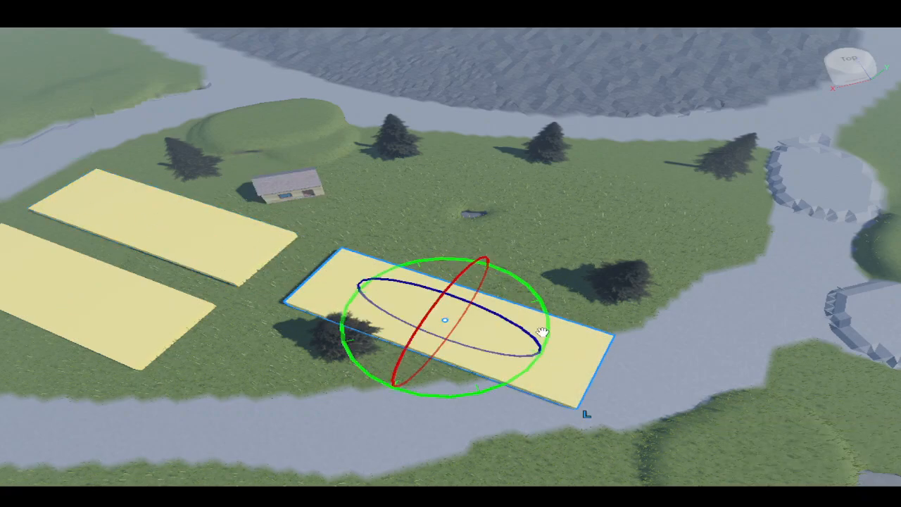
{"action": "left_click_drag", "start_coordinate": [541, 301], "coordinate": [491, 261]}
{"action": "key", "text": "ctrl+2"}
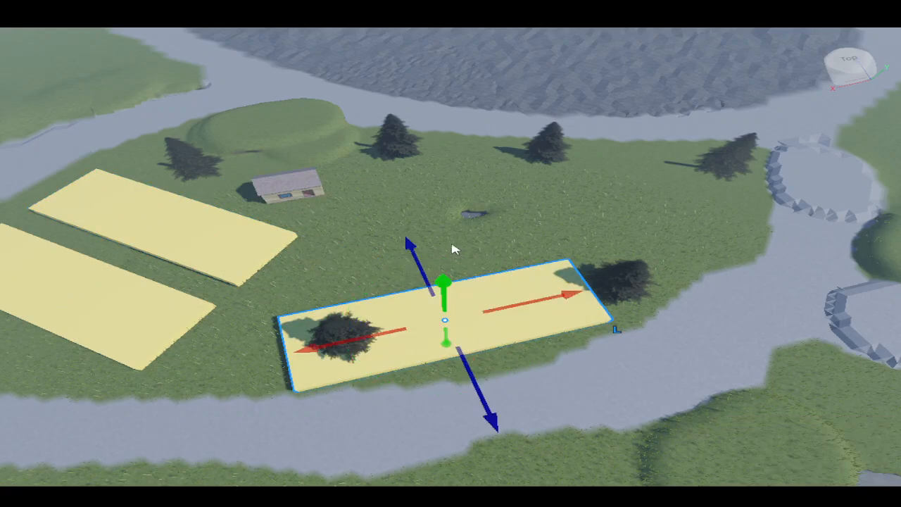
{"action": "left_click_drag", "start_coordinate": [434, 291], "coordinate": [416, 246]}
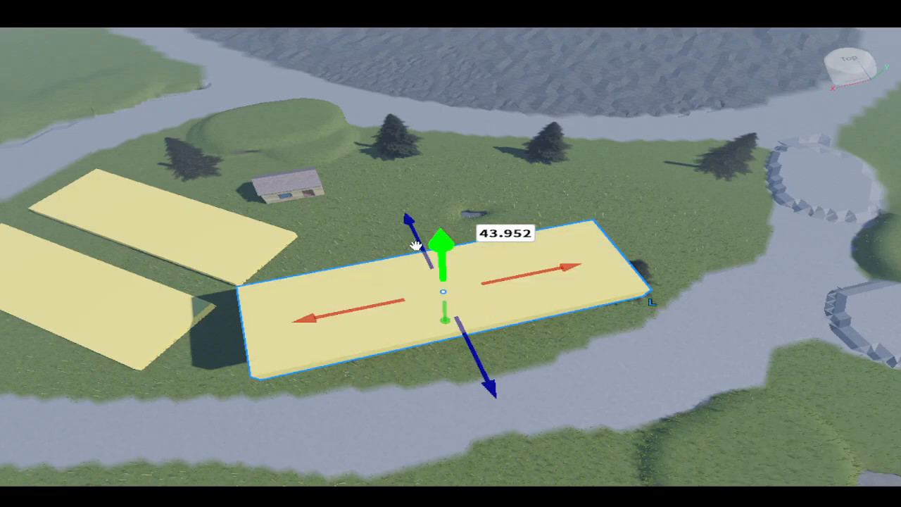
{"action": "key", "text": "ctrl+z"}
{"action": "left_click_drag", "start_coordinate": [476, 396], "coordinate": [451, 308]}
{"action": "left_click_drag", "start_coordinate": [477, 240], "coordinate": [586, 226]}
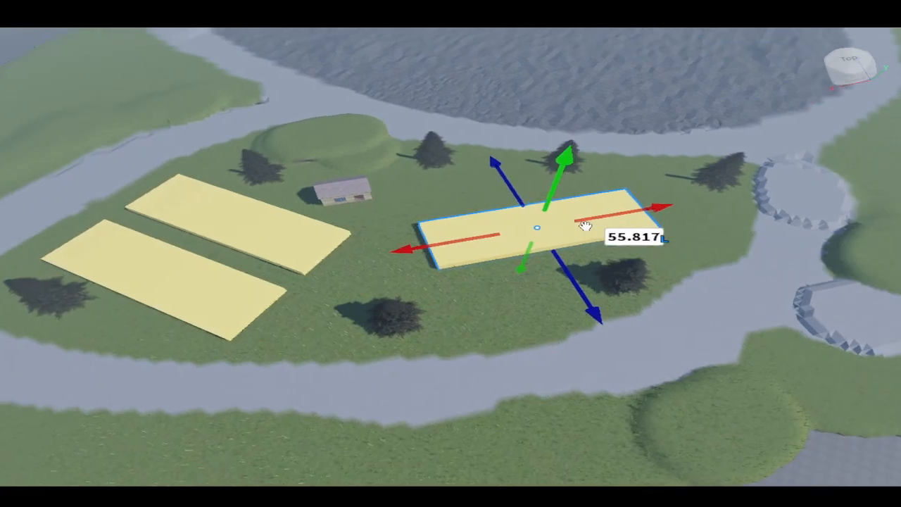
- Add a tall cylindrical terrain column in the middle of the lake area
{"action": "scroll", "coordinate": [585, 225], "scroll_direction": "down", "scroll_amount": 4}
{"action": "right_click_drag", "start_coordinate": [586, 225], "coordinate": [576, 227]}
{"action": "scroll", "coordinate": [576, 226], "scroll_direction": "up", "scroll_amount": 2}
{"action": "right_click_drag", "start_coordinate": [661, 317], "coordinate": [674, 319]}
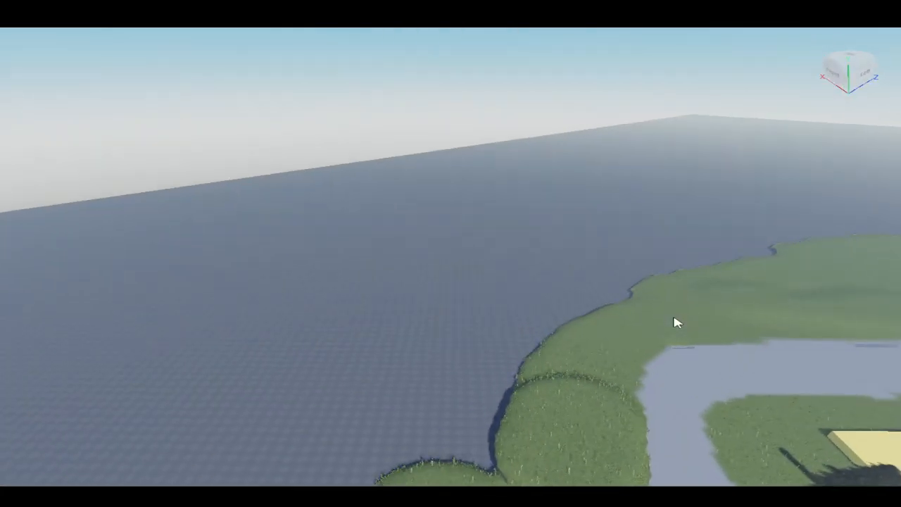
{"action": "key", "text": "f"}
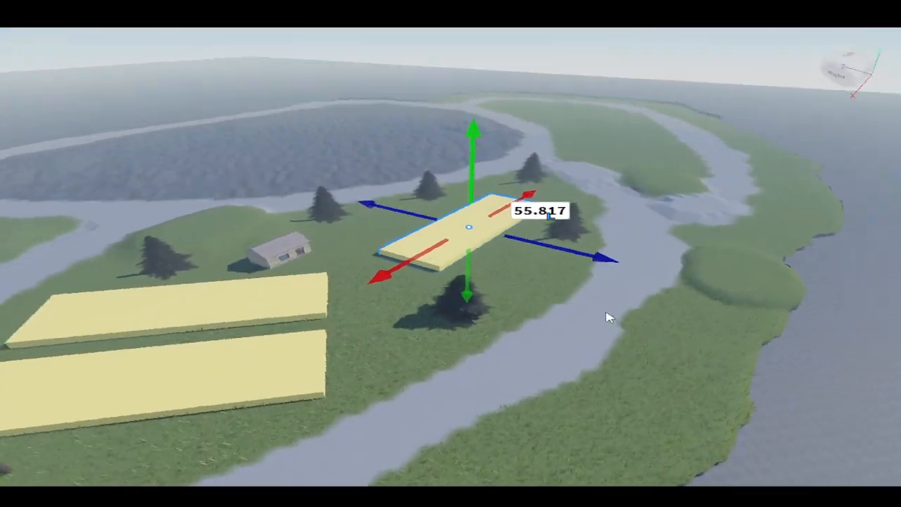
{"action": "right_click_drag", "start_coordinate": [610, 318], "coordinate": [528, 294]}
{"action": "key", "text": "w"}
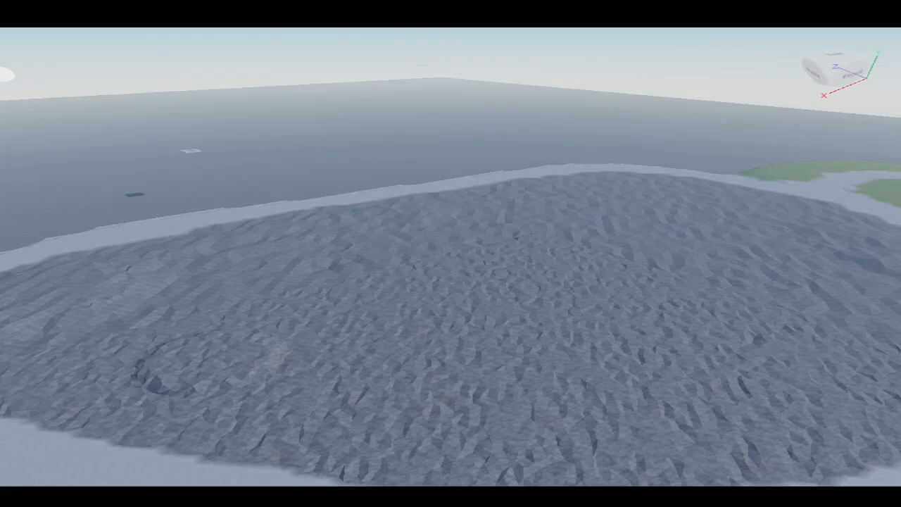
{"action": "right_click_drag", "start_coordinate": [348, 285], "coordinate": [349, 284]}
{"action": "scroll", "coordinate": [349, 285], "scroll_direction": "down", "scroll_amount": 4}
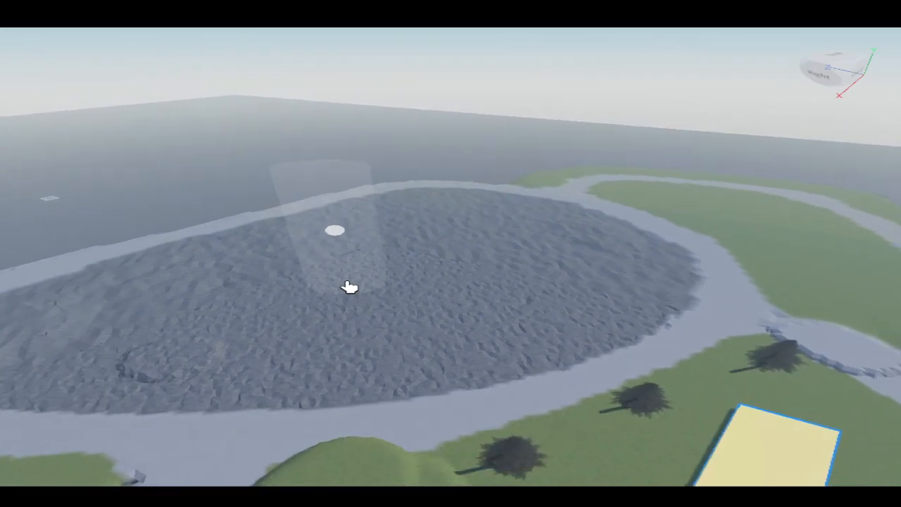
{"action": "scroll", "coordinate": [374, 281], "scroll_direction": "down", "scroll_amount": 2}
{"action": "left_click", "coordinate": [374, 282]}
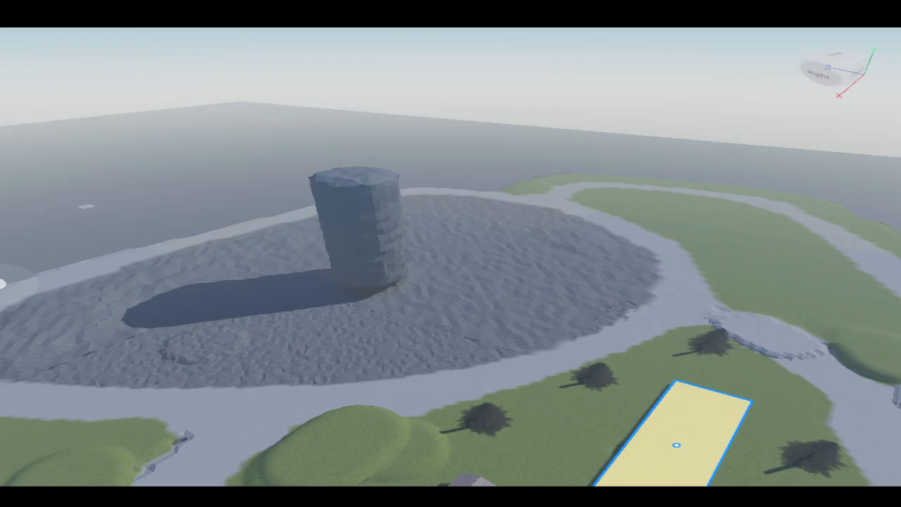
- Sculpt rounded mounds around the base of the column with brush strokes
{"action": "scroll", "coordinate": [246, 316], "scroll_direction": "up", "scroll_amount": 8}
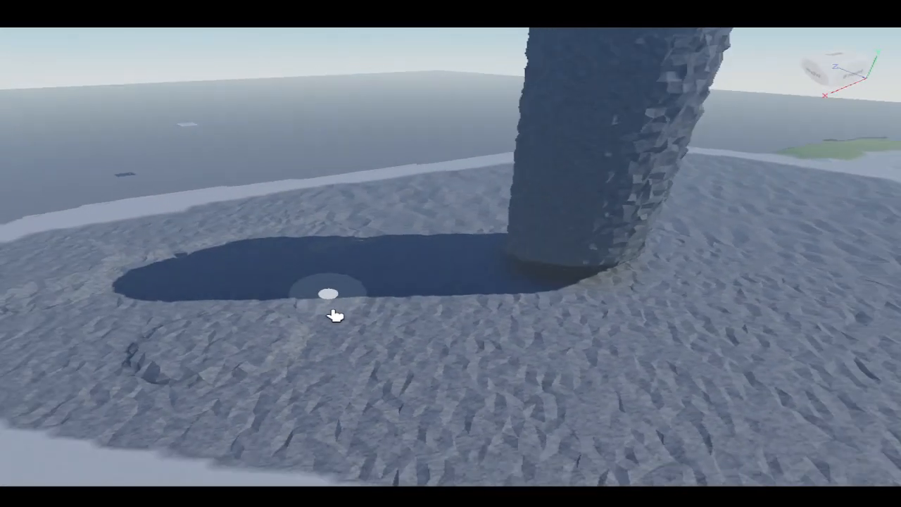
{"action": "right_click_drag", "start_coordinate": [336, 316], "coordinate": [310, 326]}
{"action": "scroll", "coordinate": [342, 314], "scroll_direction": "up", "scroll_amount": 2}
{"action": "scroll", "coordinate": [310, 326], "scroll_direction": "down", "scroll_amount": 3}
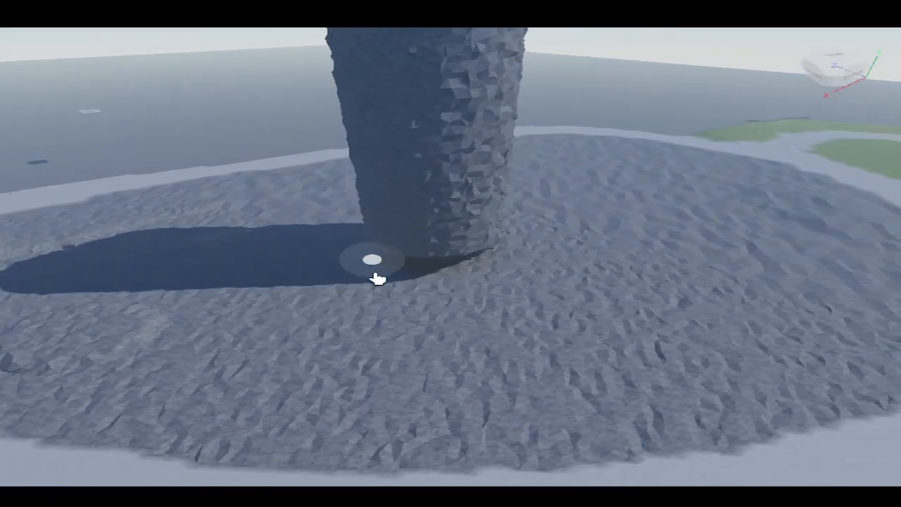
{"action": "key", "text": "d"}
{"action": "left_click_drag", "start_coordinate": [328, 275], "coordinate": [399, 286]}
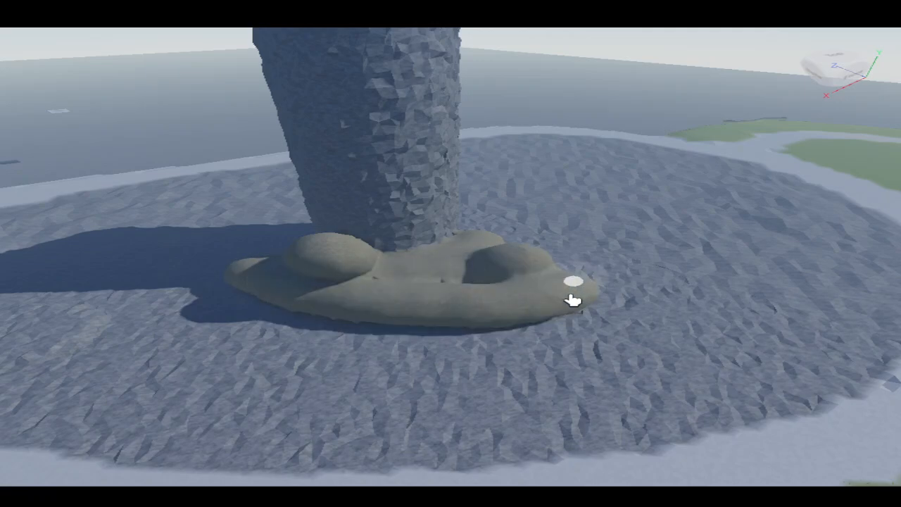
{"action": "mouse_move", "coordinate": [282, 333]}
{"action": "left_mouse_down"}
{"action": "mouse_move", "coordinate": [564, 359]}
{"action": "mouse_move", "coordinate": [630, 331]}
{"action": "left_mouse_up"}
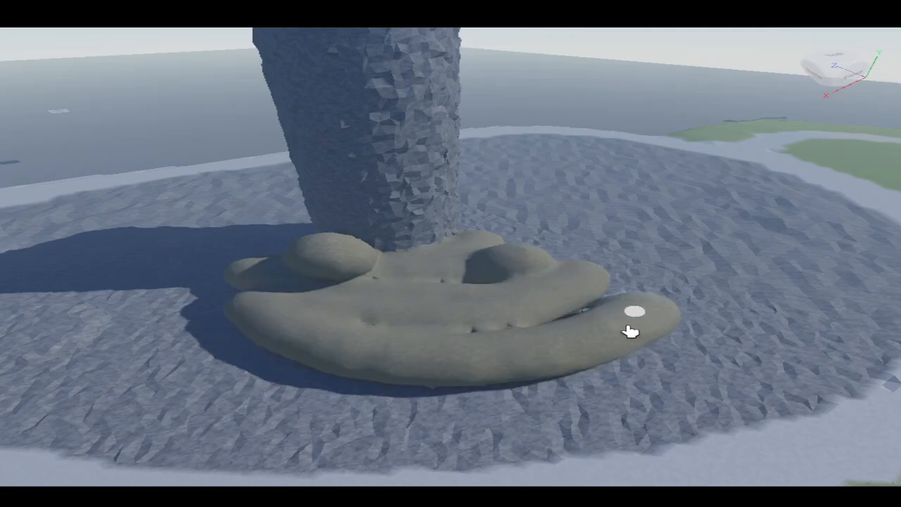
{"action": "right_click_drag", "start_coordinate": [261, 307], "coordinate": [262, 308]}
{"action": "key", "text": "w"}
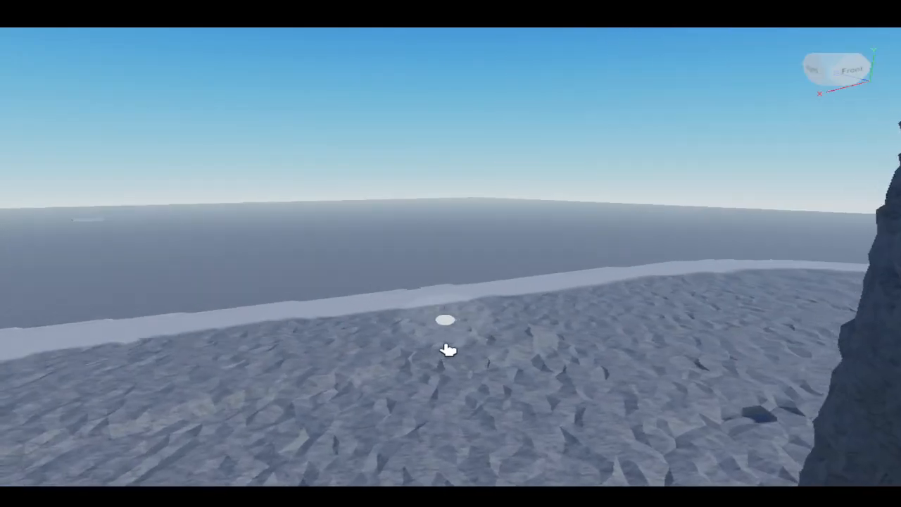
- Add a wide flat mound along the base of the terrain column
{"action": "right_click_drag", "start_coordinate": [543, 351], "coordinate": [447, 331]}
{"action": "key", "text": "s"}
{"action": "key", "text": "d"}
{"action": "key", "text": "w"}
{"action": "key", "text": "s"}
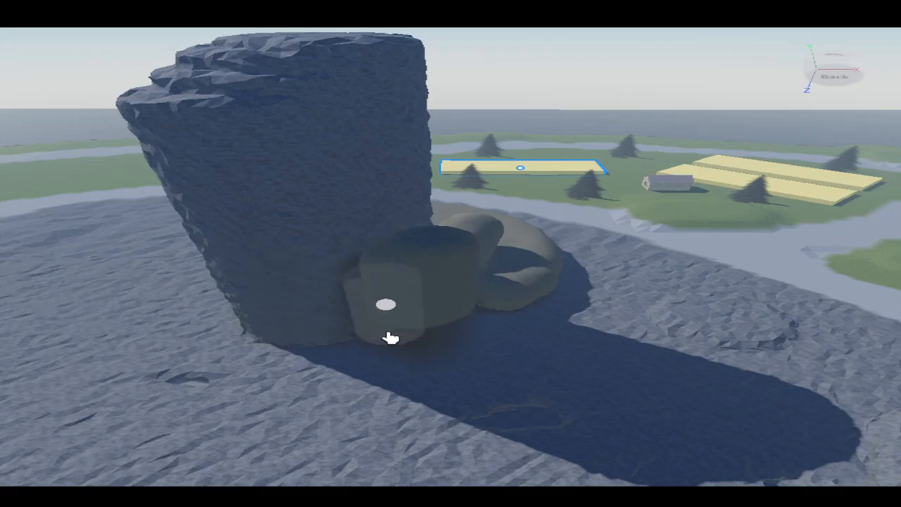
{"action": "mouse_move", "coordinate": [285, 349]}
{"action": "left_mouse_down"}
{"action": "mouse_move", "coordinate": [258, 370]}
{"action": "mouse_move", "coordinate": [444, 364]}
{"action": "left_mouse_up"}
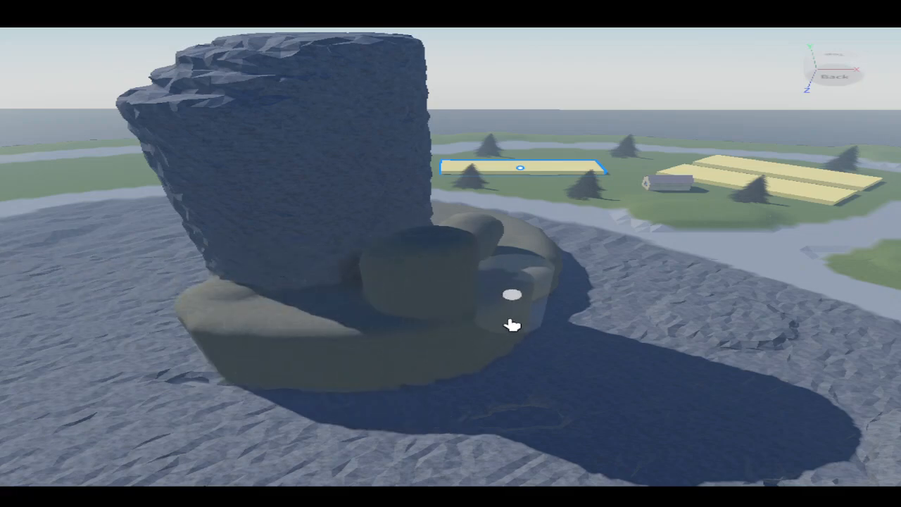
- Extend the mounds with further strokes around the column's side, including an elongated ledge
{"action": "key", "text": "s"}
{"action": "mouse_move", "coordinate": [512, 324]}
{"action": "left_mouse_down"}
{"action": "mouse_move", "coordinate": [513, 360]}
{"action": "mouse_move", "coordinate": [418, 377]}
{"action": "mouse_move", "coordinate": [320, 368]}
{"action": "mouse_move", "coordinate": [450, 395]}
{"action": "mouse_move", "coordinate": [598, 363]}
{"action": "mouse_move", "coordinate": [601, 299]}
{"action": "left_mouse_up"}
{"action": "right_click_drag", "start_coordinate": [479, 298], "coordinate": [479, 298]}
{"action": "key", "text": "w"}
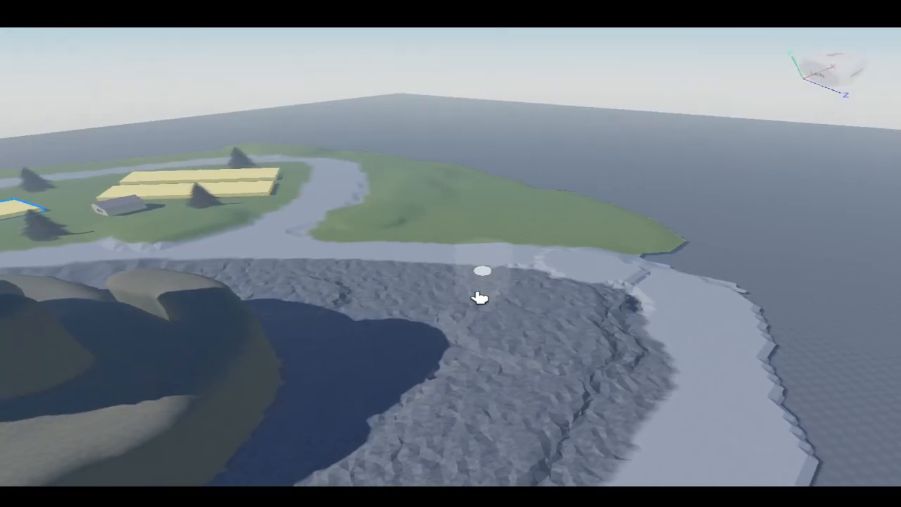
{"action": "key", "text": "w"}
{"action": "right_click_drag", "start_coordinate": [215, 260], "coordinate": [421, 339]}
{"action": "key", "text": "s"}
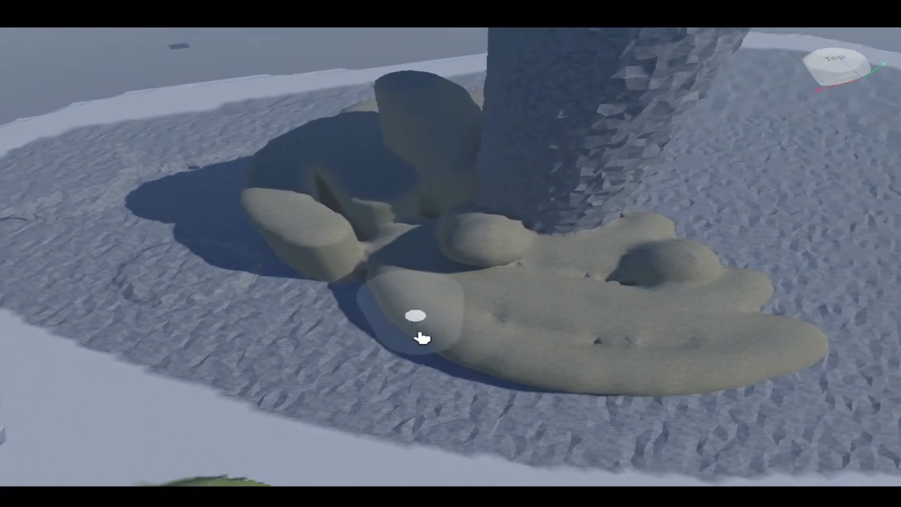
- Build up additional rounded layers on the column's other sides
{"action": "key", "text": "s"}
{"action": "key", "text": "d"}
{"action": "mouse_move", "coordinate": [288, 288]}
{"action": "left_mouse_down"}
{"action": "mouse_move", "coordinate": [435, 302]}
{"action": "mouse_move", "coordinate": [530, 289]}
{"action": "mouse_move", "coordinate": [478, 245]}
{"action": "mouse_move", "coordinate": [322, 248]}
{"action": "mouse_move", "coordinate": [338, 266]}
{"action": "mouse_move", "coordinate": [211, 225]}
{"action": "mouse_move", "coordinate": [176, 242]}
{"action": "mouse_move", "coordinate": [245, 189]}
{"action": "mouse_move", "coordinate": [378, 193]}
{"action": "mouse_move", "coordinate": [433, 183]}
{"action": "left_mouse_up"}
{"action": "key", "text": "d"}
{"action": "right_click_drag", "start_coordinate": [459, 141], "coordinate": [489, 160]}
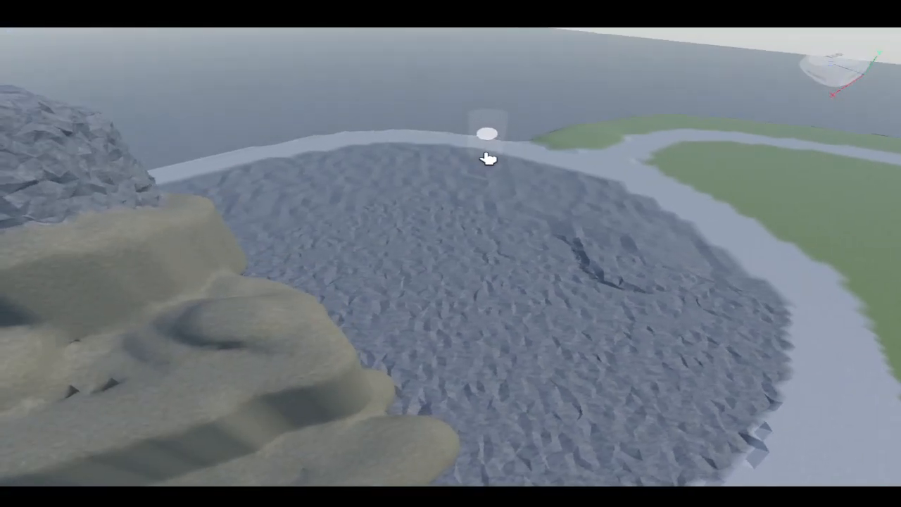
{"action": "key", "text": "w"}
{"action": "right_click_drag", "start_coordinate": [446, 179], "coordinate": [469, 215]}
{"action": "key", "text": "s"}
{"action": "key", "text": "w"}
{"action": "key", "text": "d"}
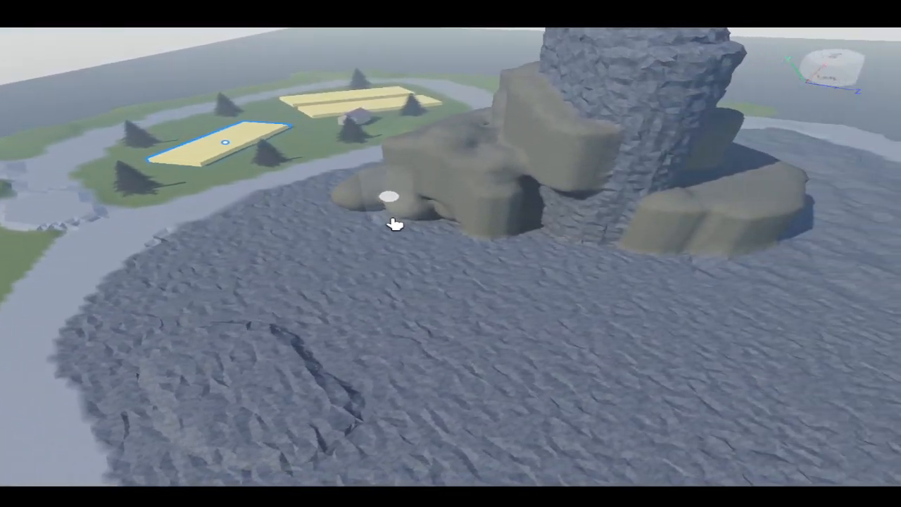
- Add a broad curved terrace around the column's base
{"action": "mouse_move", "coordinate": [394, 223]}
{"action": "left_mouse_down"}
{"action": "mouse_move", "coordinate": [597, 255]}
{"action": "mouse_move", "coordinate": [740, 261]}
{"action": "mouse_move", "coordinate": [396, 233]}
{"action": "mouse_move", "coordinate": [465, 263]}
{"action": "mouse_move", "coordinate": [784, 282]}
{"action": "mouse_move", "coordinate": [503, 286]}
{"action": "mouse_move", "coordinate": [360, 256]}
{"action": "mouse_move", "coordinate": [708, 322]}
{"action": "mouse_move", "coordinate": [759, 291]}
{"action": "left_mouse_up"}
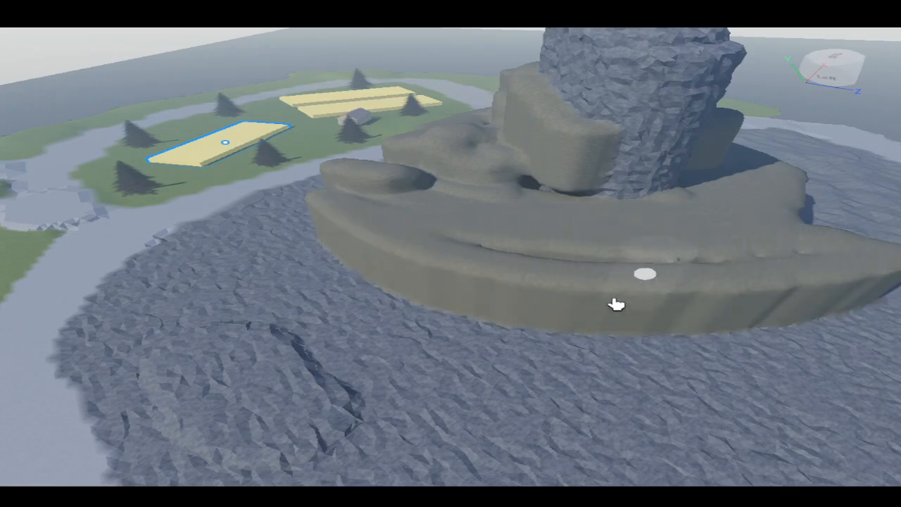
{"action": "right_click_drag", "start_coordinate": [650, 308], "coordinate": [650, 308]}
{"action": "key", "text": "s"}
{"action": "key", "text": "s"}
{"action": "key", "text": "d"}
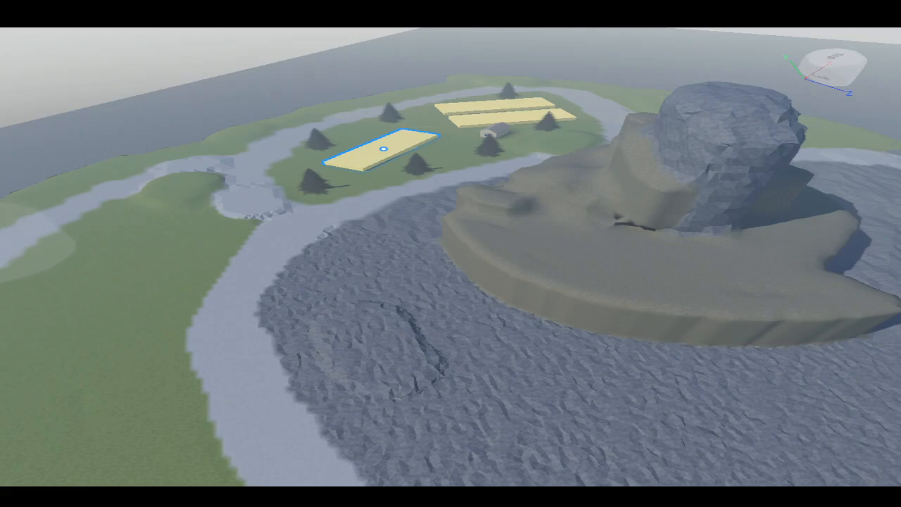
{"action": "right_click_drag", "start_coordinate": [161, 288], "coordinate": [161, 288]}
{"action": "scroll", "coordinate": [211, 290], "scroll_direction": "down", "scroll_amount": 3}
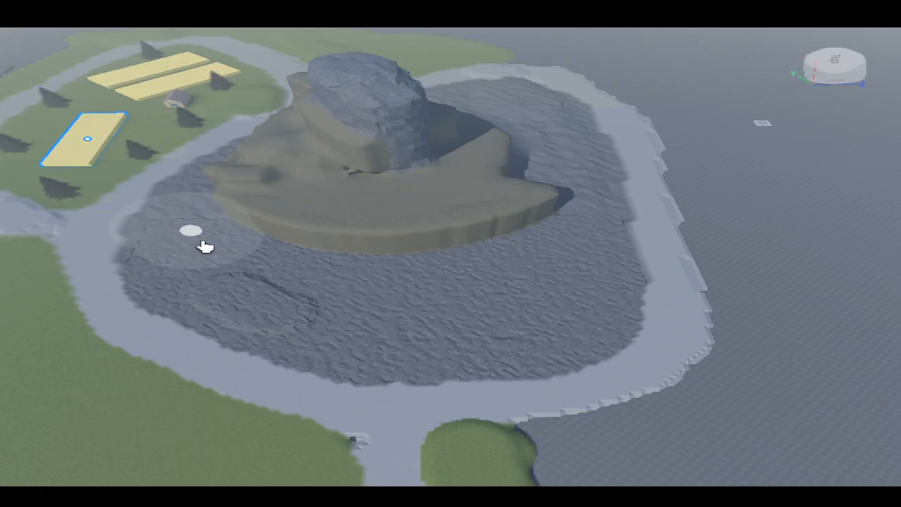
{"action": "scroll", "coordinate": [209, 241], "scroll_direction": "up", "scroll_amount": 8}
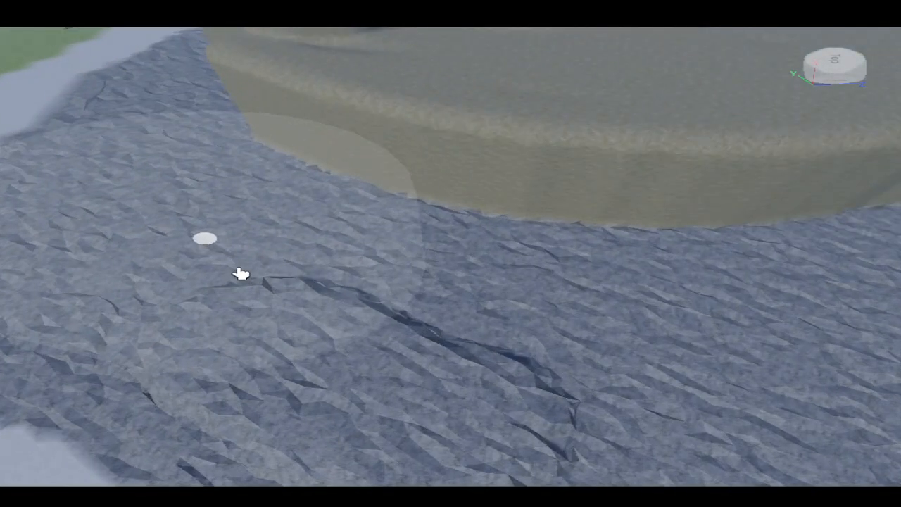
- Widen the terraced base with lower overlapping layers toward the lake edge
{"action": "right_click_drag", "start_coordinate": [242, 272], "coordinate": [264, 257]}
{"action": "scroll", "coordinate": [241, 378], "scroll_direction": "down", "scroll_amount": 4}
{"action": "right_click_drag", "start_coordinate": [242, 378], "coordinate": [241, 378]}
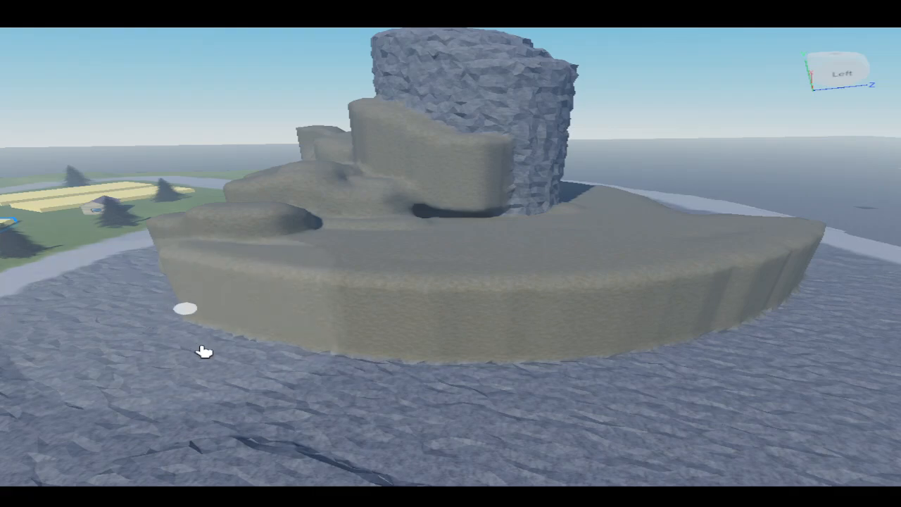
{"action": "scroll", "coordinate": [258, 384], "scroll_direction": "down", "scroll_amount": 4}
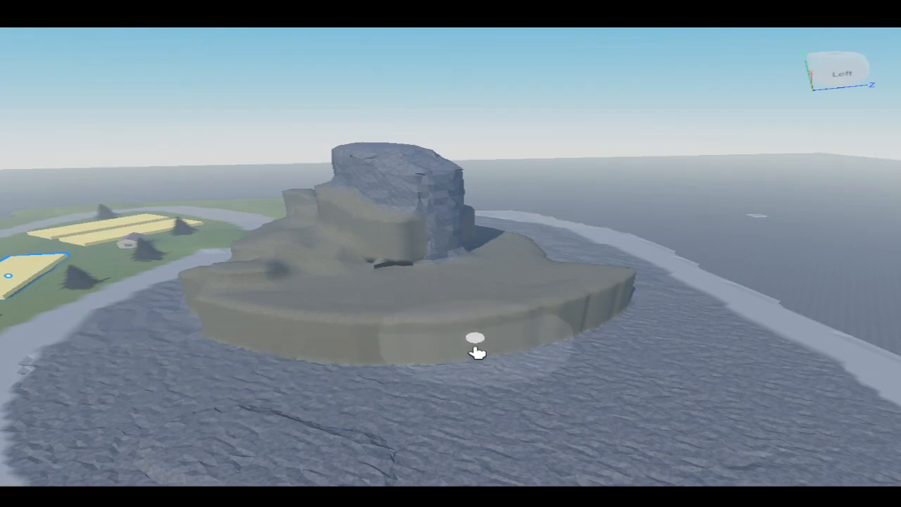
{"action": "mouse_move", "coordinate": [651, 328]}
{"action": "left_mouse_down"}
{"action": "mouse_move", "coordinate": [608, 346]}
{"action": "mouse_move", "coordinate": [493, 362]}
{"action": "mouse_move", "coordinate": [250, 360]}
{"action": "mouse_move", "coordinate": [397, 383]}
{"action": "mouse_move", "coordinate": [570, 373]}
{"action": "mouse_move", "coordinate": [646, 388]}
{"action": "mouse_move", "coordinate": [390, 394]}
{"action": "left_mouse_up"}
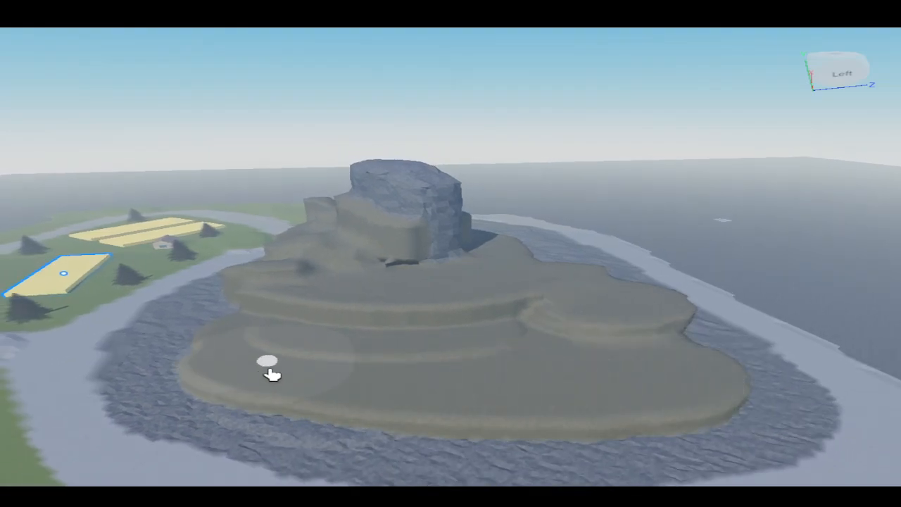
{"action": "right_click_drag", "start_coordinate": [272, 375], "coordinate": [370, 376]}
{"action": "scroll", "coordinate": [248, 353], "scroll_direction": "up", "scroll_amount": 8}
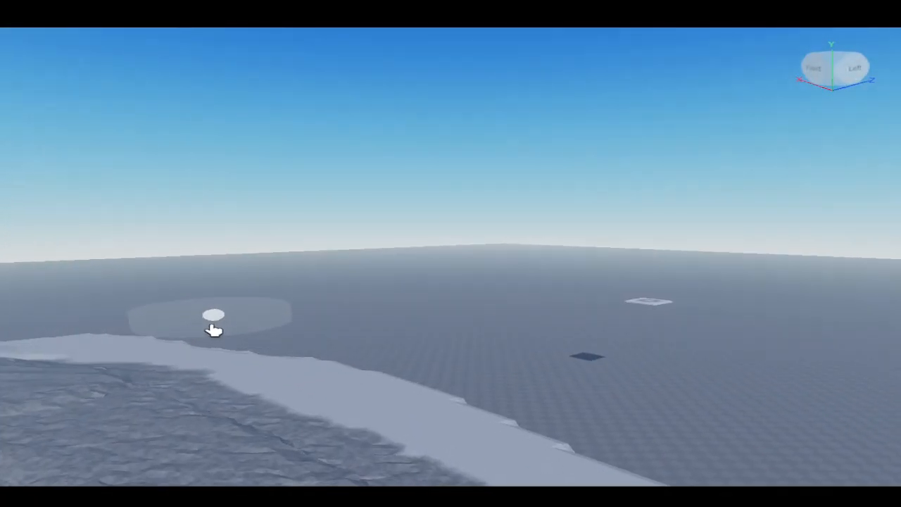
{"action": "scroll", "coordinate": [197, 337], "scroll_direction": "up", "scroll_amount": 3}
{"action": "right_click_drag", "start_coordinate": [181, 344], "coordinate": [359, 379]}
{"action": "scroll", "coordinate": [255, 378], "scroll_direction": "down", "scroll_amount": 5}
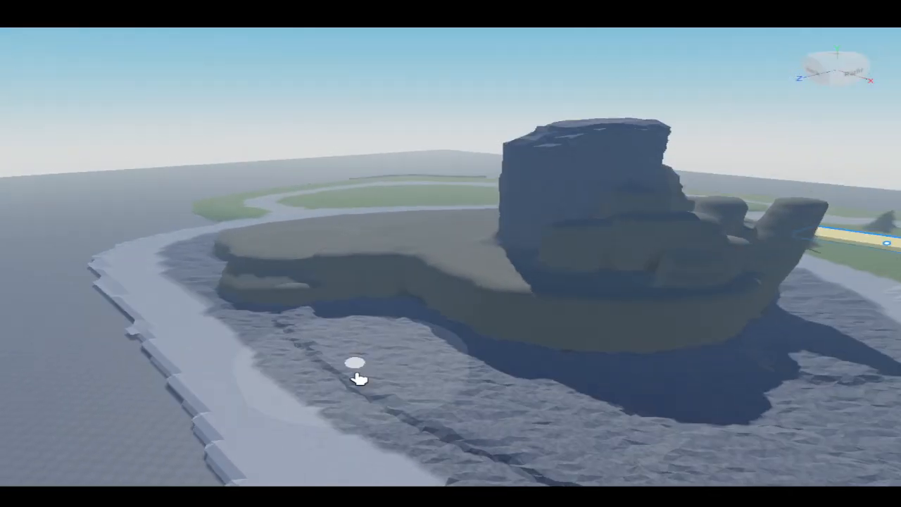
{"action": "key", "text": "d"}
{"action": "left_click_drag", "start_coordinate": [253, 296], "coordinate": [274, 313]}
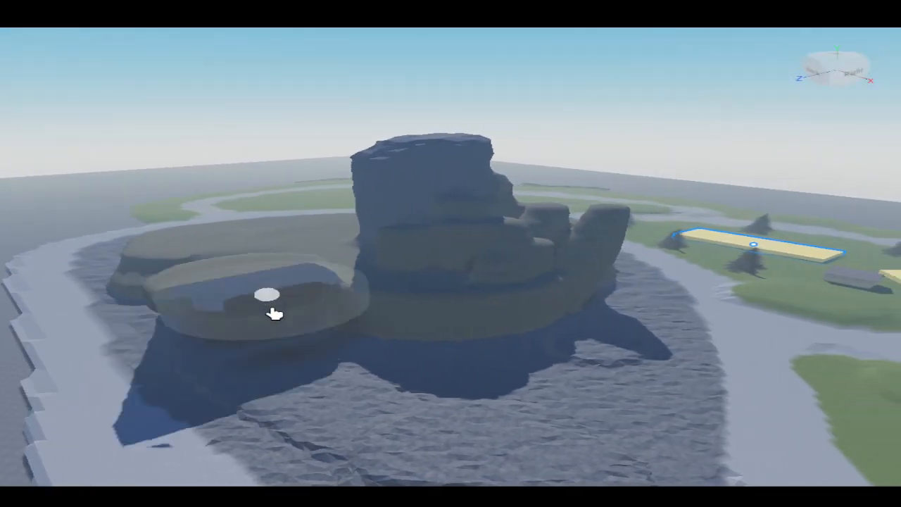
{"action": "key", "text": "ctrl+z"}
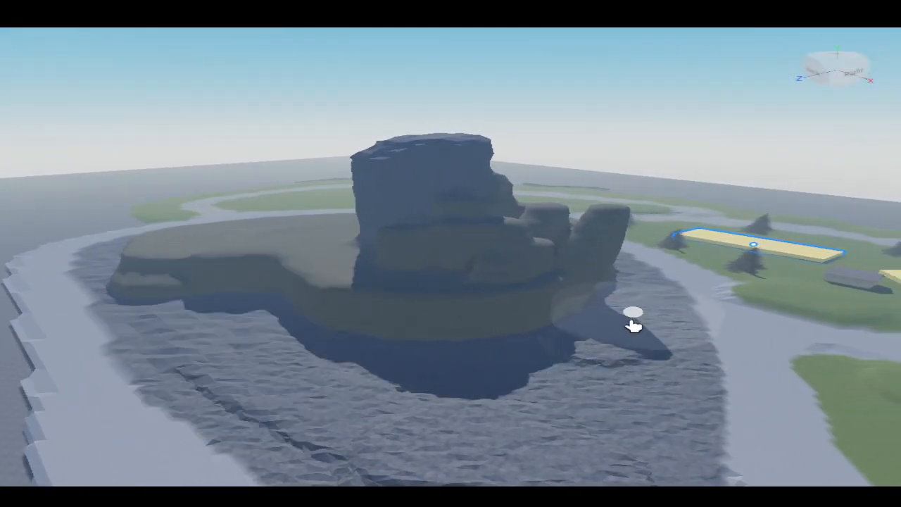
- Add a large round ledge on the column's front side and extra layers on the left
{"action": "left_click_drag", "start_coordinate": [596, 319], "coordinate": [590, 323]}
{"action": "mouse_move", "coordinate": [532, 356]}
{"action": "left_mouse_down"}
{"action": "mouse_move", "coordinate": [416, 359]}
{"action": "mouse_move", "coordinate": [262, 296]}
{"action": "left_mouse_up"}
{"action": "scroll", "coordinate": [262, 296], "scroll_direction": "up", "scroll_amount": 15}
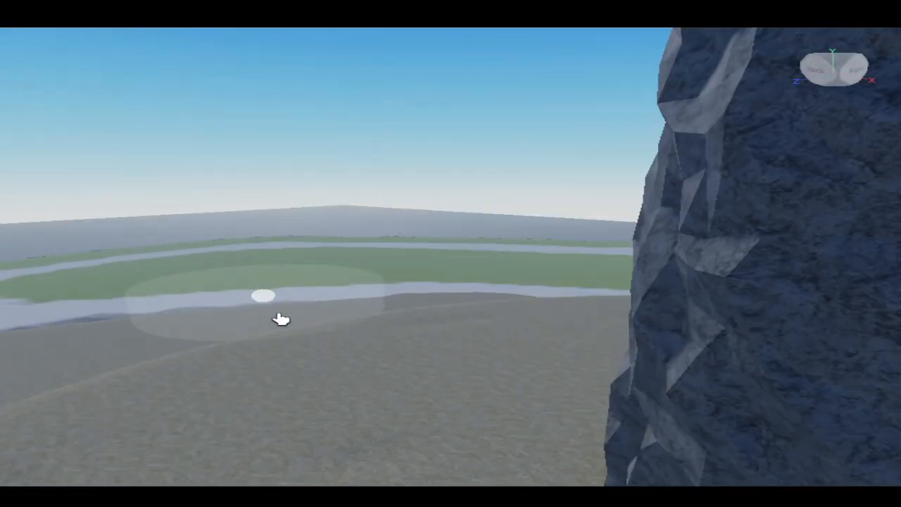
{"action": "right_click_drag", "start_coordinate": [281, 319], "coordinate": [334, 336]}
{"action": "scroll", "coordinate": [331, 336], "scroll_direction": "down", "scroll_amount": 12}
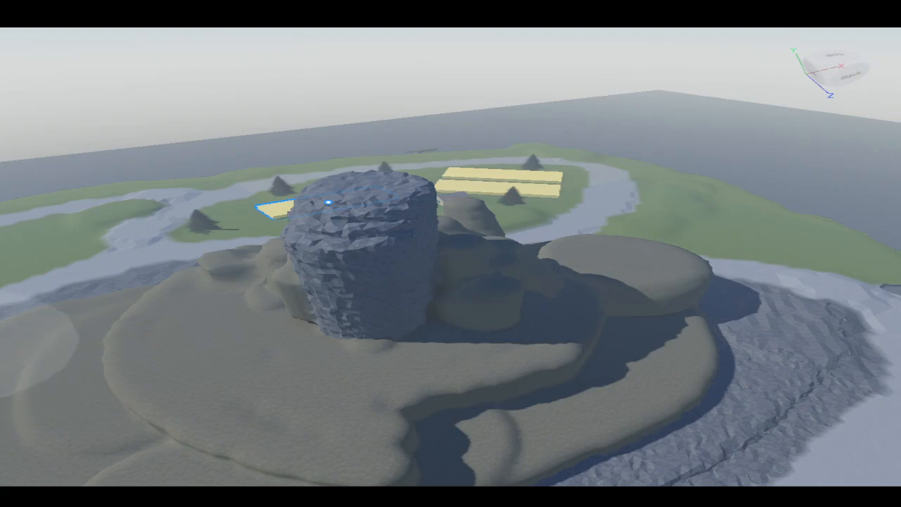
{"action": "scroll", "coordinate": [183, 361], "scroll_direction": "up", "scroll_amount": 4}
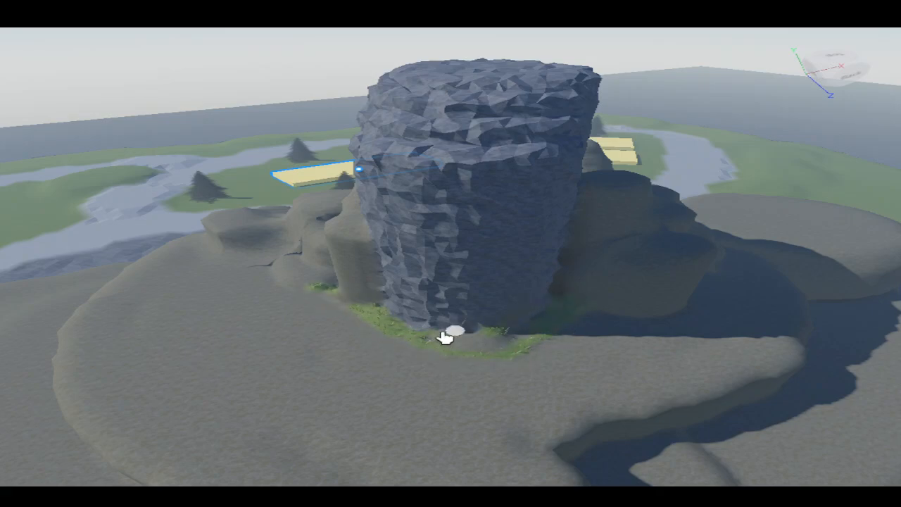
- Paint grass patches around the column's base and the upper mounds
{"action": "right_click_drag", "start_coordinate": [404, 317], "coordinate": [438, 263]}
{"action": "scroll", "coordinate": [411, 298], "scroll_direction": "up", "scroll_amount": 5}
{"action": "mouse_move", "coordinate": [400, 270]}
{"action": "left_mouse_down"}
{"action": "mouse_move", "coordinate": [373, 272]}
{"action": "mouse_move", "coordinate": [240, 326]}
{"action": "mouse_move", "coordinate": [291, 338]}
{"action": "left_mouse_up"}
{"action": "right_click_drag", "start_coordinate": [292, 338], "coordinate": [26, 185]}
{"action": "key", "text": "d"}
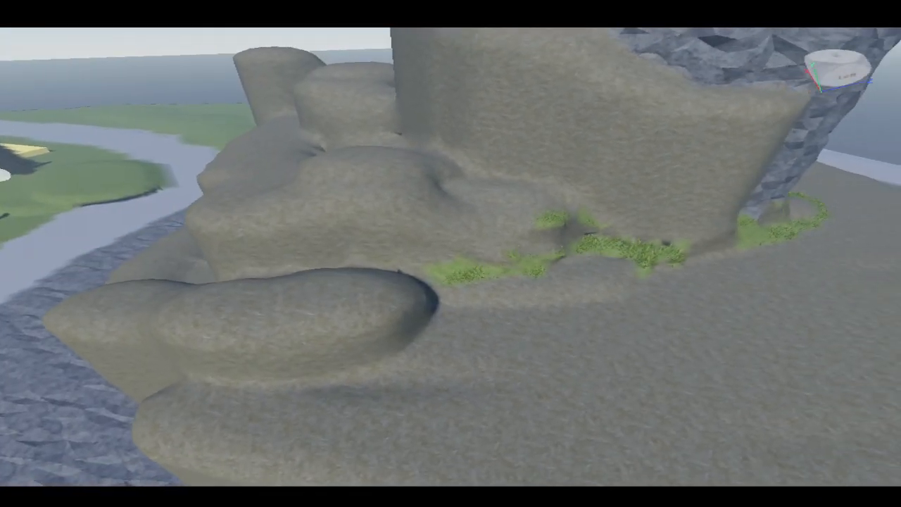
- Paint a large grass area on the terrace beside the column
{"action": "scroll", "coordinate": [505, 322], "scroll_direction": "down", "scroll_amount": 4}
{"action": "right_click_drag", "start_coordinate": [505, 322], "coordinate": [557, 300]}
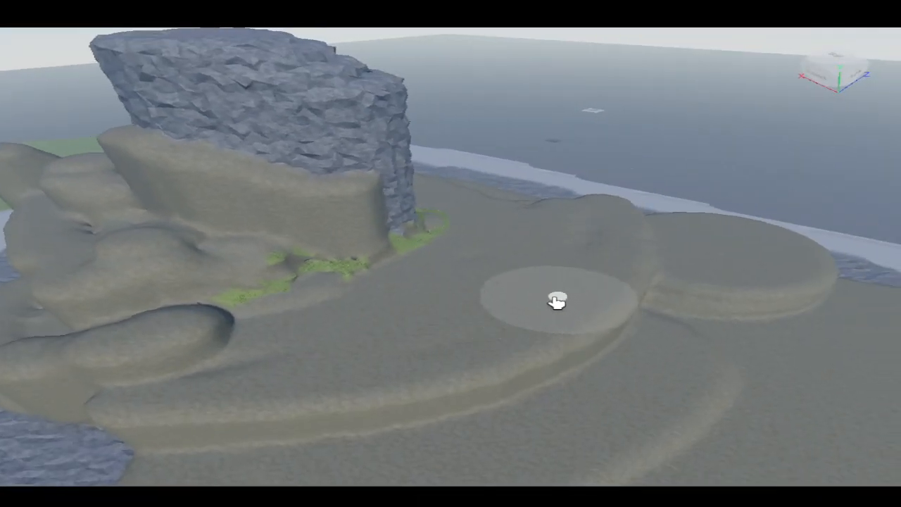
{"action": "mouse_move", "coordinate": [492, 226]}
{"action": "left_mouse_down"}
{"action": "mouse_move", "coordinate": [378, 302]}
{"action": "mouse_move", "coordinate": [284, 331]}
{"action": "mouse_move", "coordinate": [378, 342]}
{"action": "mouse_move", "coordinate": [571, 252]}
{"action": "left_mouse_up"}
{"action": "right_click_drag", "start_coordinate": [570, 252], "coordinate": [610, 289]}
{"action": "scroll", "coordinate": [676, 321], "scroll_direction": "down", "scroll_amount": 4}
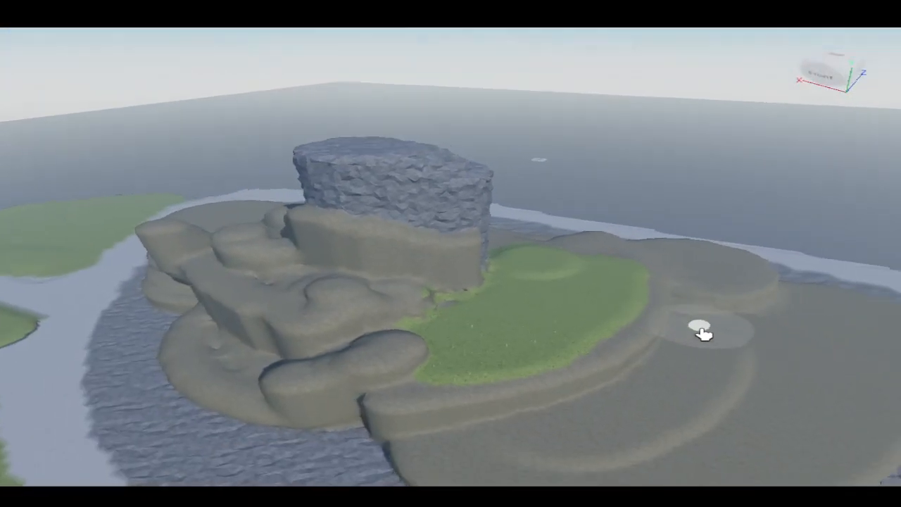
{"action": "mouse_move", "coordinate": [702, 332]}
{"action": "right_mouse_down"}
{"action": "mouse_move", "coordinate": [700, 318]}
{"action": "mouse_move", "coordinate": [636, 275]}
{"action": "right_mouse_up"}
{"action": "mouse_move", "coordinate": [636, 275]}
{"action": "left_mouse_down"}
{"action": "mouse_move", "coordinate": [584, 369]}
{"action": "mouse_move", "coordinate": [457, 445]}
{"action": "mouse_move", "coordinate": [427, 447]}
{"action": "left_mouse_up"}
{"action": "mouse_move", "coordinate": [419, 393]}
{"action": "left_mouse_down"}
{"action": "mouse_move", "coordinate": [483, 362]}
{"action": "mouse_move", "coordinate": [515, 328]}
{"action": "left_mouse_up"}
{"action": "mouse_move", "coordinate": [514, 329]}
{"action": "right_mouse_down"}
{"action": "mouse_move", "coordinate": [471, 322]}
{"action": "mouse_move", "coordinate": [632, 326]}
{"action": "mouse_move", "coordinate": [590, 327]}
{"action": "right_mouse_up"}
{"action": "key", "text": "w"}
{"action": "key", "text": "s"}
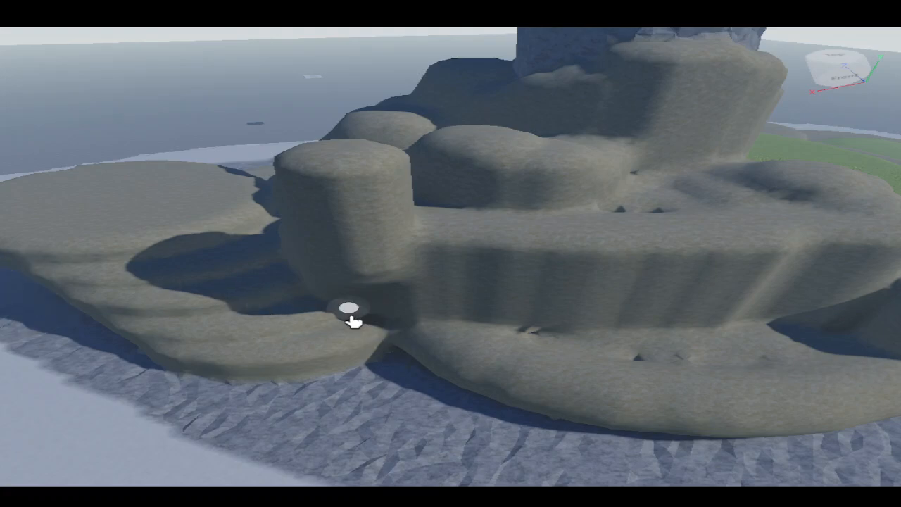
{"action": "left_click_drag", "start_coordinate": [352, 320], "coordinate": [697, 347]}
{"action": "key", "text": "ctrl+z"}
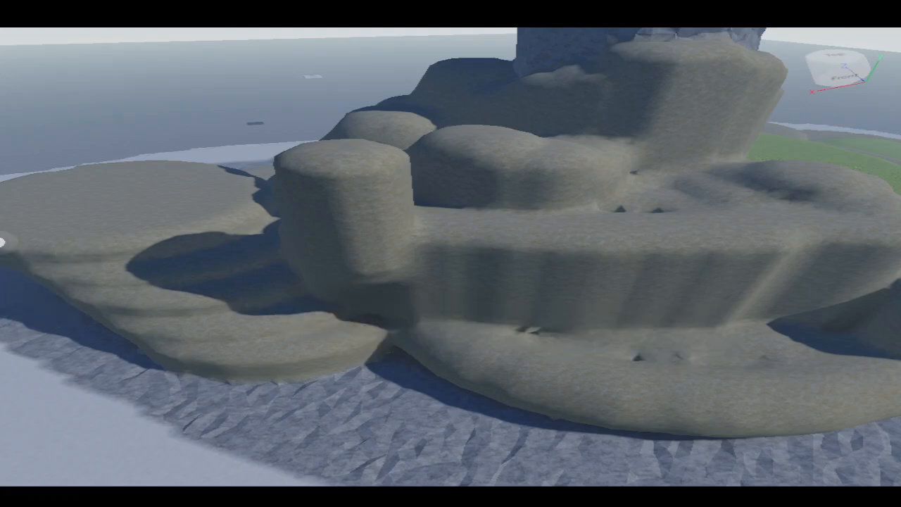
- Paint a light sand-coloured strip along the ledge of the lower terrace
{"action": "right_click_drag", "start_coordinate": [79, 279], "coordinate": [81, 281]}
{"action": "mouse_move", "coordinate": [262, 274]}
{"action": "left_mouse_down"}
{"action": "mouse_move", "coordinate": [390, 357]}
{"action": "mouse_move", "coordinate": [303, 298]}
{"action": "left_mouse_up"}
{"action": "mouse_move", "coordinate": [246, 224]}
{"action": "left_mouse_down"}
{"action": "mouse_move", "coordinate": [793, 289]}
{"action": "mouse_move", "coordinate": [680, 314]}
{"action": "mouse_move", "coordinate": [446, 281]}
{"action": "left_mouse_up"}
{"action": "left_click_drag", "start_coordinate": [627, 316], "coordinate": [868, 306]}
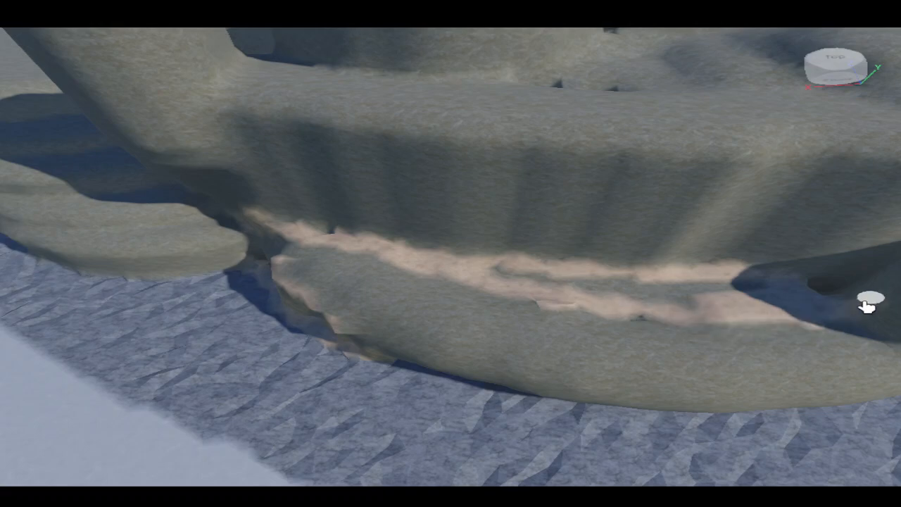
{"action": "right_click_drag", "start_coordinate": [478, 257], "coordinate": [672, 279]}
{"action": "key", "text": "w"}
{"action": "key", "text": "s"}
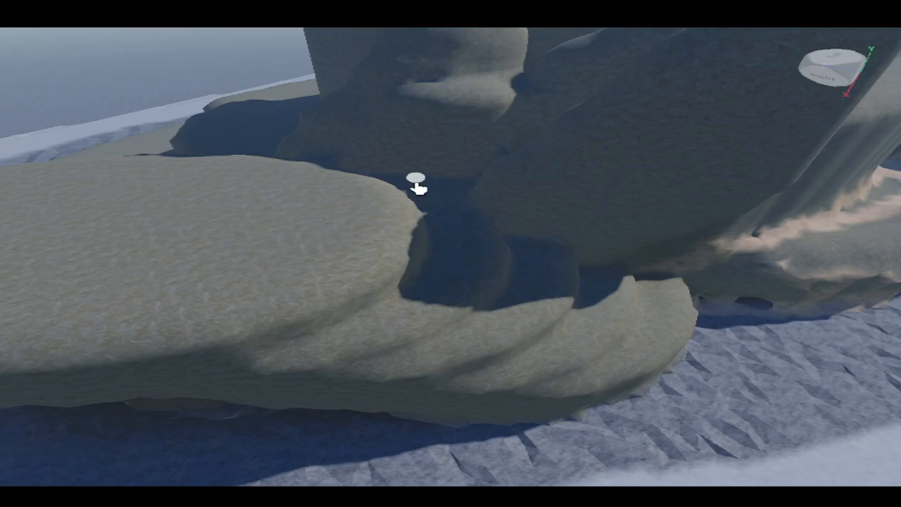
- Paint rock material into the gaps between the layered mounds
{"action": "left_click_drag", "start_coordinate": [441, 245], "coordinate": [340, 325]}
{"action": "left_click_drag", "start_coordinate": [361, 365], "coordinate": [524, 259]}
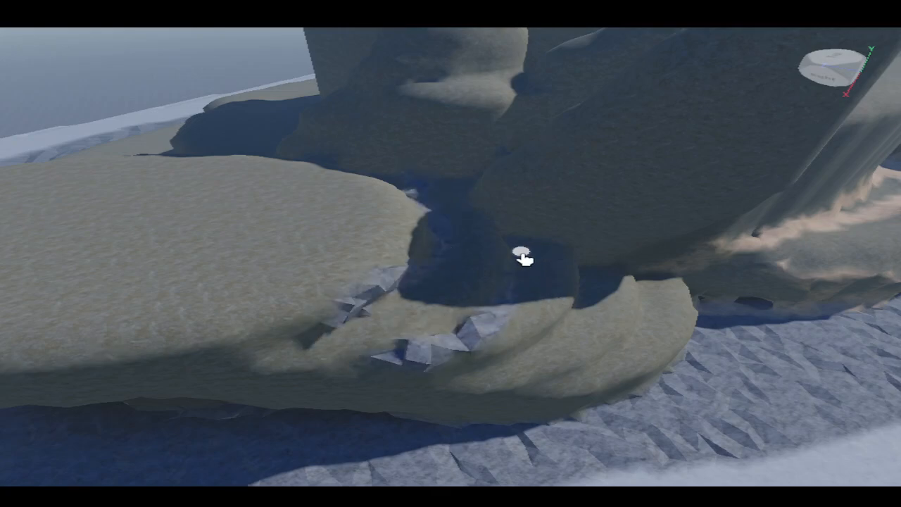
{"action": "mouse_move", "coordinate": [596, 308]}
{"action": "left_mouse_down"}
{"action": "mouse_move", "coordinate": [505, 374]}
{"action": "mouse_move", "coordinate": [620, 350]}
{"action": "left_mouse_up"}
{"action": "mouse_move", "coordinate": [686, 293]}
{"action": "right_mouse_down"}
{"action": "mouse_move", "coordinate": [648, 303]}
{"action": "mouse_move", "coordinate": [758, 238]}
{"action": "mouse_move", "coordinate": [398, 251]}
{"action": "right_mouse_up"}
{"action": "key", "text": "w"}
{"action": "key", "text": "s"}
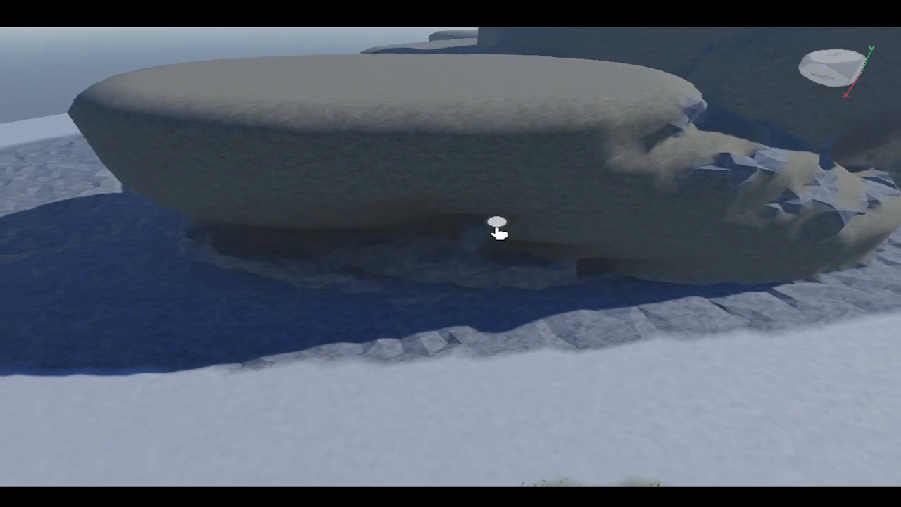
- Paint rock material along the underside of the overhanging mound
{"action": "mouse_move", "coordinate": [373, 277]}
{"action": "right_mouse_down"}
{"action": "mouse_move", "coordinate": [362, 280]}
{"action": "mouse_move", "coordinate": [498, 239]}
{"action": "mouse_move", "coordinate": [491, 244]}
{"action": "mouse_move", "coordinate": [591, 255]}
{"action": "mouse_move", "coordinate": [443, 251]}
{"action": "right_mouse_up"}
{"action": "key", "text": "w"}
{"action": "key", "text": "s"}
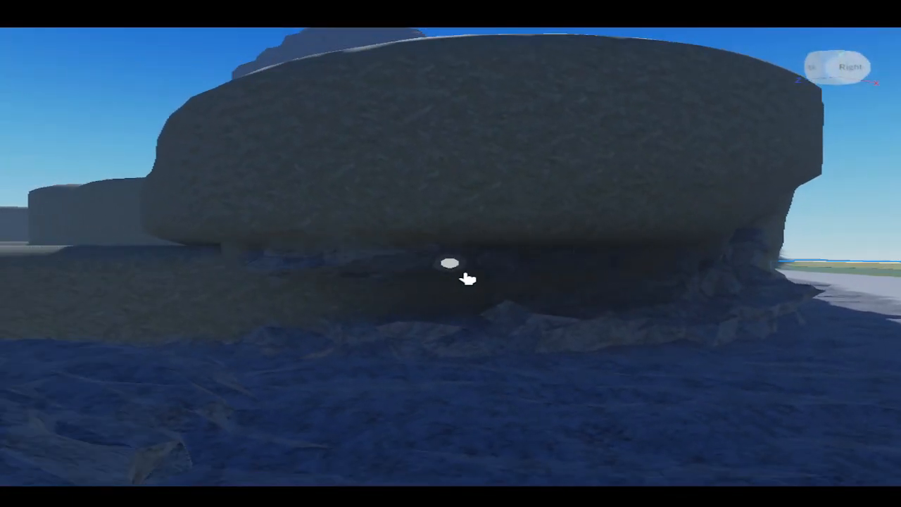
{"action": "right_click_drag", "start_coordinate": [341, 313], "coordinate": [674, 293]}
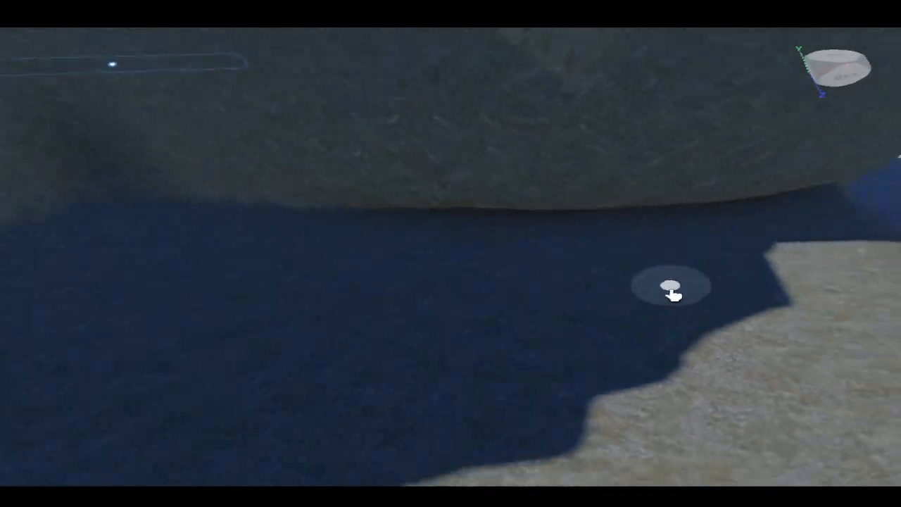
{"action": "mouse_move", "coordinate": [674, 293]}
{"action": "left_mouse_down"}
{"action": "mouse_move", "coordinate": [707, 211]}
{"action": "mouse_move", "coordinate": [167, 218]}
{"action": "mouse_move", "coordinate": [676, 237]}
{"action": "mouse_move", "coordinate": [221, 232]}
{"action": "mouse_move", "coordinate": [388, 269]}
{"action": "mouse_move", "coordinate": [674, 261]}
{"action": "mouse_move", "coordinate": [45, 258]}
{"action": "mouse_move", "coordinate": [684, 286]}
{"action": "left_mouse_up"}
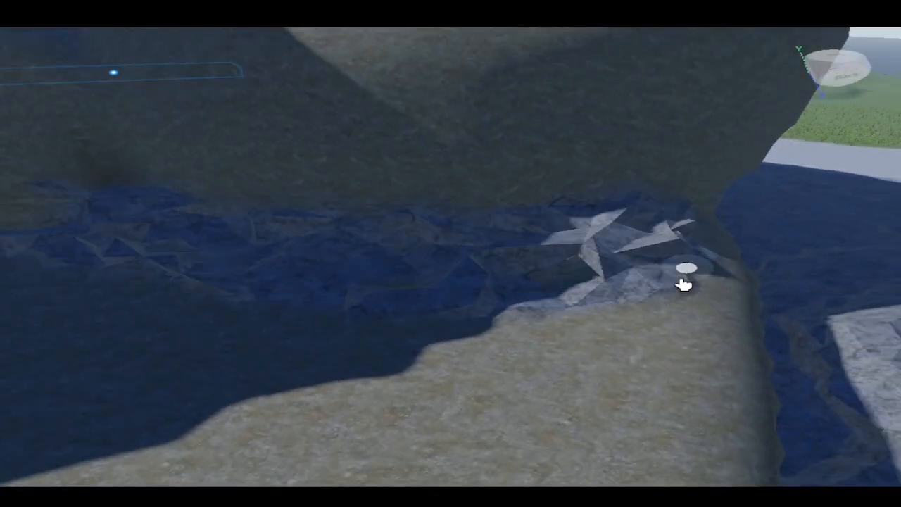
{"action": "mouse_move", "coordinate": [684, 286]}
{"action": "right_mouse_down"}
{"action": "mouse_move", "coordinate": [694, 282]}
{"action": "mouse_move", "coordinate": [688, 291]}
{"action": "right_mouse_up"}
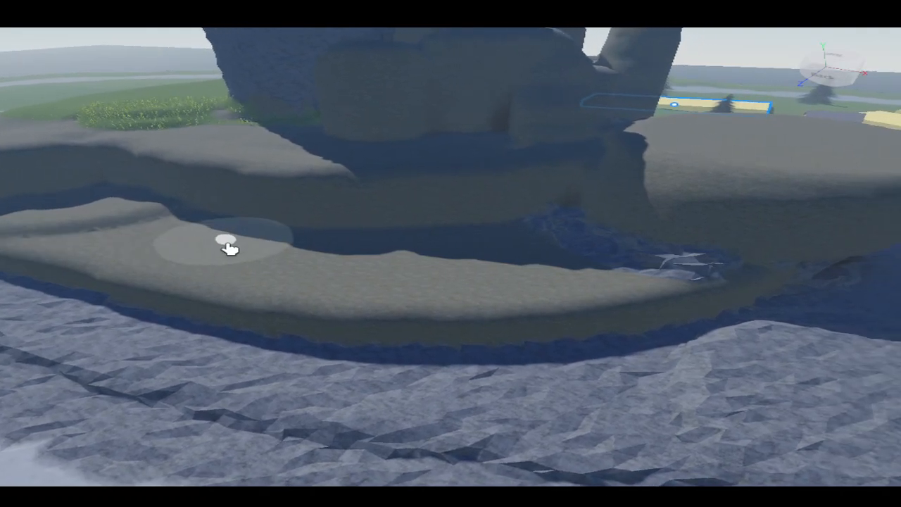
- Paint a grass patch on the lower ledge of the terrace
{"action": "mouse_move", "coordinate": [141, 235]}
{"action": "left_mouse_down"}
{"action": "mouse_move", "coordinate": [495, 282]}
{"action": "mouse_move", "coordinate": [436, 261]}
{"action": "left_mouse_up"}
{"action": "right_click_drag", "start_coordinate": [436, 261], "coordinate": [512, 336]}
{"action": "scroll", "coordinate": [548, 256], "scroll_direction": "down", "scroll_amount": 6}
{"action": "scroll", "coordinate": [451, 341], "scroll_direction": "up", "scroll_amount": 2}
{"action": "key", "text": "w"}
{"action": "key", "text": "a"}
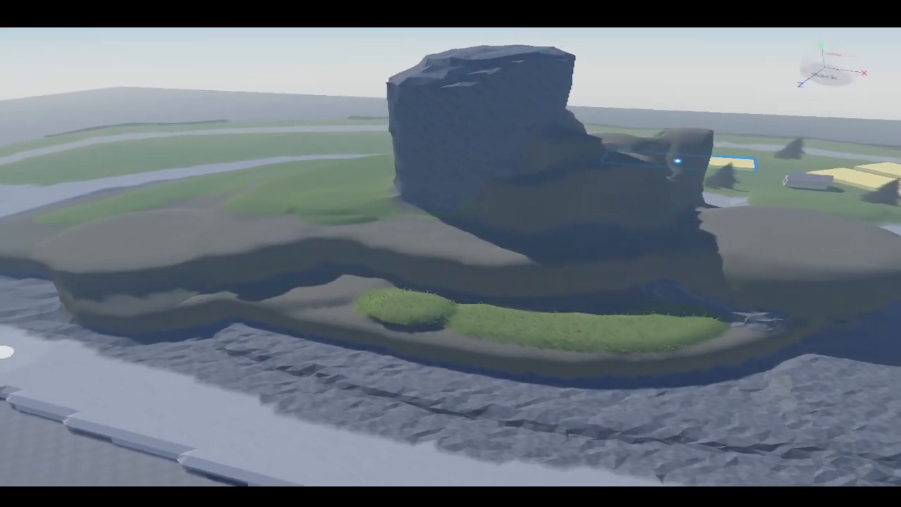
{"action": "key", "text": "a"}
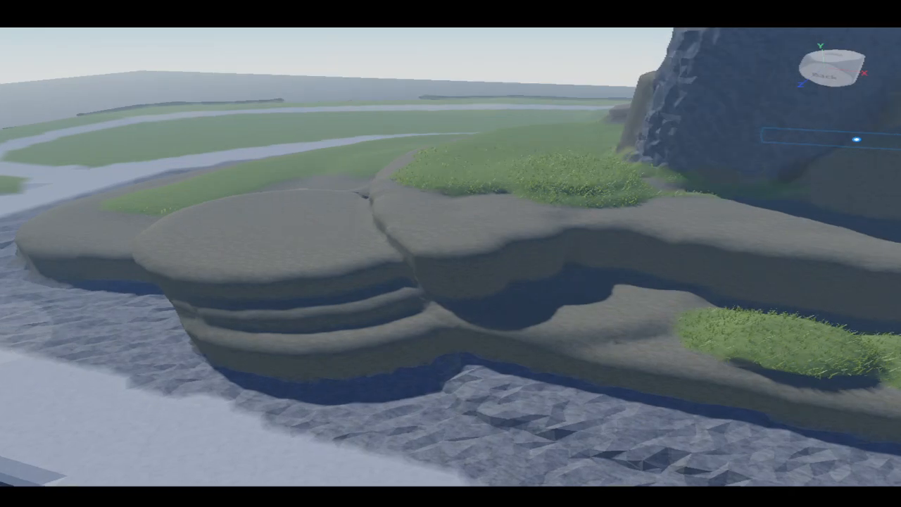
- Paint grass strips along the ledges of the layered mounds and around their base by the rocky shore
{"action": "right_click_drag", "start_coordinate": [268, 257], "coordinate": [410, 268]}
{"action": "key", "text": "a"}
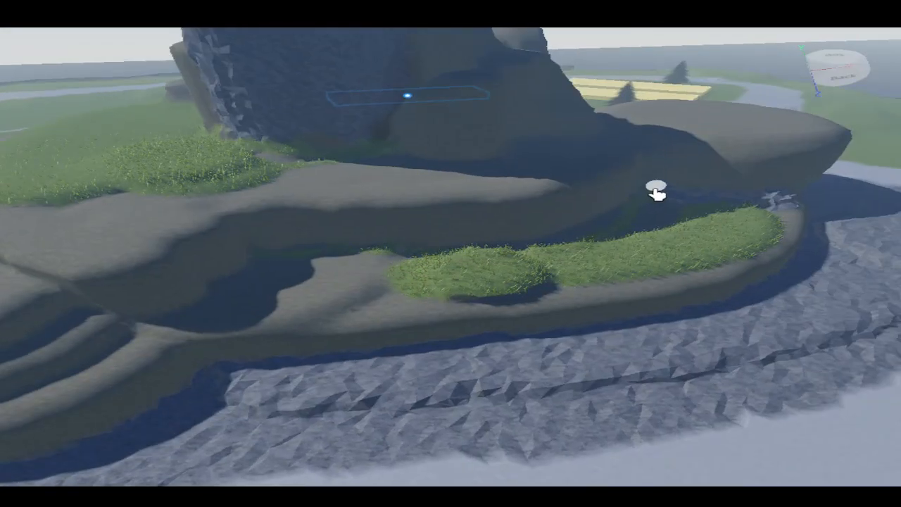
{"action": "right_click_drag", "start_coordinate": [395, 246], "coordinate": [345, 282]}
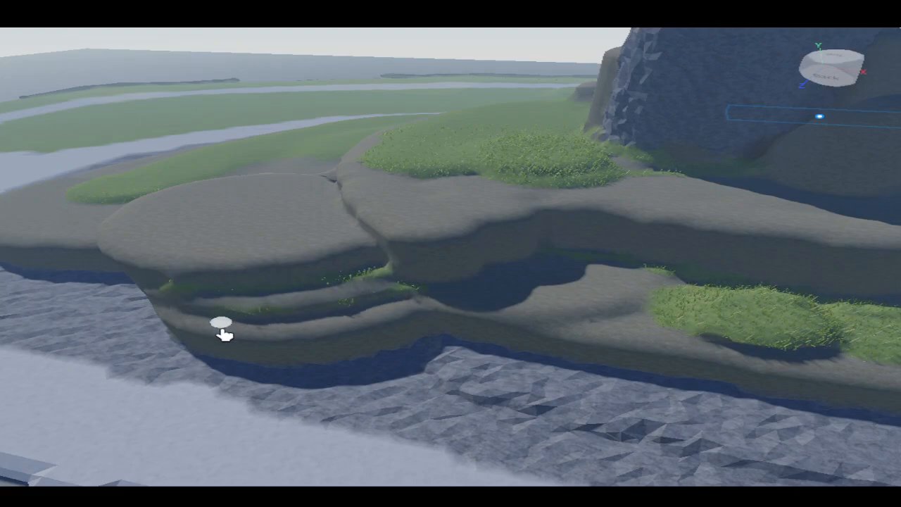
{"action": "left_click_drag", "start_coordinate": [562, 375], "coordinate": [816, 415]}
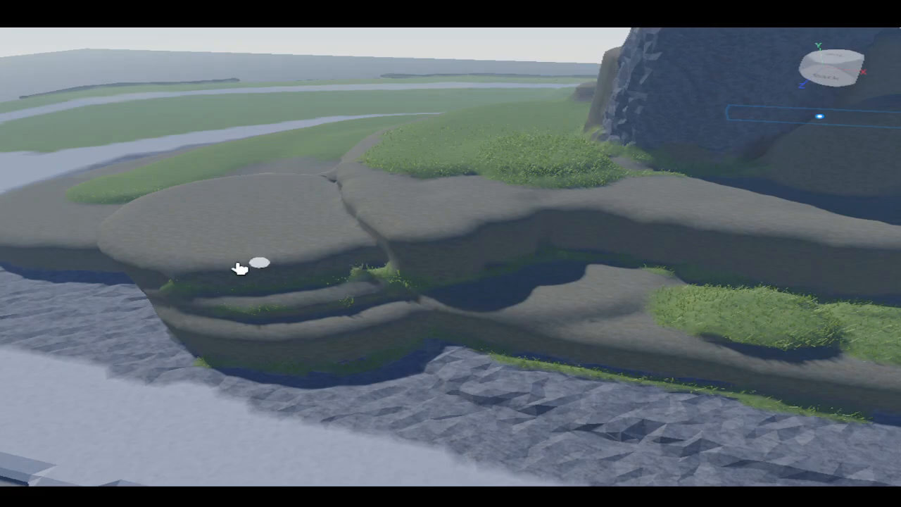
{"action": "key", "text": "w"}
{"action": "right_click_drag", "start_coordinate": [240, 268], "coordinate": [317, 285]}
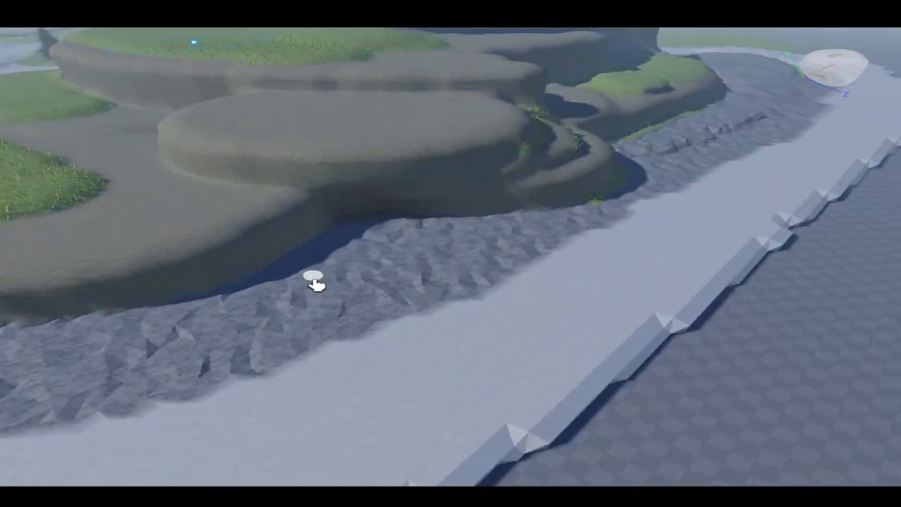
{"action": "key", "text": "s"}
{"action": "key", "text": "a"}
{"action": "mouse_move", "coordinate": [430, 228]}
{"action": "left_mouse_down"}
{"action": "mouse_move", "coordinate": [404, 227]}
{"action": "mouse_move", "coordinate": [449, 239]}
{"action": "left_mouse_up"}
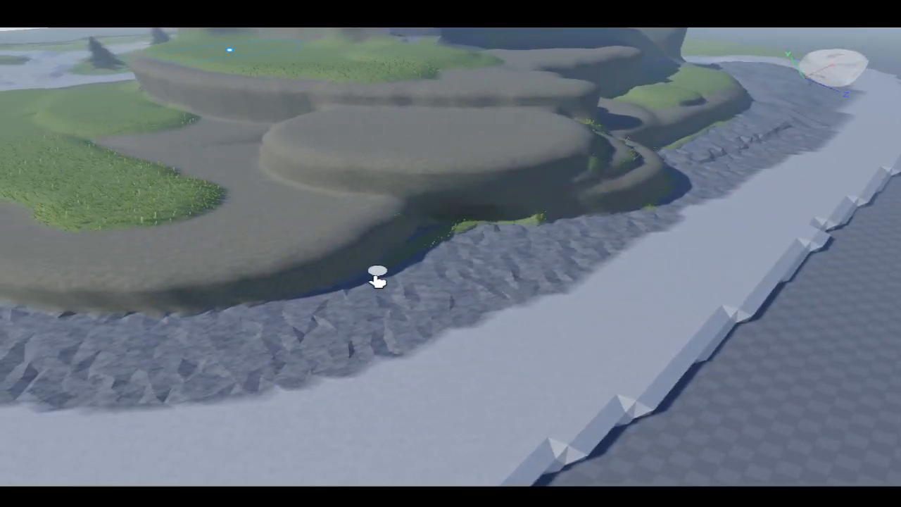
{"action": "left_click_drag", "start_coordinate": [205, 325], "coordinate": [324, 301]}
{"action": "key", "text": "a"}
{"action": "mouse_move", "coordinate": [325, 301]}
{"action": "right_mouse_down"}
{"action": "mouse_move", "coordinate": [304, 295]}
{"action": "mouse_move", "coordinate": [319, 294]}
{"action": "right_mouse_up"}
{"action": "key", "text": "a"}
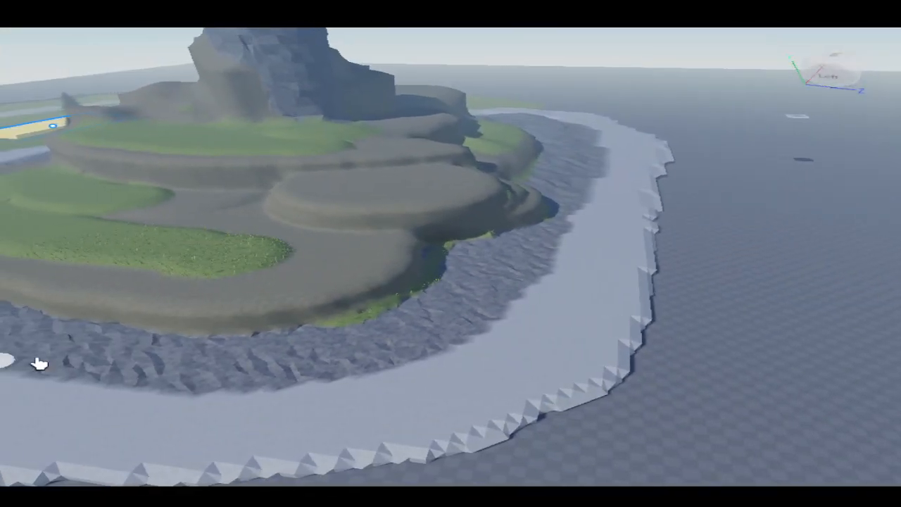
- Paint glacier ice and snow patches over the face and top of the tall rock pillar
{"action": "right_click_drag", "start_coordinate": [207, 331], "coordinate": [133, 271]}
{"action": "key", "text": "w"}
{"action": "mouse_move", "coordinate": [352, 401]}
{"action": "right_mouse_down"}
{"action": "mouse_move", "coordinate": [362, 425]}
{"action": "mouse_move", "coordinate": [345, 397]}
{"action": "right_mouse_up"}
{"action": "key", "text": "s"}
{"action": "key", "text": "a"}
{"action": "left_click_drag", "start_coordinate": [195, 307], "coordinate": [400, 371]}
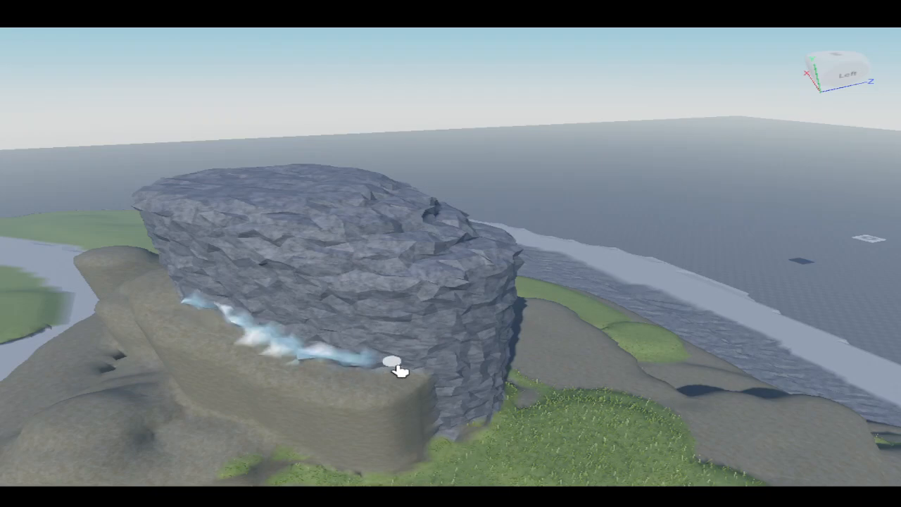
{"action": "mouse_move", "coordinate": [255, 324]}
{"action": "left_mouse_down"}
{"action": "mouse_move", "coordinate": [335, 360]}
{"action": "mouse_move", "coordinate": [374, 346]}
{"action": "mouse_move", "coordinate": [185, 292]}
{"action": "left_mouse_up"}
{"action": "left_click_drag", "start_coordinate": [386, 332], "coordinate": [404, 286]}
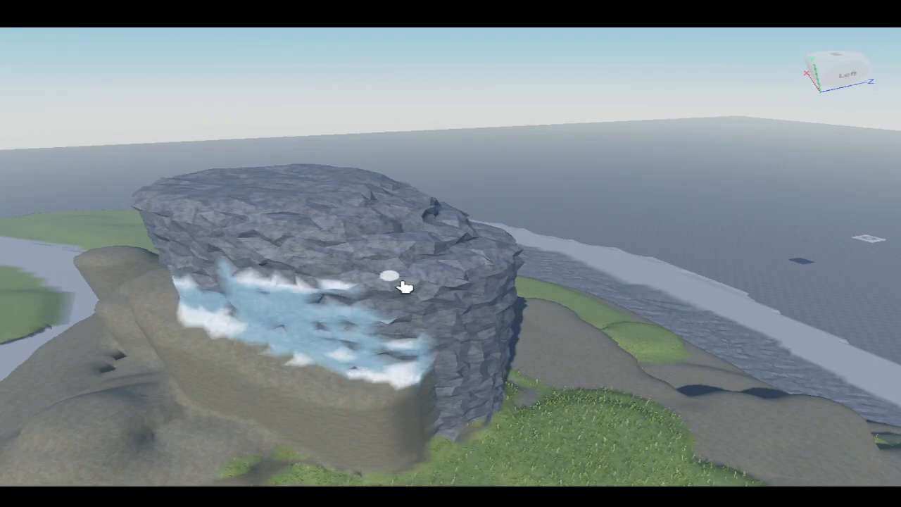
{"action": "mouse_move", "coordinate": [312, 260]}
{"action": "left_mouse_down"}
{"action": "mouse_move", "coordinate": [421, 214]}
{"action": "mouse_move", "coordinate": [306, 176]}
{"action": "left_mouse_up"}
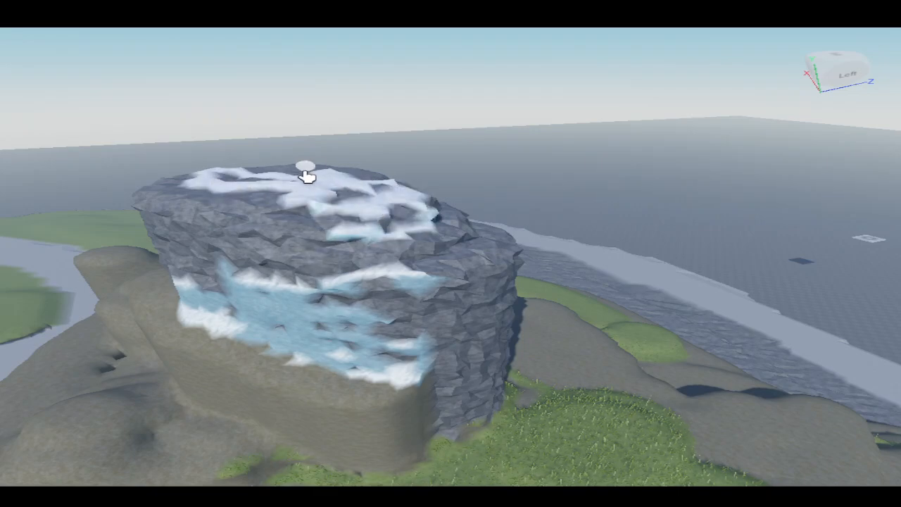
{"action": "right_click_drag", "start_coordinate": [463, 255], "coordinate": [21, 274]}
- Inspect the waterfall and stream flowing around the base of the rock pillar
{"action": "key", "text": "w"}
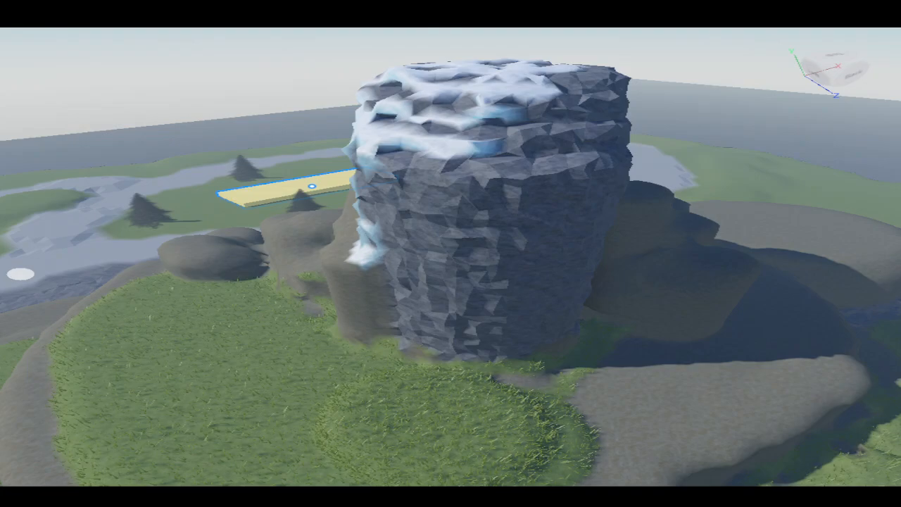
{"action": "scroll", "coordinate": [373, 397], "scroll_direction": "up", "scroll_amount": 3}
{"action": "right_click_drag", "start_coordinate": [373, 397], "coordinate": [385, 265]}
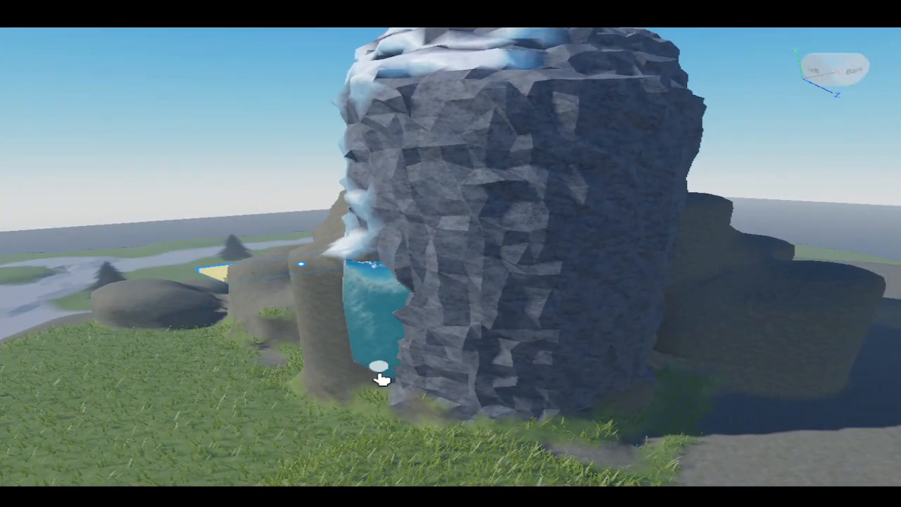
{"action": "right_click_drag", "start_coordinate": [572, 445], "coordinate": [279, 261]}
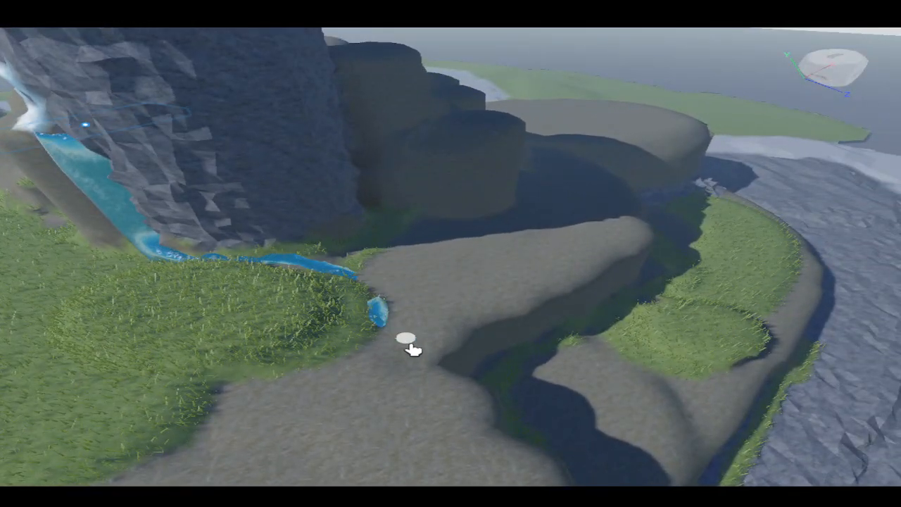
{"action": "right_click_drag", "start_coordinate": [480, 376], "coordinate": [349, 266]}
{"action": "key", "text": "d"}
{"action": "key", "text": "w"}
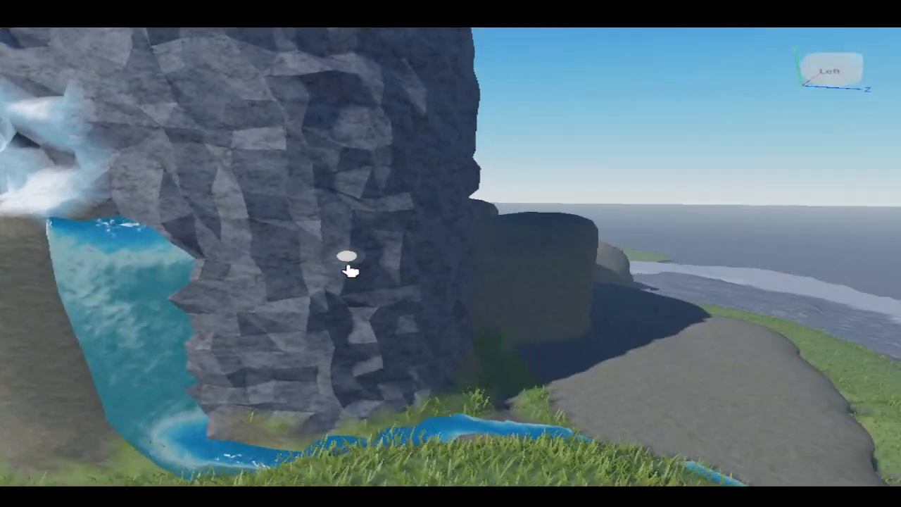
{"action": "key", "text": "a"}
{"action": "right_click_drag", "start_coordinate": [166, 273], "coordinate": [367, 357]}
{"action": "scroll", "coordinate": [366, 357], "scroll_direction": "down", "scroll_amount": 12}
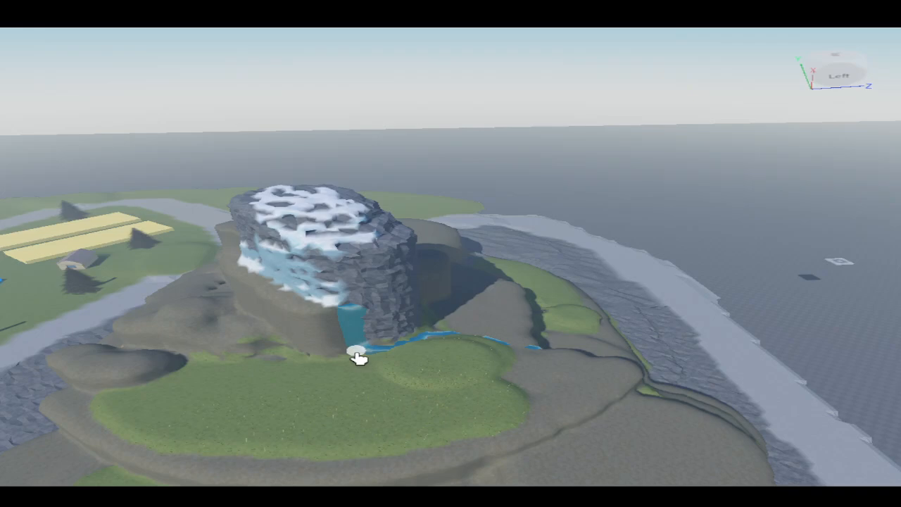
{"action": "right_click_drag", "start_coordinate": [359, 358], "coordinate": [357, 357]}
- Place a tree on the upper grass terrace beside the rock pillar and position a second tree next to it
{"action": "scroll", "coordinate": [358, 357], "scroll_direction": "down", "scroll_amount": 2}
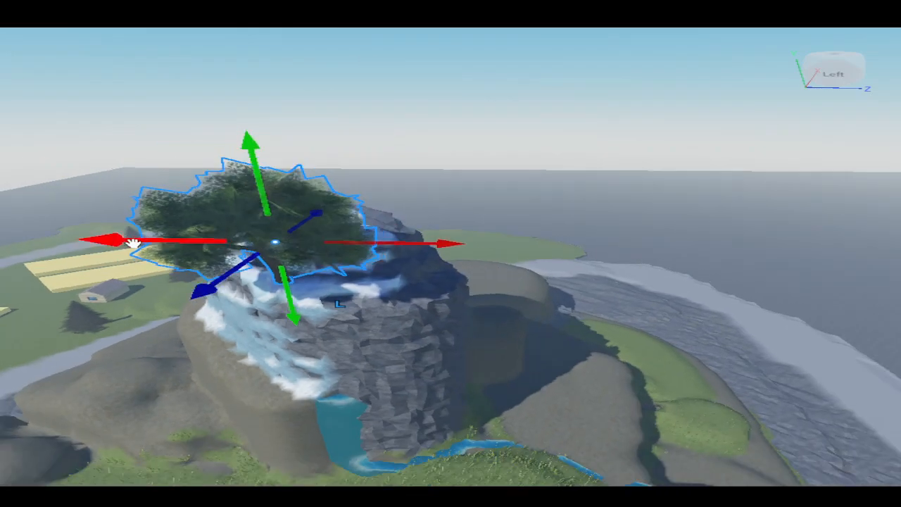
{"action": "scroll", "coordinate": [133, 243], "scroll_direction": "down", "scroll_amount": 3}
{"action": "scroll", "coordinate": [442, 151], "scroll_direction": "down", "scroll_amount": 3}
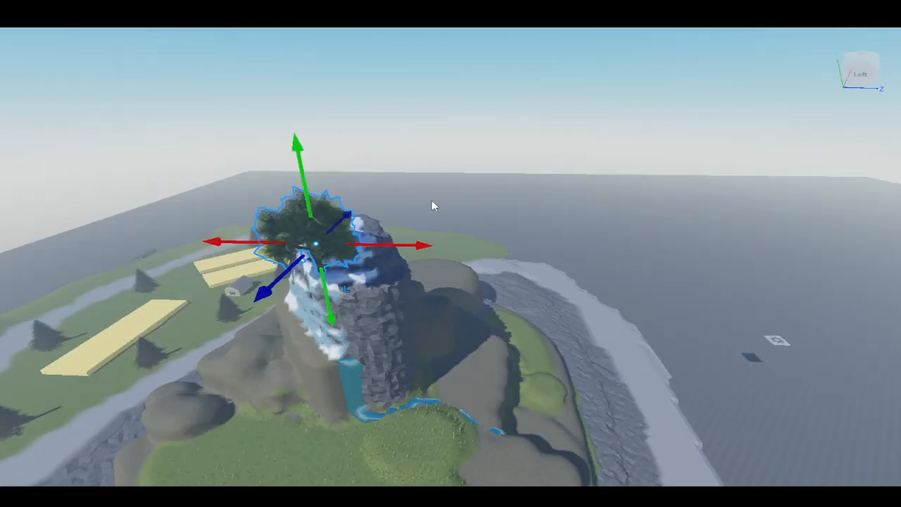
{"action": "right_click_drag", "start_coordinate": [432, 201], "coordinate": [467, 174]}
{"action": "left_click_drag", "start_coordinate": [488, 174], "coordinate": [384, 312]}
{"action": "scroll", "coordinate": [384, 312], "scroll_direction": "up", "scroll_amount": 5}
{"action": "right_click_drag", "start_coordinate": [384, 312], "coordinate": [519, 257]}
{"action": "left_click_drag", "start_coordinate": [510, 275], "coordinate": [512, 246]}
{"action": "right_click_drag", "start_coordinate": [512, 246], "coordinate": [551, 257]}
{"action": "scroll", "coordinate": [411, 139], "scroll_direction": "up", "scroll_amount": 3}
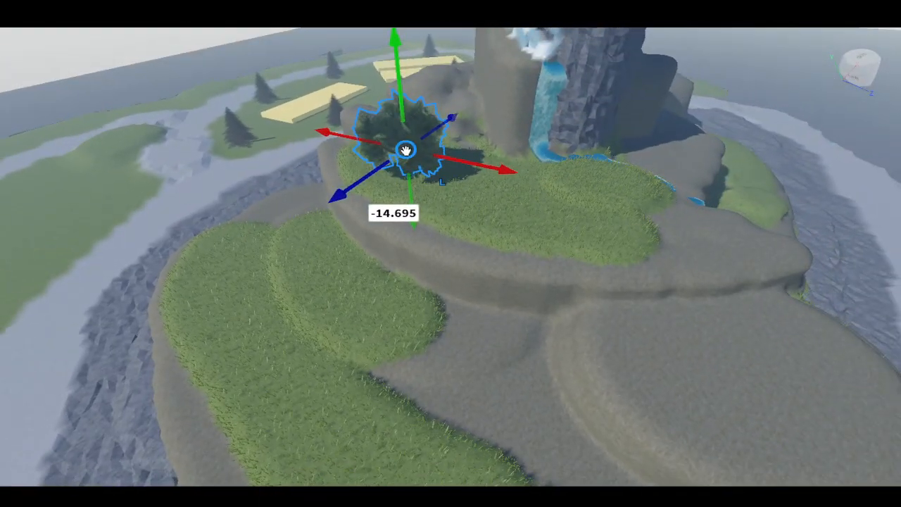
{"action": "left_click_drag", "start_coordinate": [404, 148], "coordinate": [581, 167]}
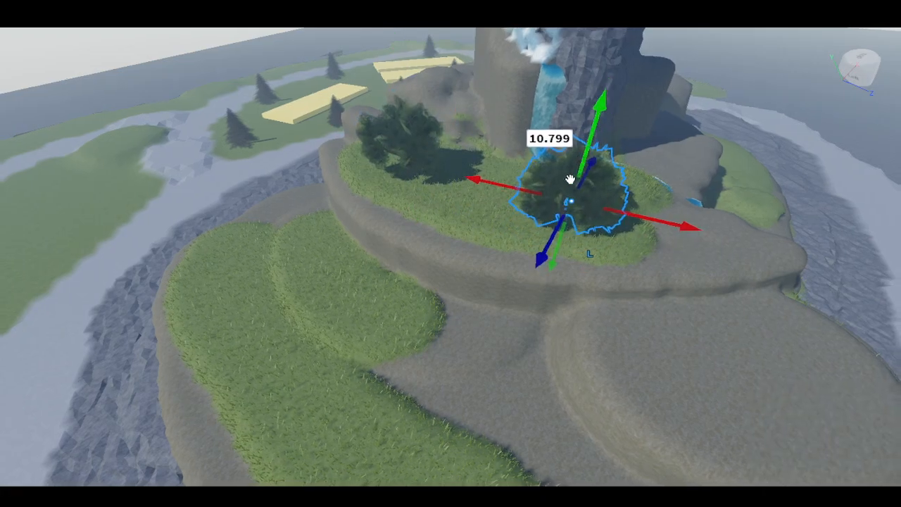
{"action": "right_click_drag", "start_coordinate": [569, 181], "coordinate": [565, 191]}
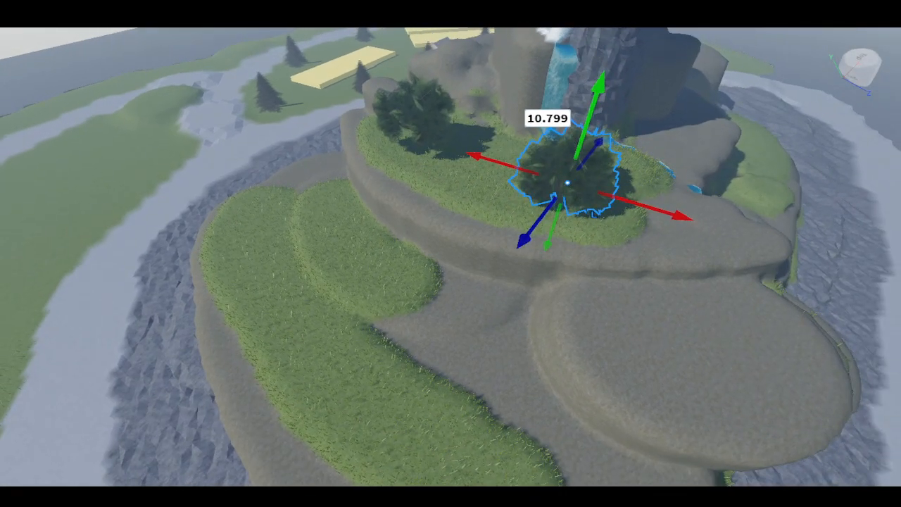
- Move a tree onto the grass at the edge of the lower terrace
{"action": "left_click_drag", "start_coordinate": [571, 181], "coordinate": [241, 241]}
{"action": "left_click_drag", "start_coordinate": [225, 207], "coordinate": [201, 195]}
{"action": "right_click_drag", "start_coordinate": [203, 195], "coordinate": [284, 186]}
{"action": "key", "text": "s"}
{"action": "key", "text": "d"}
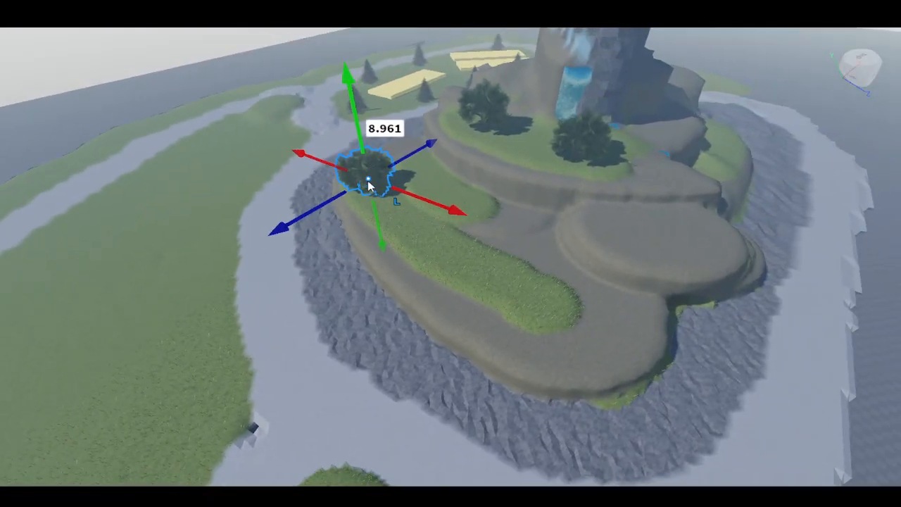
- Duplicate the tree and place the copy on the small grass patch of the lower mound
{"action": "key", "text": "ctrl+d"}
{"action": "left_click_drag", "start_coordinate": [369, 179], "coordinate": [504, 278]}
{"action": "key", "text": "a"}
{"action": "right_click_drag", "start_coordinate": [503, 278], "coordinate": [409, 231]}
{"action": "key", "text": "w"}
{"action": "key", "text": "d"}
{"action": "key", "text": "s"}
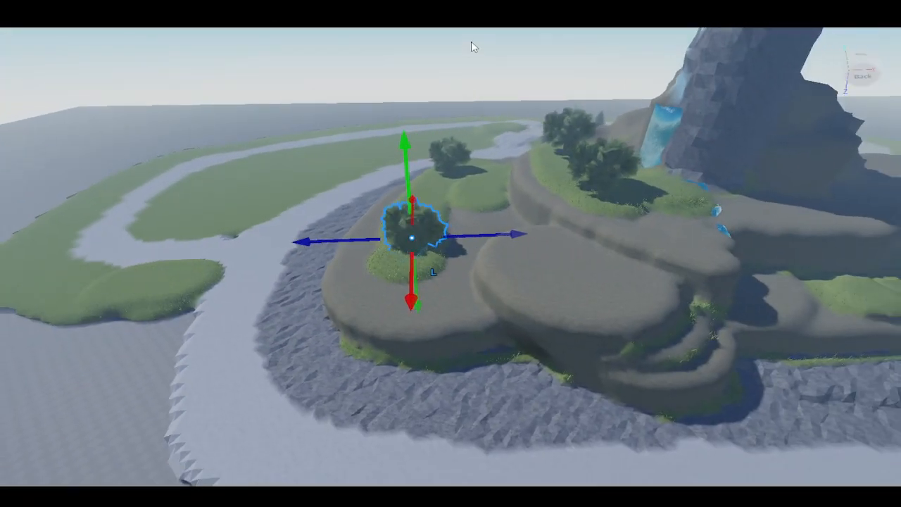
- Duplicate the tree again and place the copy on the grass strip below the cliff
{"action": "key", "text": "ctrl+d"}
{"action": "left_click_drag", "start_coordinate": [412, 241], "coordinate": [413, 240]}
{"action": "right_click_drag", "start_coordinate": [413, 240], "coordinate": [469, 197]}
{"action": "left_click_drag", "start_coordinate": [413, 240], "coordinate": [559, 137]}
{"action": "key", "text": "w"}
{"action": "right_click_drag", "start_coordinate": [559, 137], "coordinate": [559, 139]}
{"action": "key", "text": "w"}
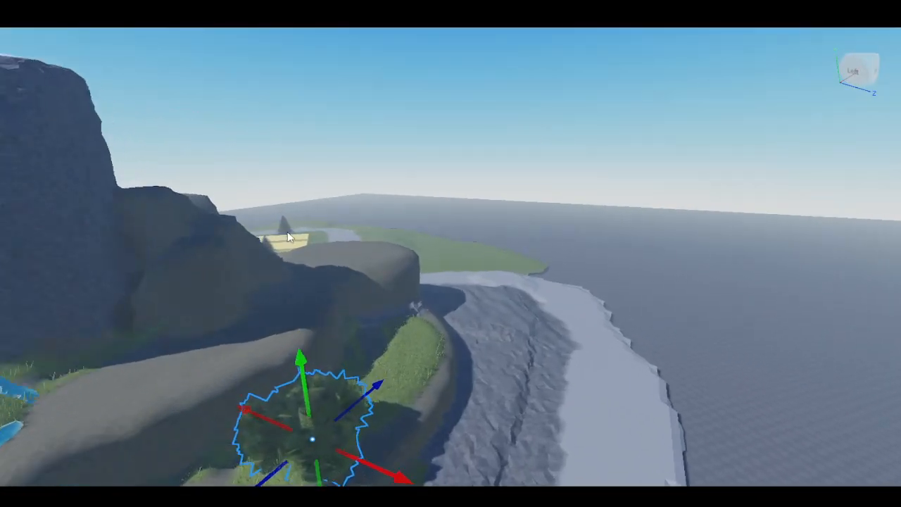
- Duplicate the pine tree beside the house and move the copy onto the flat round mound by the rock formation
{"action": "right_click_drag", "start_coordinate": [419, 275], "coordinate": [527, 197]}
{"action": "key", "text": "s"}
{"action": "key", "text": "w"}
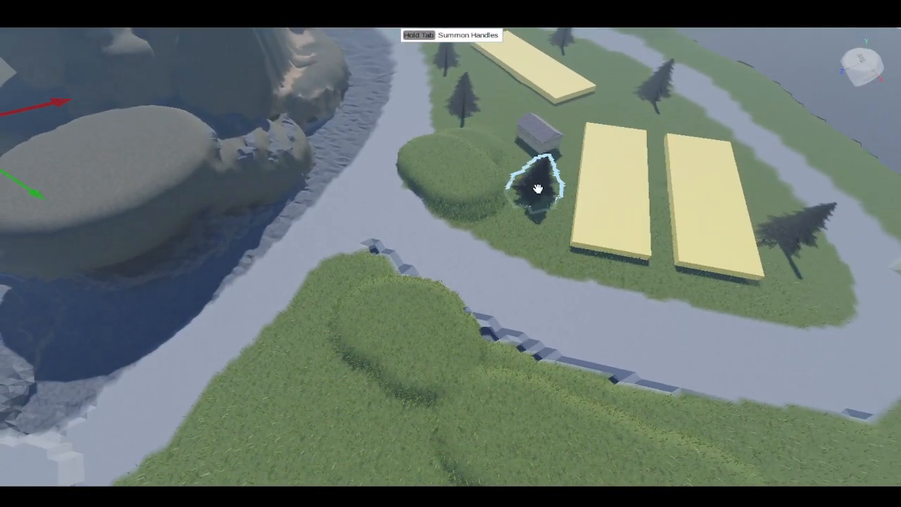
{"action": "left_click", "coordinate": [539, 188]}
{"action": "key", "text": "ctrl+d"}
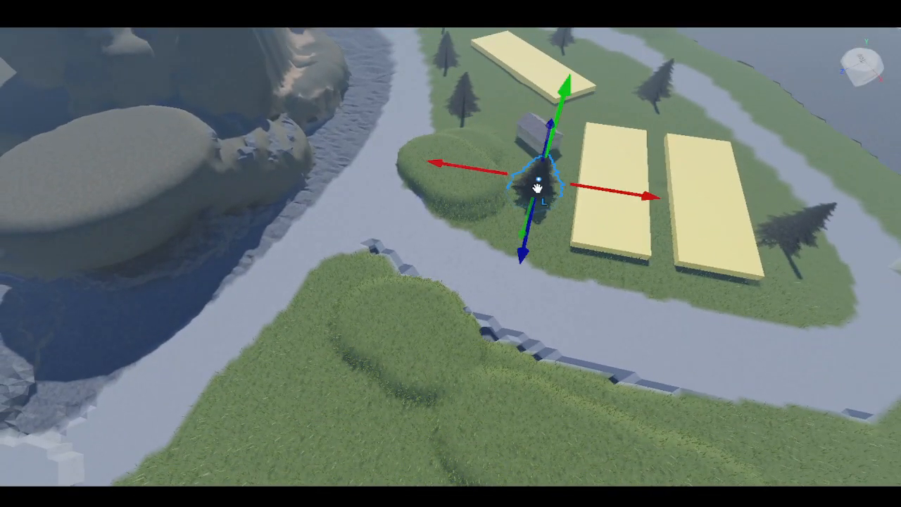
{"action": "left_click_drag", "start_coordinate": [538, 185], "coordinate": [421, 151]}
{"action": "right_click_drag", "start_coordinate": [538, 184], "coordinate": [420, 151]}
{"action": "left_click_drag", "start_coordinate": [421, 151], "coordinate": [418, 116]}
{"action": "key", "text": "w"}
{"action": "right_click_drag", "start_coordinate": [418, 116], "coordinate": [416, 146]}
{"action": "key", "text": "d"}
{"action": "key", "text": "s"}
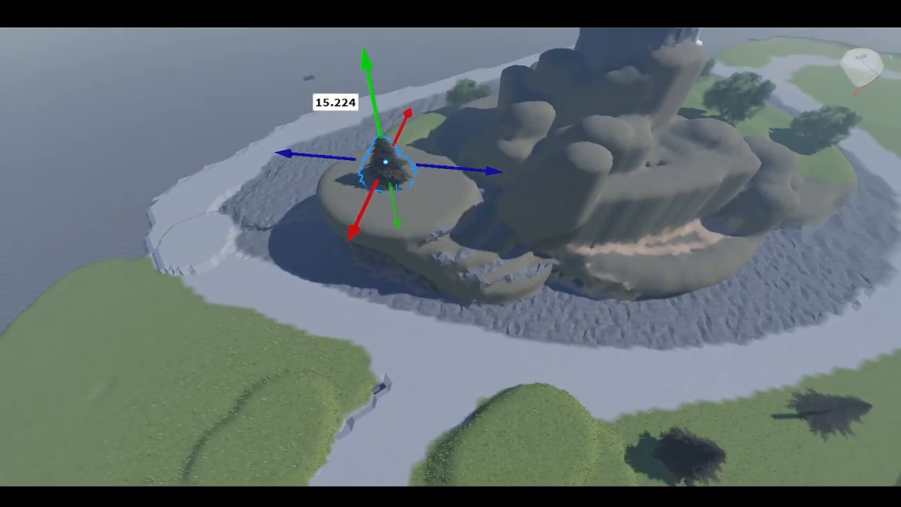
{"action": "left_click_drag", "start_coordinate": [385, 162], "coordinate": [630, 173]}
- Move a leafy tree from the farm field onto the grassy hill across the path near the shore
{"action": "left_click_drag", "start_coordinate": [655, 139], "coordinate": [664, 112]}
{"action": "left_click", "coordinate": [642, 120]}
{"action": "right_click_drag", "start_coordinate": [642, 120], "coordinate": [642, 120]}
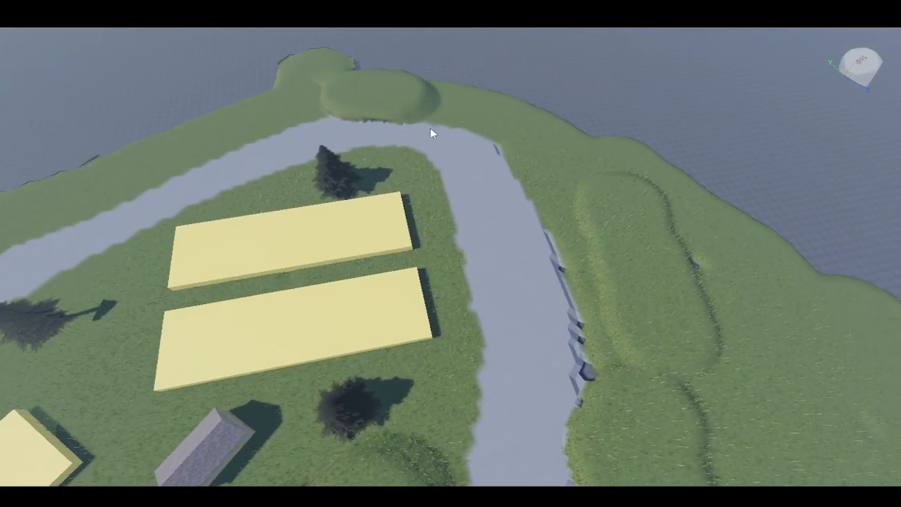
{"action": "left_click", "coordinate": [330, 178]}
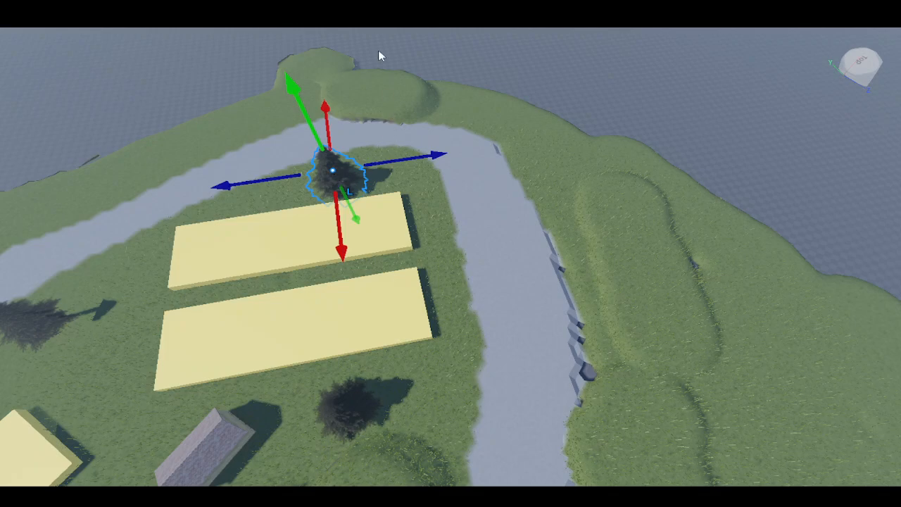
{"action": "left_click_drag", "start_coordinate": [334, 170], "coordinate": [512, 117]}
{"action": "left_click_drag", "start_coordinate": [519, 49], "coordinate": [516, 69]}
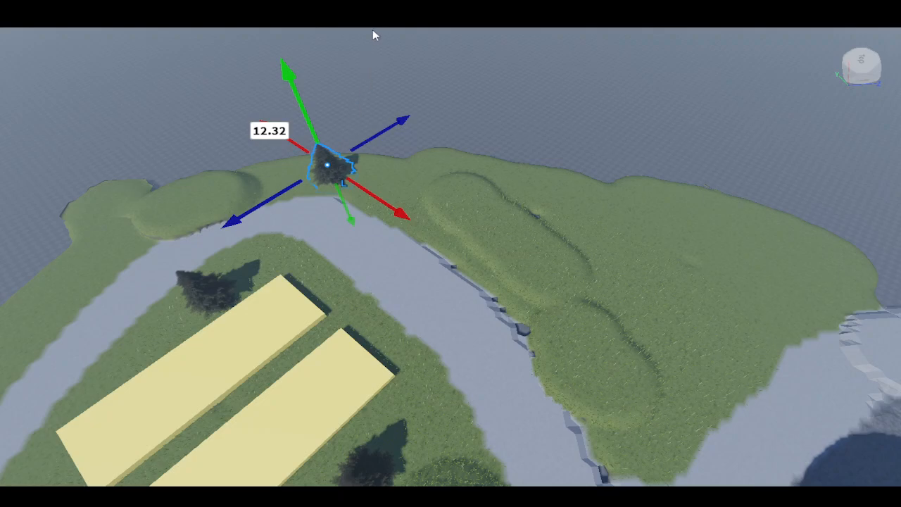
- Duplicate trees and spread the copies across the grassy peninsula beyond the path
{"action": "key", "text": "ctrl+d"}
{"action": "left_click_drag", "start_coordinate": [329, 166], "coordinate": [465, 187]}
{"action": "scroll", "coordinate": [464, 188], "scroll_direction": "up", "scroll_amount": 3}
{"action": "right_click_drag", "start_coordinate": [486, 226], "coordinate": [484, 261]}
{"action": "scroll", "coordinate": [480, 310], "scroll_direction": "down", "scroll_amount": 1}
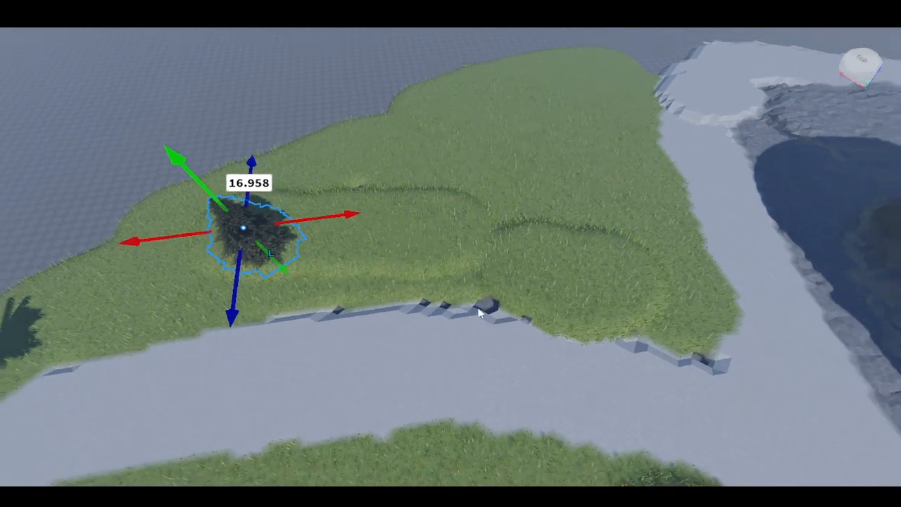
{"action": "scroll", "coordinate": [481, 312], "scroll_direction": "up", "scroll_amount": 3}
{"action": "right_click_drag", "start_coordinate": [481, 312], "coordinate": [505, 303]}
{"action": "scroll", "coordinate": [505, 303], "scroll_direction": "down", "scroll_amount": 2}
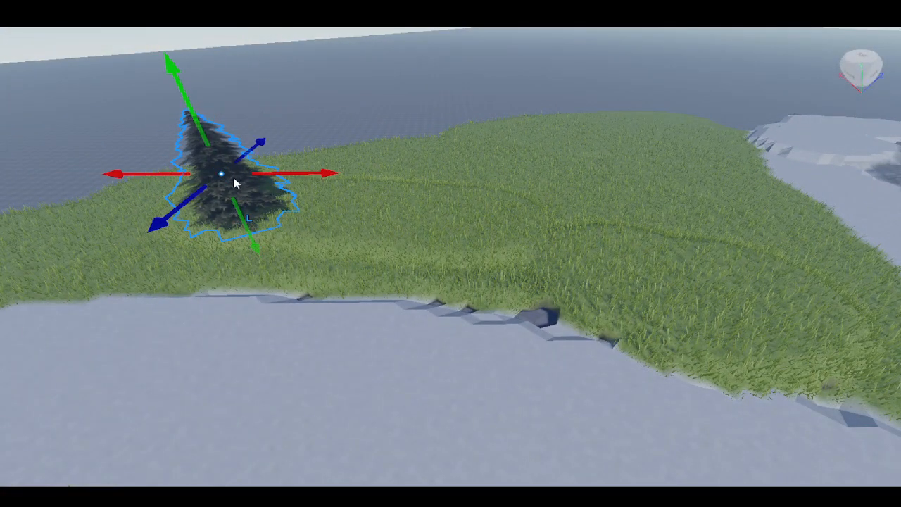
{"action": "left_click_drag", "start_coordinate": [229, 175], "coordinate": [649, 189]}
{"action": "right_click_drag", "start_coordinate": [650, 190], "coordinate": [650, 195]}
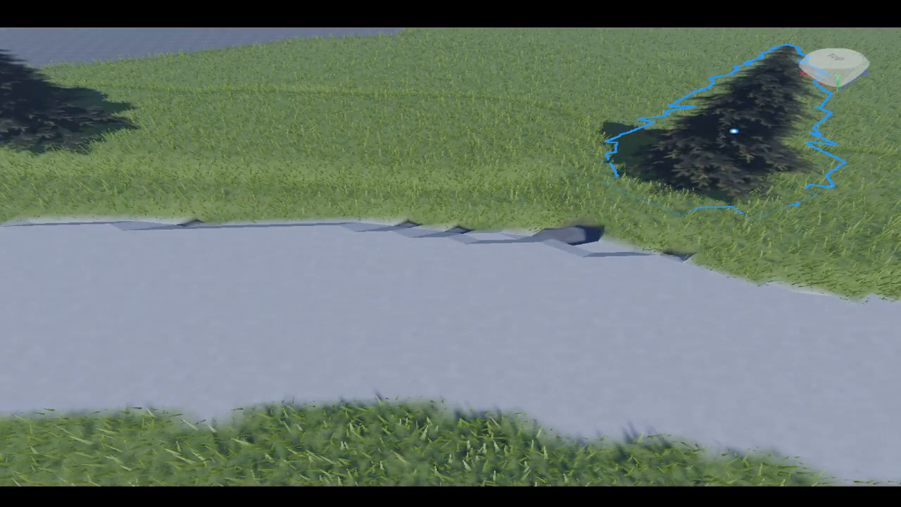
- Paint water along the blocky seam between the grass edge and the path
{"action": "scroll", "coordinate": [285, 235], "scroll_direction": "up", "scroll_amount": 3}
{"action": "mouse_move", "coordinate": [131, 226]}
{"action": "left_mouse_down"}
{"action": "mouse_move", "coordinate": [759, 250]}
{"action": "mouse_move", "coordinate": [678, 233]}
{"action": "mouse_move", "coordinate": [774, 238]}
{"action": "mouse_move", "coordinate": [533, 233]}
{"action": "mouse_move", "coordinate": [179, 205]}
{"action": "mouse_move", "coordinate": [70, 213]}
{"action": "mouse_move", "coordinate": [85, 227]}
{"action": "mouse_move", "coordinate": [758, 262]}
{"action": "left_mouse_up"}
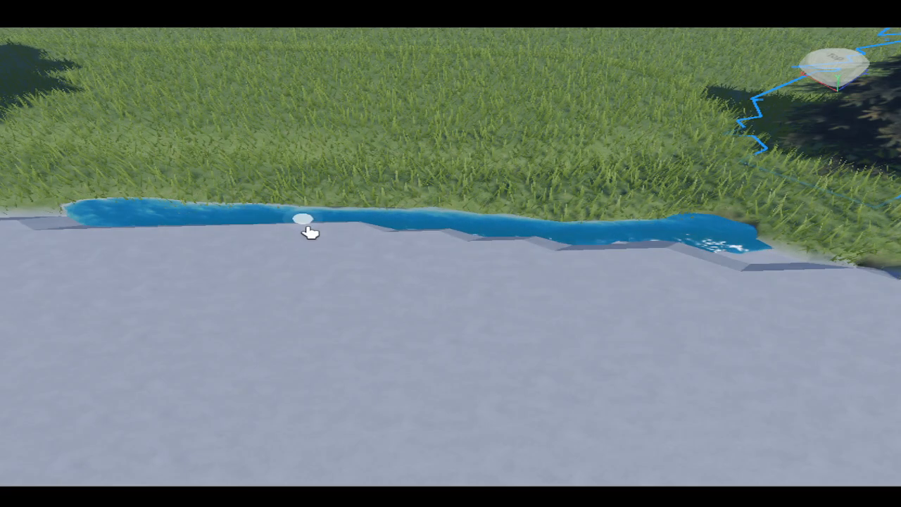
{"action": "right_click_drag", "start_coordinate": [759, 263], "coordinate": [762, 263]}
{"action": "mouse_move", "coordinate": [530, 280]}
{"action": "left_mouse_down"}
{"action": "mouse_move", "coordinate": [441, 294]}
{"action": "mouse_move", "coordinate": [486, 289]}
{"action": "mouse_move", "coordinate": [324, 286]}
{"action": "left_mouse_up"}
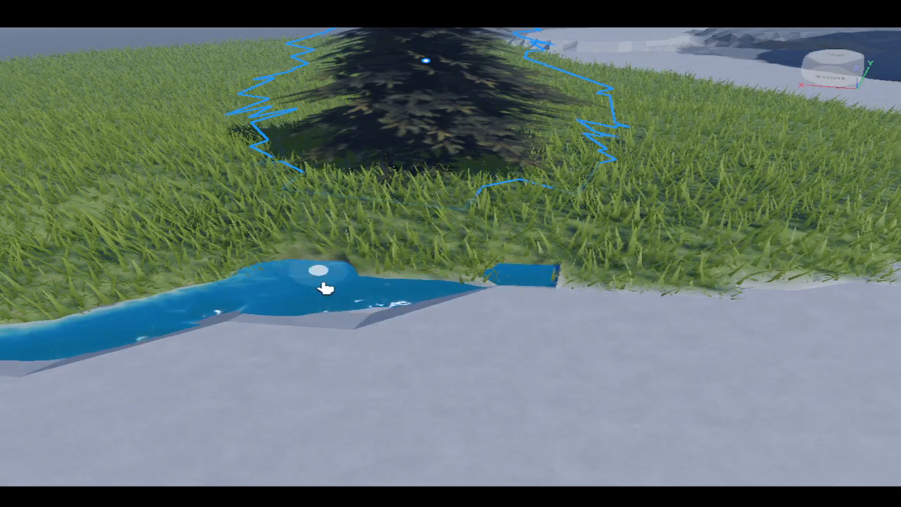
{"action": "right_click_drag", "start_coordinate": [324, 286], "coordinate": [345, 306]}
{"action": "key", "text": "w"}
{"action": "key", "text": "s"}
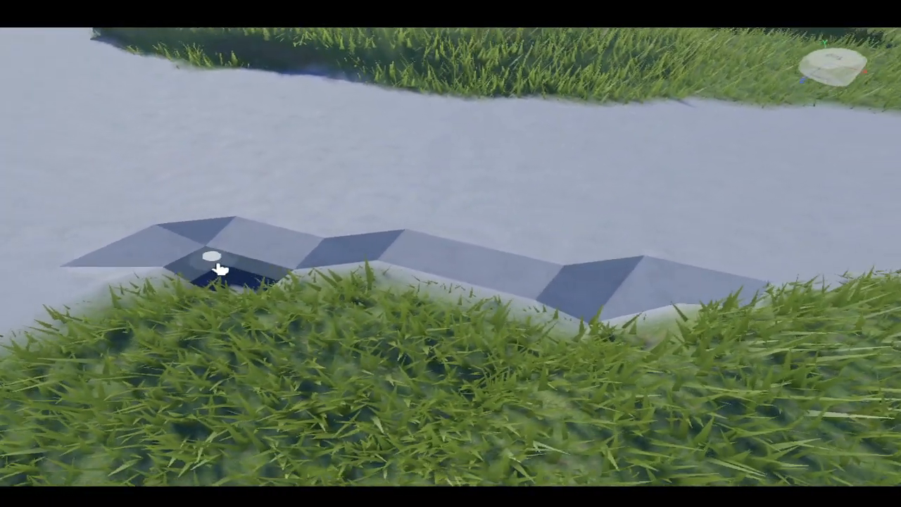
{"action": "mouse_move", "coordinate": [219, 268]}
{"action": "left_mouse_down"}
{"action": "mouse_move", "coordinate": [686, 317]}
{"action": "mouse_move", "coordinate": [236, 254]}
{"action": "mouse_move", "coordinate": [596, 289]}
{"action": "mouse_move", "coordinate": [619, 296]}
{"action": "mouse_move", "coordinate": [157, 244]}
{"action": "left_mouse_up"}
{"action": "right_click_drag", "start_coordinate": [338, 312], "coordinate": [326, 264]}
{"action": "key", "text": "s"}
{"action": "key", "text": "s"}
{"action": "key", "text": "d"}
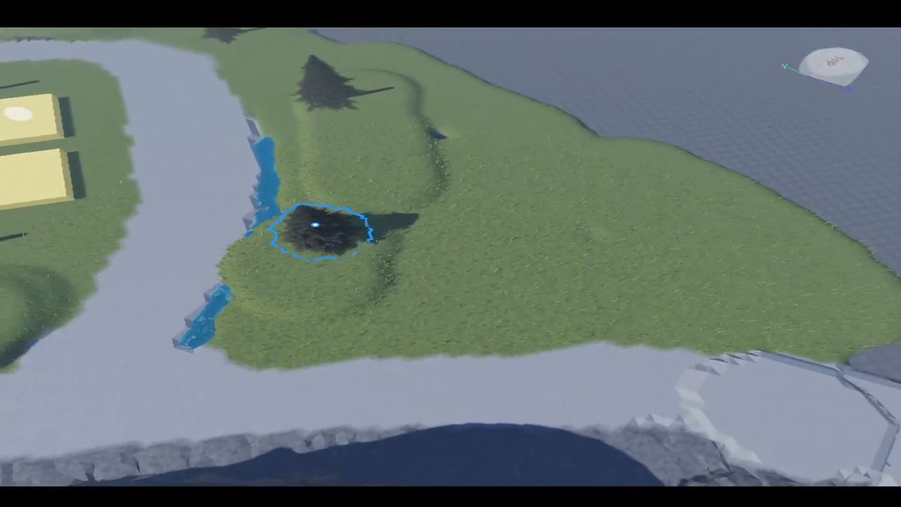
- Move the pine tree off the round mound onto the open grass in the middle of the peninsula
{"action": "key", "text": "s"}
{"action": "key", "text": "ctrl+2"}
{"action": "right_click_drag", "start_coordinate": [580, 267], "coordinate": [443, 237]}
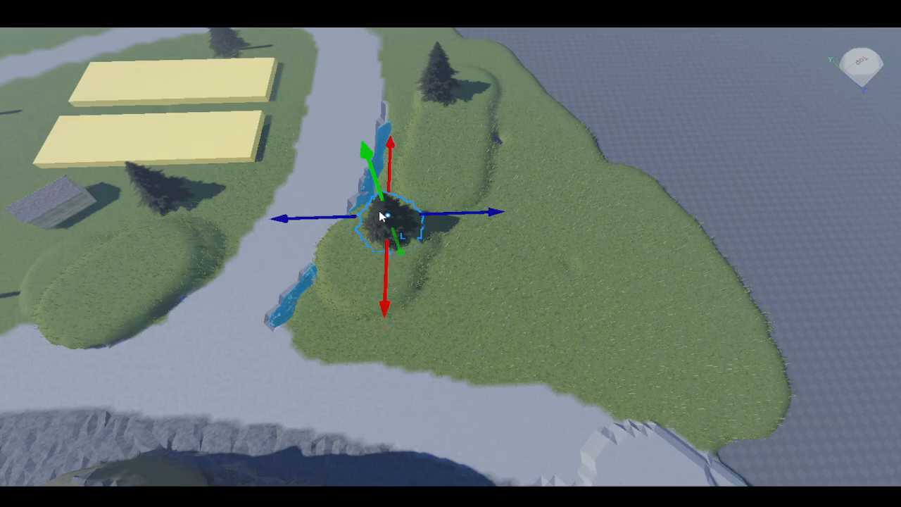
{"action": "left_click_drag", "start_coordinate": [386, 213], "coordinate": [507, 328]}
{"action": "right_click_drag", "start_coordinate": [507, 330], "coordinate": [486, 325]}
{"action": "scroll", "coordinate": [482, 334], "scroll_direction": "up", "scroll_amount": 5}
{"action": "left_click_drag", "start_coordinate": [455, 257], "coordinate": [454, 206]}
{"action": "right_click_drag", "start_coordinate": [454, 206], "coordinate": [472, 266]}
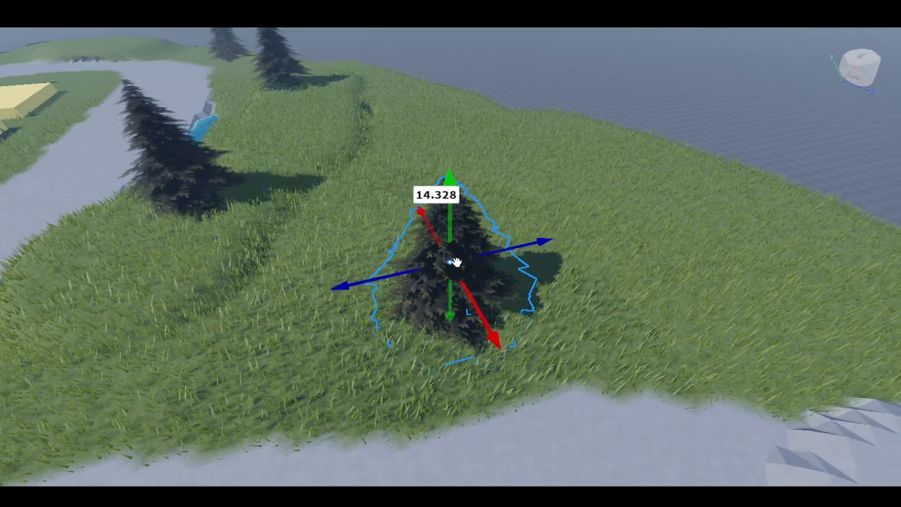
- Duplicate the pine tree twice, placing the copies on the grass near the peninsula's shoreline
{"action": "key", "text": "ctrl+d"}
{"action": "left_click_drag", "start_coordinate": [457, 266], "coordinate": [457, 267]}
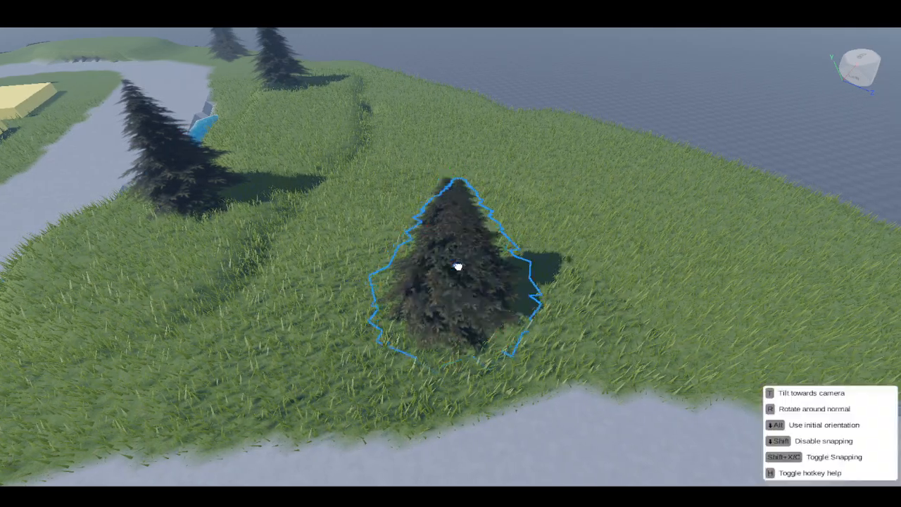
{"action": "right_click_drag", "start_coordinate": [457, 267], "coordinate": [507, 266]}
{"action": "left_click_drag", "start_coordinate": [457, 267], "coordinate": [608, 99]}
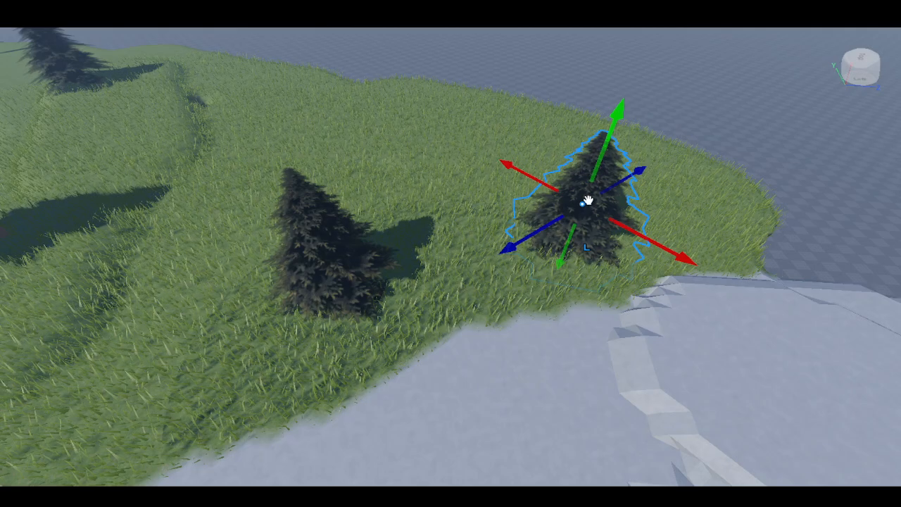
{"action": "key", "text": "ctrl+d"}
{"action": "left_click_drag", "start_coordinate": [587, 201], "coordinate": [504, 121]}
{"action": "left_click_drag", "start_coordinate": [511, 83], "coordinate": [512, 50]}
{"action": "right_click_drag", "start_coordinate": [493, 105], "coordinate": [479, 98]}
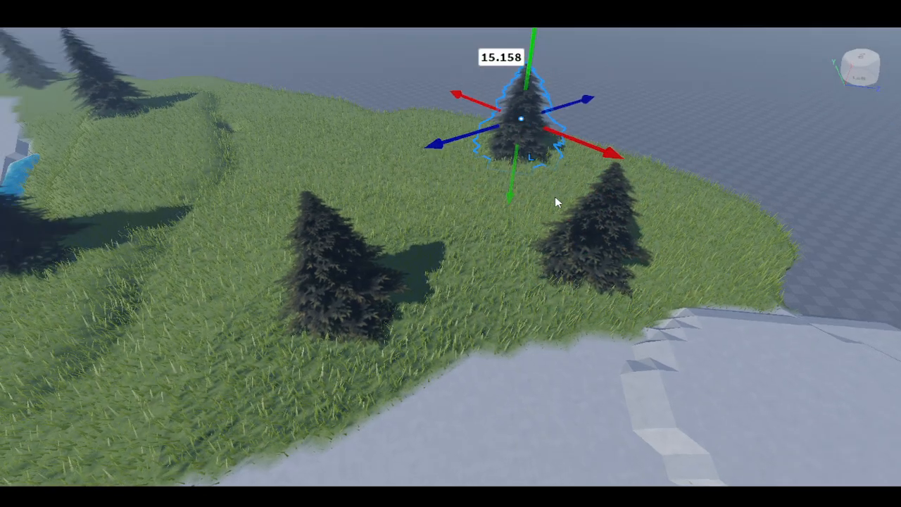
- Duplicate the pine once more and place the copy on the grass toward the back of the peninsula
{"action": "key", "text": "ctrl+d"}
{"action": "left_click_drag", "start_coordinate": [525, 123], "coordinate": [291, 99]}
{"action": "left_click", "coordinate": [284, 81]}
{"action": "left_click", "coordinate": [302, 106]}
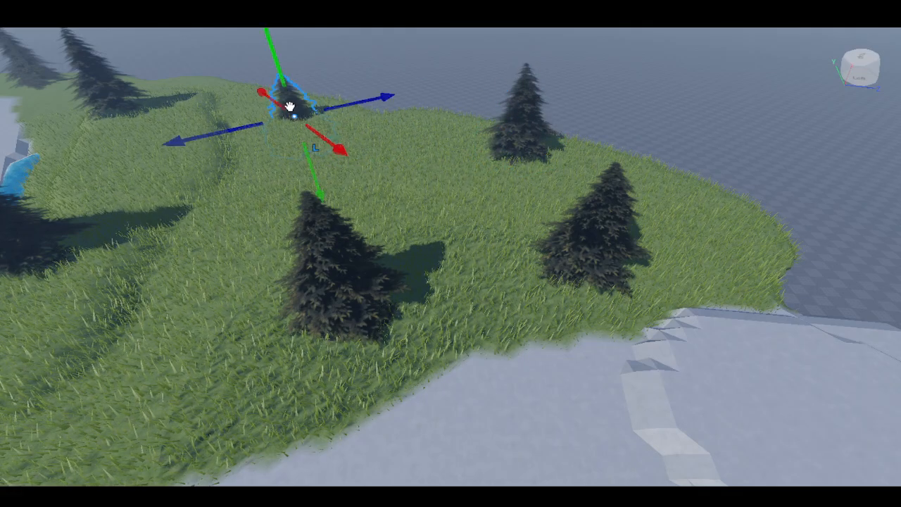
{"action": "left_click_drag", "start_coordinate": [314, 168], "coordinate": [305, 141]}
{"action": "right_click_drag", "start_coordinate": [293, 143], "coordinate": [293, 145]}
- Fly the camera out and around to view the whole finished island from above
{"action": "key", "text": "w"}
{"action": "key", "text": "s"}
{"action": "right_click_drag", "start_coordinate": [460, 189], "coordinate": [496, 177]}
{"action": "key", "text": "w"}
{"action": "key", "text": "s"}
{"action": "right_click_drag", "start_coordinate": [436, 302], "coordinate": [674, 195]}
{"action": "key", "text": "s"}
{"action": "key", "text": "s"}
{"action": "left_click", "coordinate": [731, 107]}
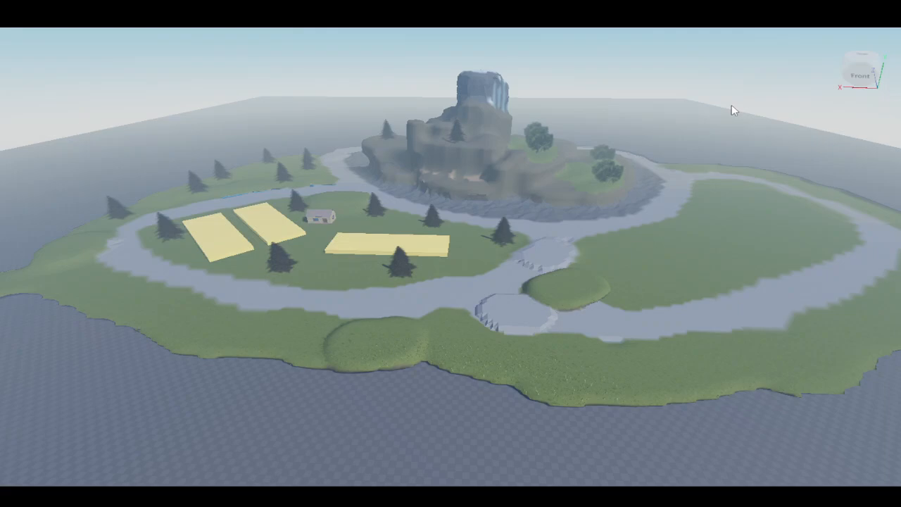
{"action": "scroll", "coordinate": [732, 110], "scroll_direction": "down", "scroll_amount": 3}
{"action": "right_click_drag", "start_coordinate": [717, 177], "coordinate": [716, 168]}
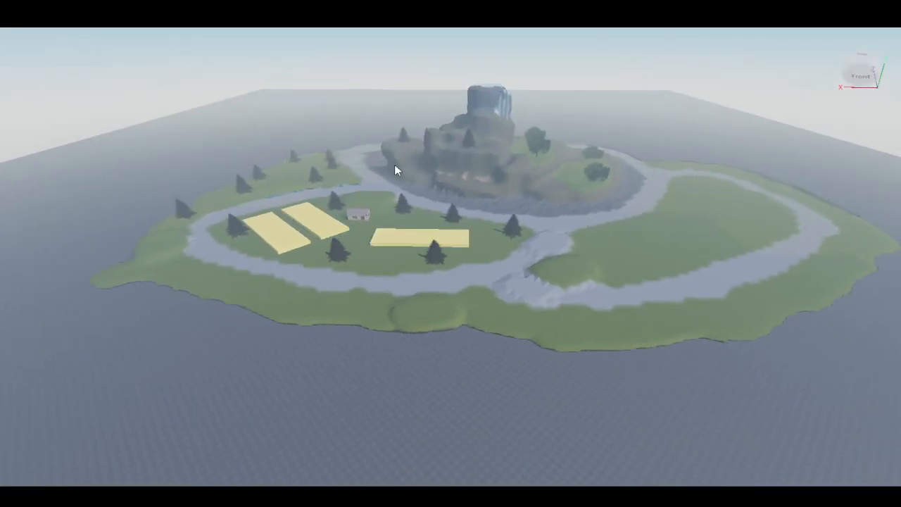
{"action": "right_click_drag", "start_coordinate": [338, 119], "coordinate": [337, 119]}
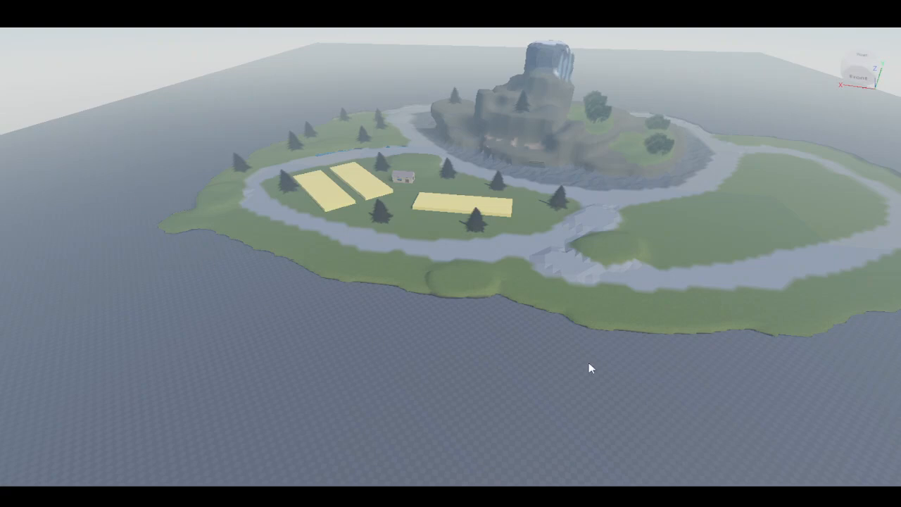
{"action": "right_click_drag", "start_coordinate": [589, 369], "coordinate": [588, 371]}
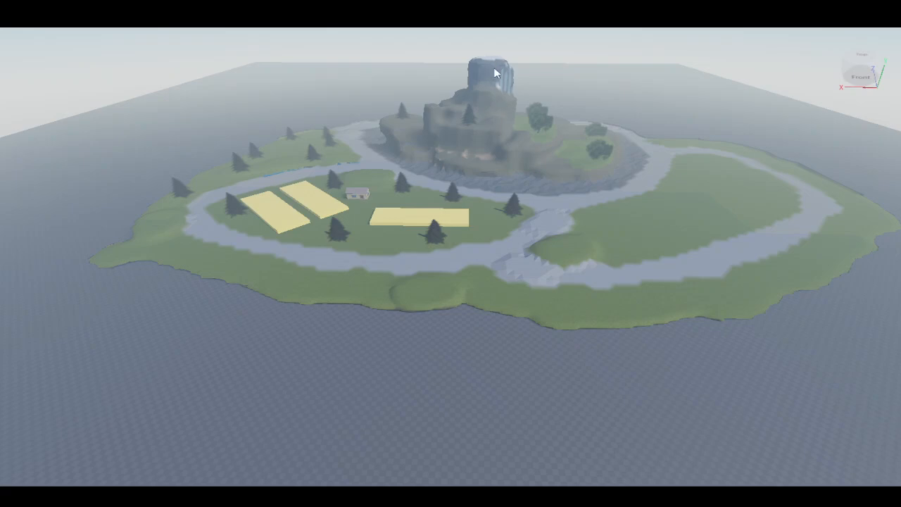
{"action": "right_click_drag", "start_coordinate": [503, 359], "coordinate": [504, 359]}
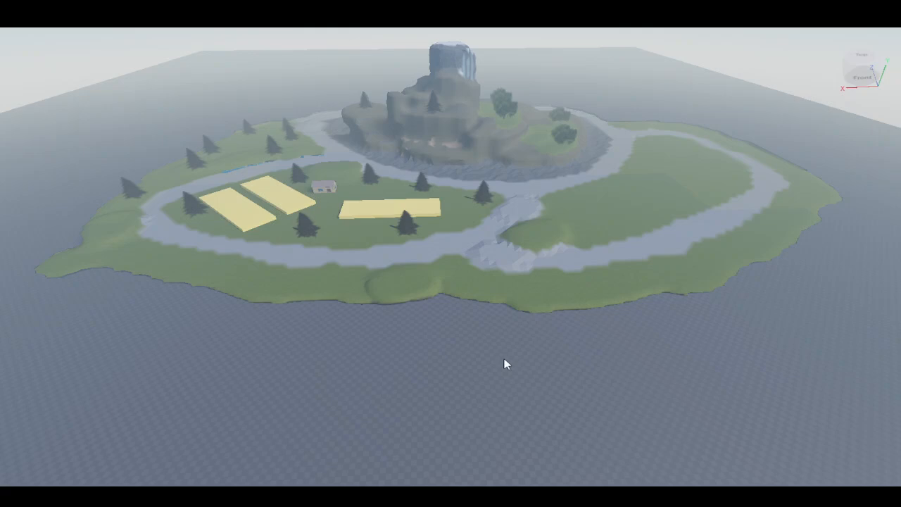
{"action": "right_click_drag", "start_coordinate": [521, 383], "coordinate": [520, 382]}
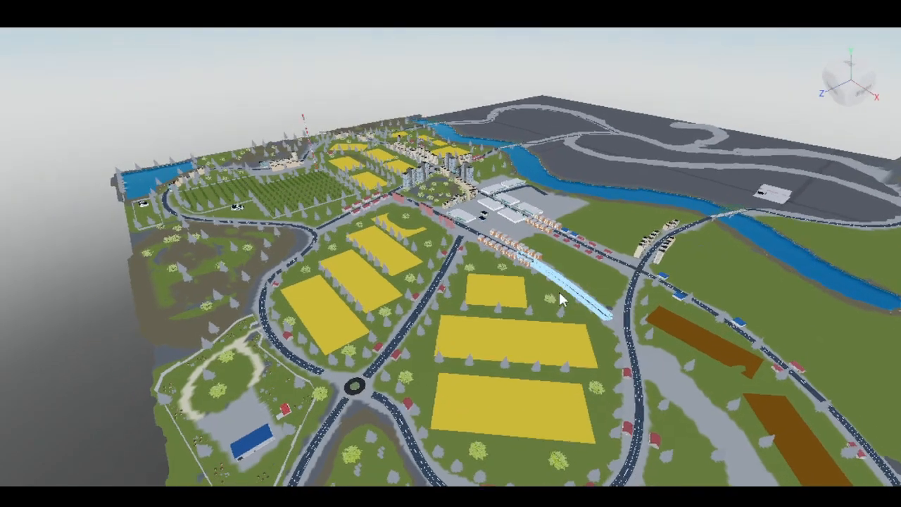
{"action": "mouse_move", "coordinate": [559, 289]}
{"action": "right_mouse_down"}
{"action": "mouse_move", "coordinate": [583, 303]}
{"action": "mouse_move", "coordinate": [569, 299]}
{"action": "right_mouse_up"}
{"action": "scroll", "coordinate": [576, 293], "scroll_direction": "up", "scroll_amount": 2}
{"action": "scroll", "coordinate": [583, 303], "scroll_direction": "down", "scroll_amount": 6}
{"action": "scroll", "coordinate": [223, 122], "scroll_direction": "up", "scroll_amount": 2}
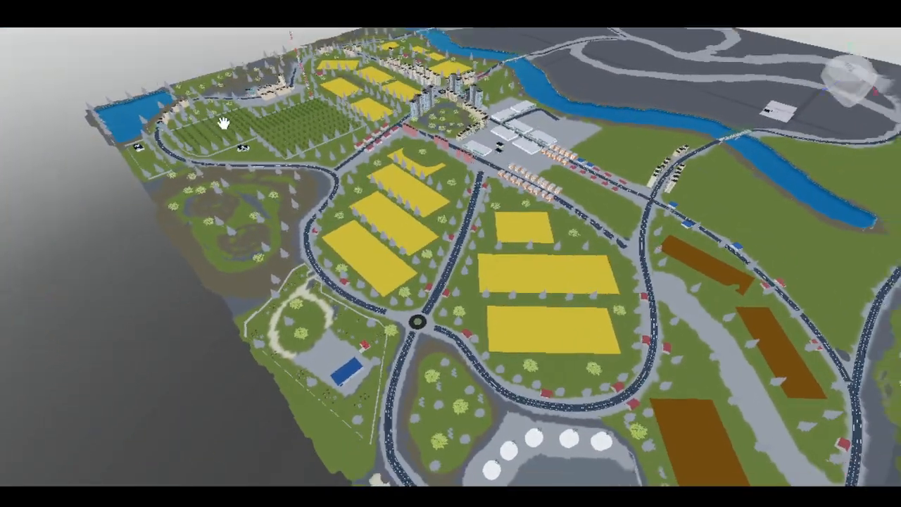
- Explore the large example city map around the roundabout, the storage tanks and the fields
{"action": "right_click_drag", "start_coordinate": [224, 123], "coordinate": [224, 126]}
{"action": "scroll", "coordinate": [272, 303], "scroll_direction": "up", "scroll_amount": 4}
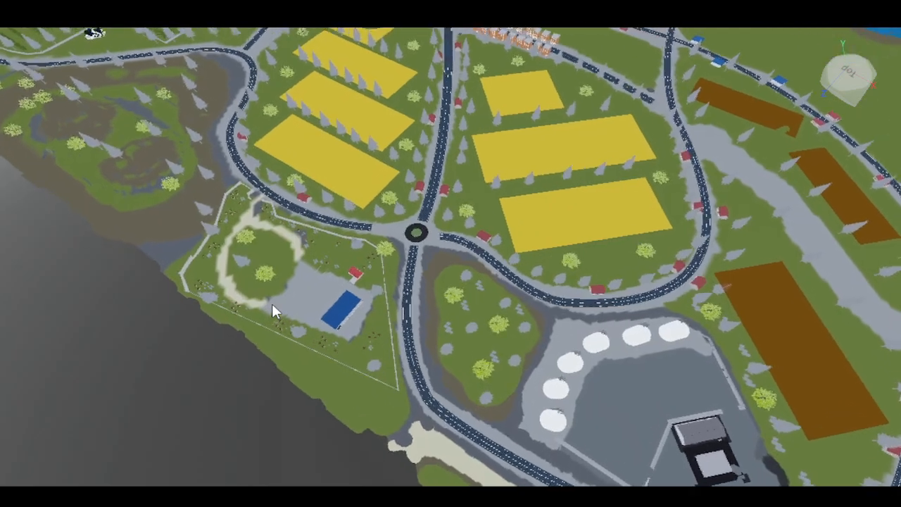
{"action": "scroll", "coordinate": [271, 304], "scroll_direction": "up", "scroll_amount": 6}
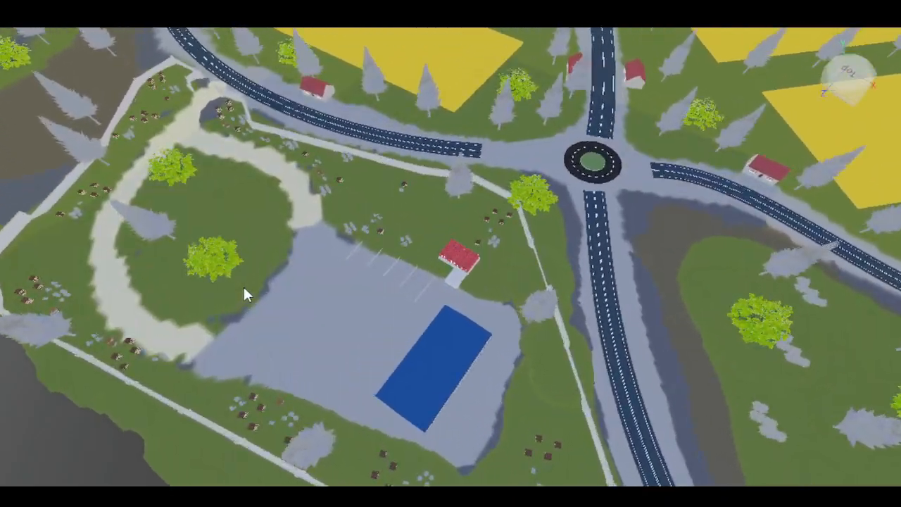
{"action": "scroll", "coordinate": [244, 294], "scroll_direction": "up", "scroll_amount": 5}
{"action": "right_click_drag", "start_coordinate": [246, 294], "coordinate": [245, 274]}
{"action": "scroll", "coordinate": [292, 284], "scroll_direction": "up", "scroll_amount": 8}
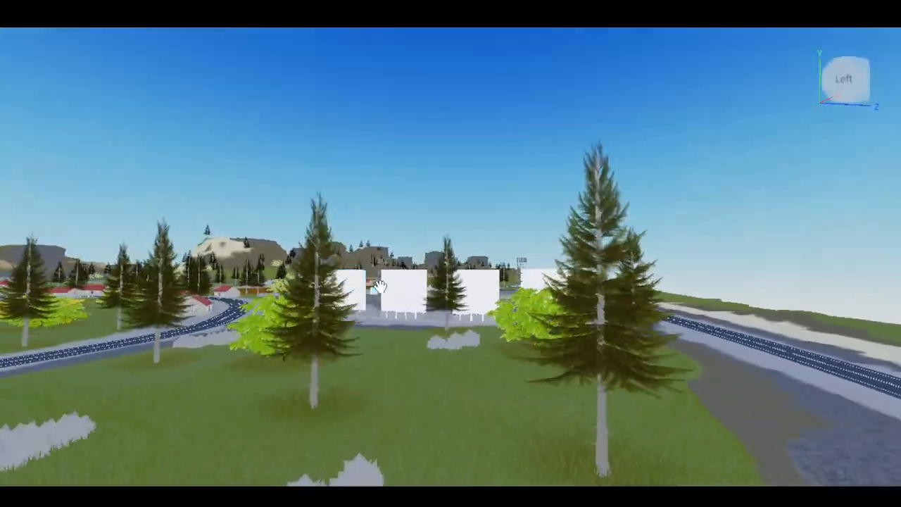
{"action": "scroll", "coordinate": [381, 288], "scroll_direction": "up", "scroll_amount": 8}
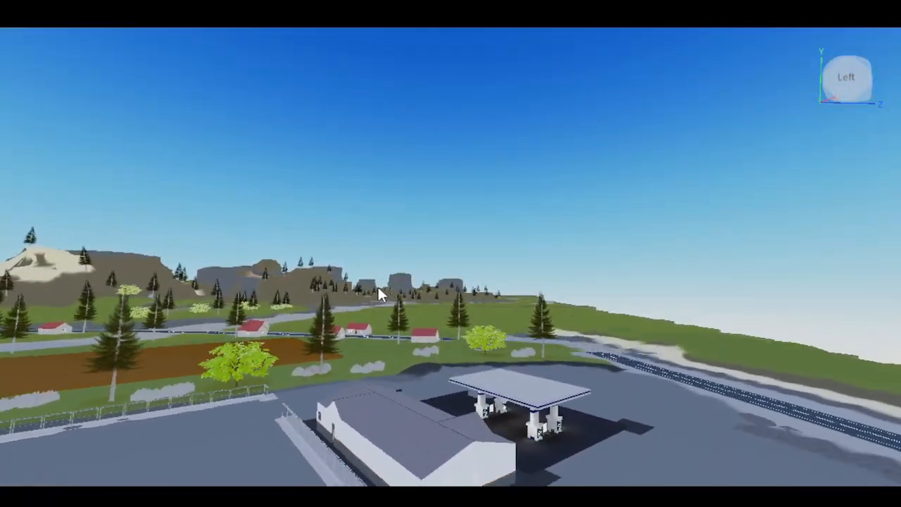
{"action": "right_click_drag", "start_coordinate": [378, 288], "coordinate": [373, 287]}
{"action": "scroll", "coordinate": [352, 290], "scroll_direction": "down", "scroll_amount": 5}
{"action": "right_click_drag", "start_coordinate": [281, 293], "coordinate": [281, 293]}
{"action": "scroll", "coordinate": [300, 282], "scroll_direction": "down", "scroll_amount": 3}
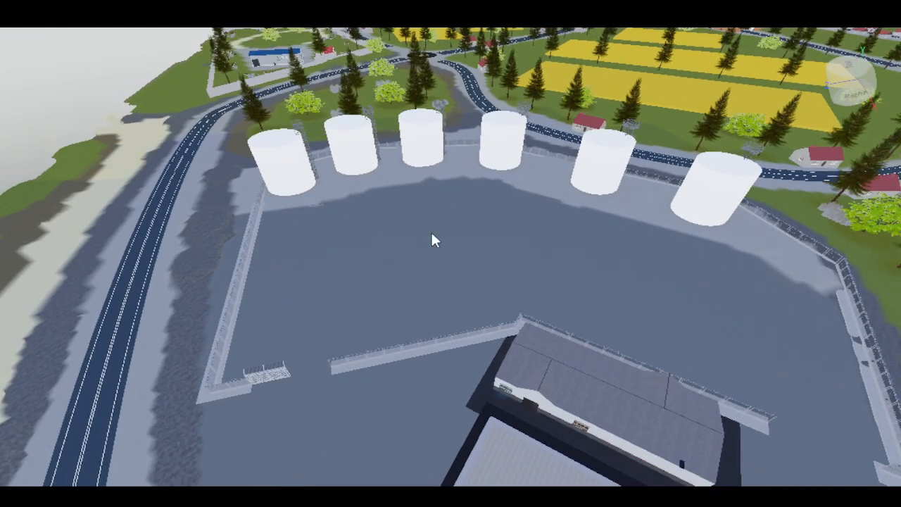
{"action": "right_click_drag", "start_coordinate": [577, 242], "coordinate": [577, 249]}
{"action": "scroll", "coordinate": [575, 247], "scroll_direction": "down", "scroll_amount": 6}
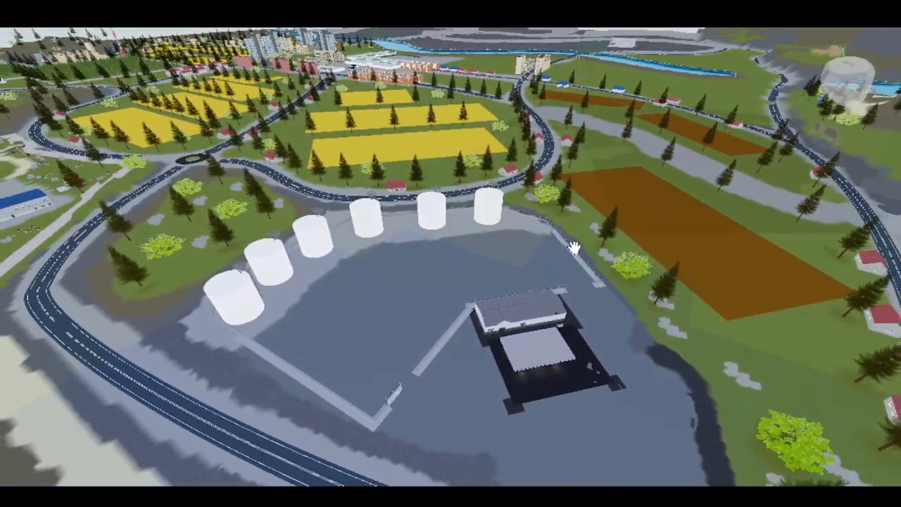
{"action": "scroll", "coordinate": [574, 248], "scroll_direction": "down", "scroll_amount": 3}
{"action": "right_click_drag", "start_coordinate": [423, 253], "coordinate": [425, 255]}
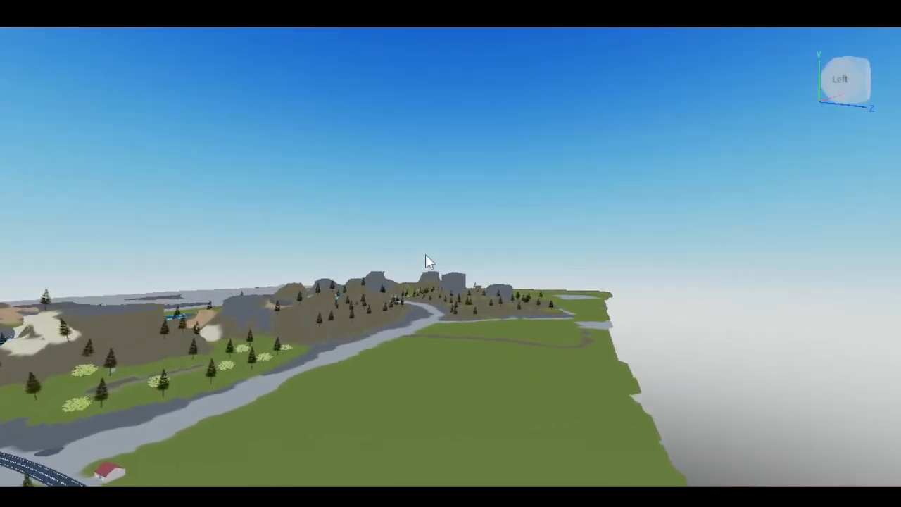
- Fly over the example map's rocky forested hills, river and farm fields to study the terrain layout
{"action": "scroll", "coordinate": [426, 254], "scroll_direction": "up", "scroll_amount": 10}
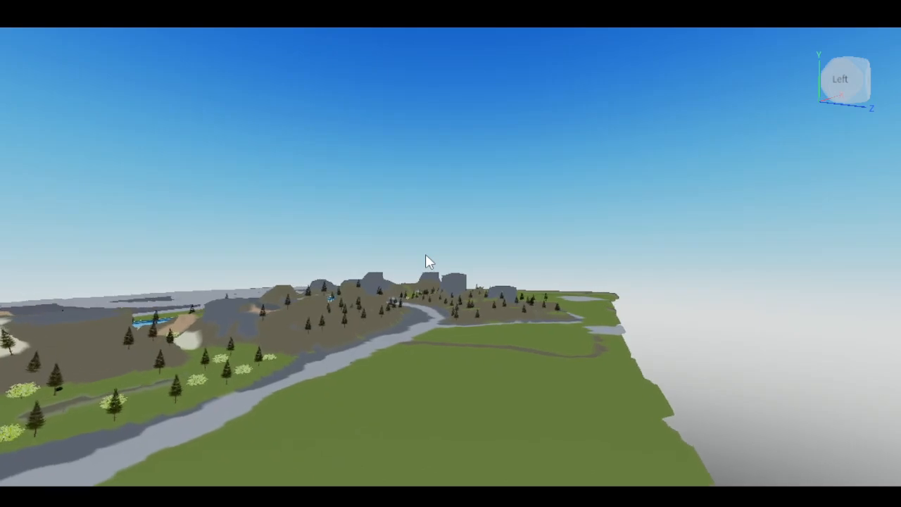
{"action": "key", "text": "w"}
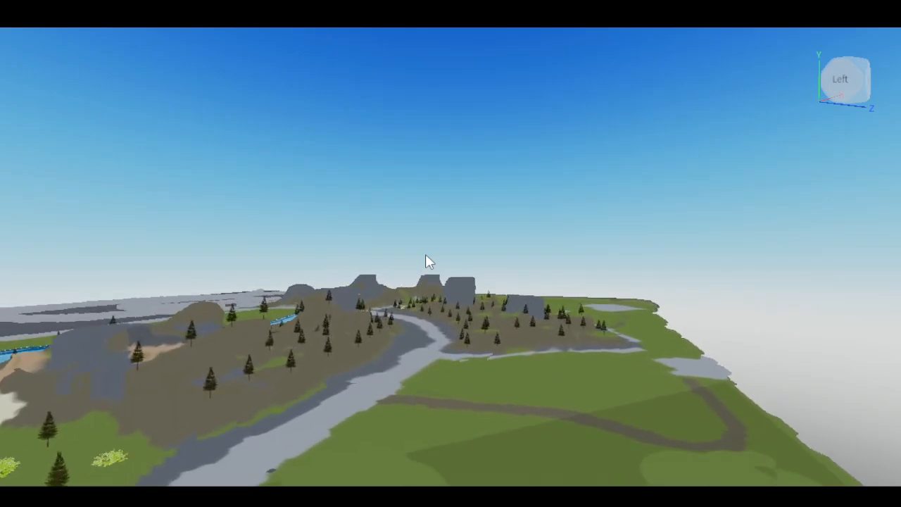
{"action": "key", "text": "w"}
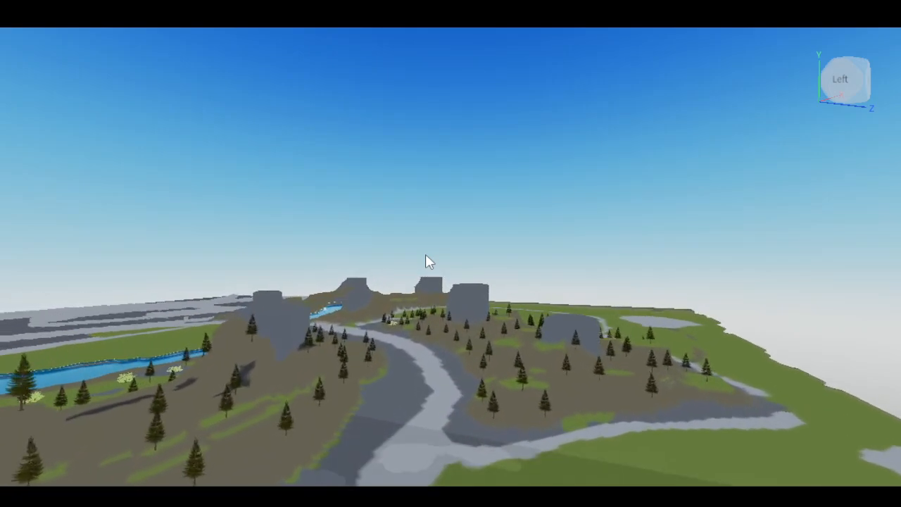
{"action": "key", "text": "w"}
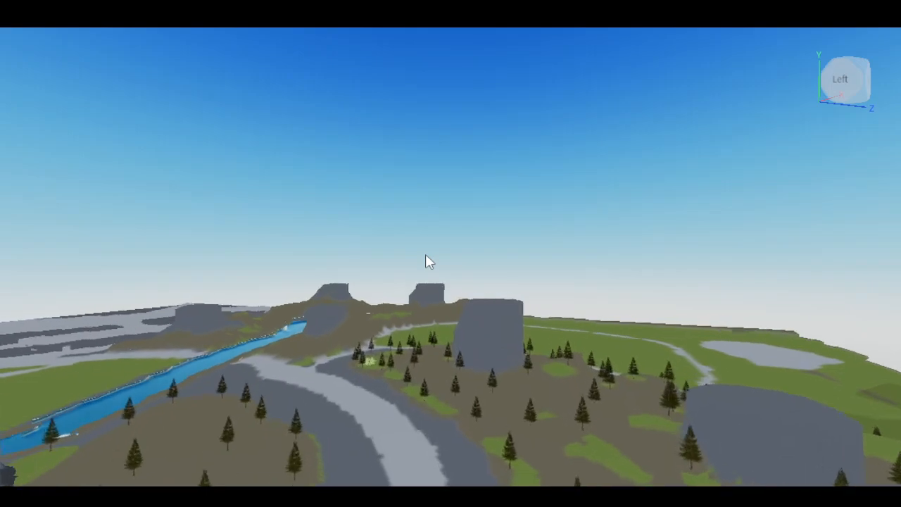
{"action": "key", "text": "w"}
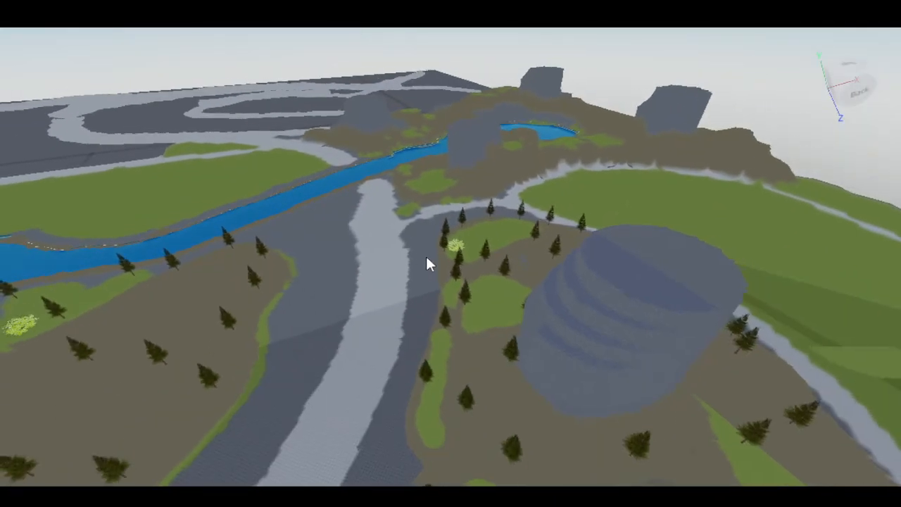
{"action": "key", "text": "s"}
{"action": "right_click_drag", "start_coordinate": [426, 257], "coordinate": [367, 141]}
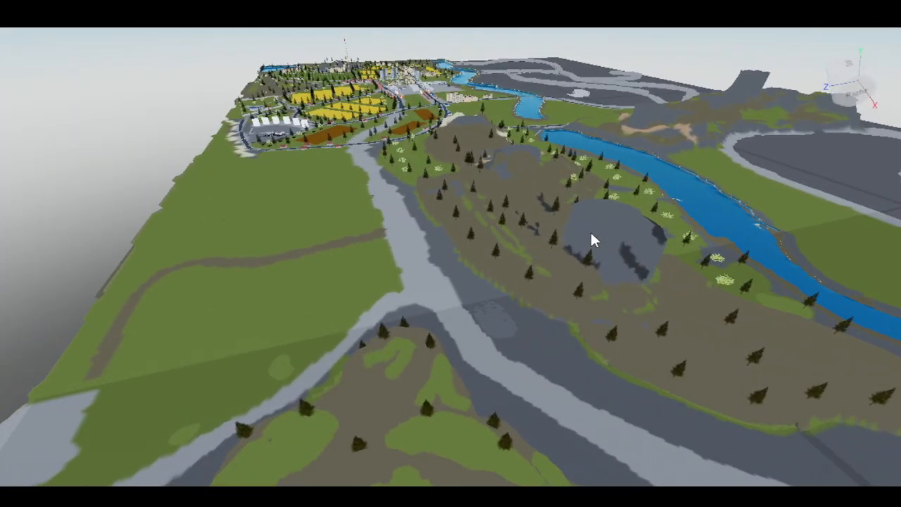
{"action": "right_click_drag", "start_coordinate": [472, 231], "coordinate": [481, 226]}
{"action": "right_click_drag", "start_coordinate": [615, 176], "coordinate": [614, 169]}
{"action": "key", "text": "w"}
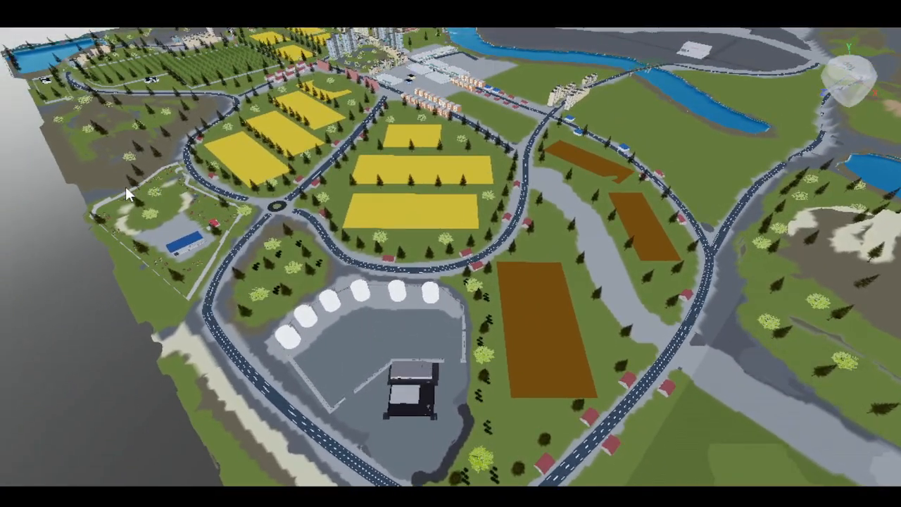
{"action": "right_click_drag", "start_coordinate": [400, 392], "coordinate": [399, 389]}
{"action": "right_click_drag", "start_coordinate": [209, 320], "coordinate": [205, 379]}
{"action": "right_click_drag", "start_coordinate": [309, 336], "coordinate": [402, 263]}
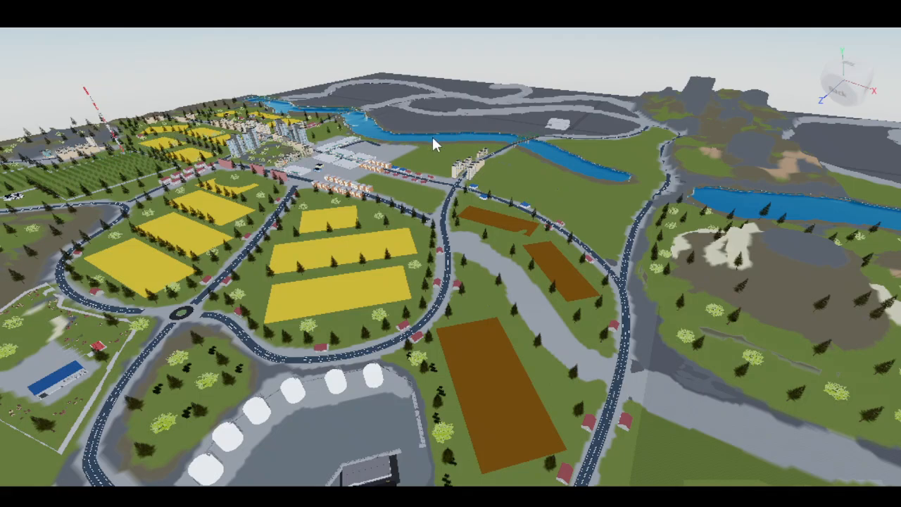
{"action": "scroll", "coordinate": [503, 228], "scroll_direction": "up", "scroll_amount": 2}
{"action": "right_click_drag", "start_coordinate": [431, 299], "coordinate": [415, 370]}
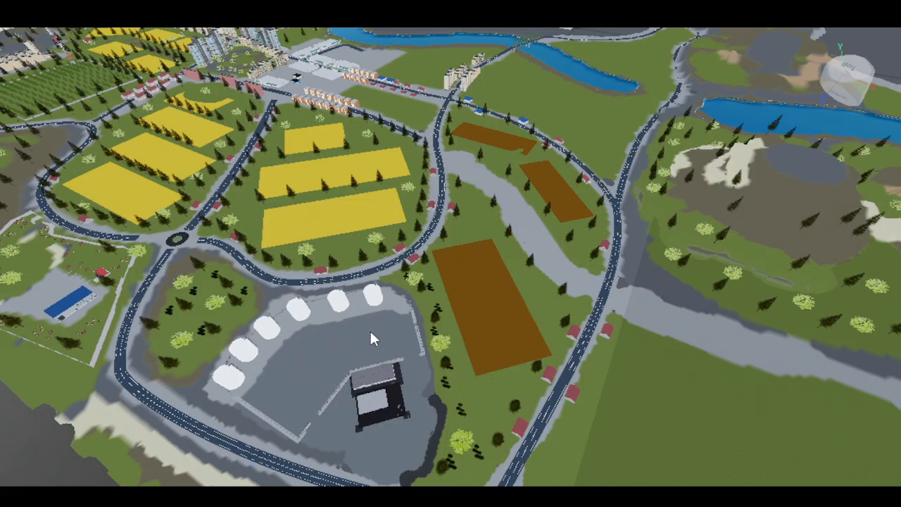
{"action": "scroll", "coordinate": [370, 330], "scroll_direction": "down", "scroll_amount": 3}
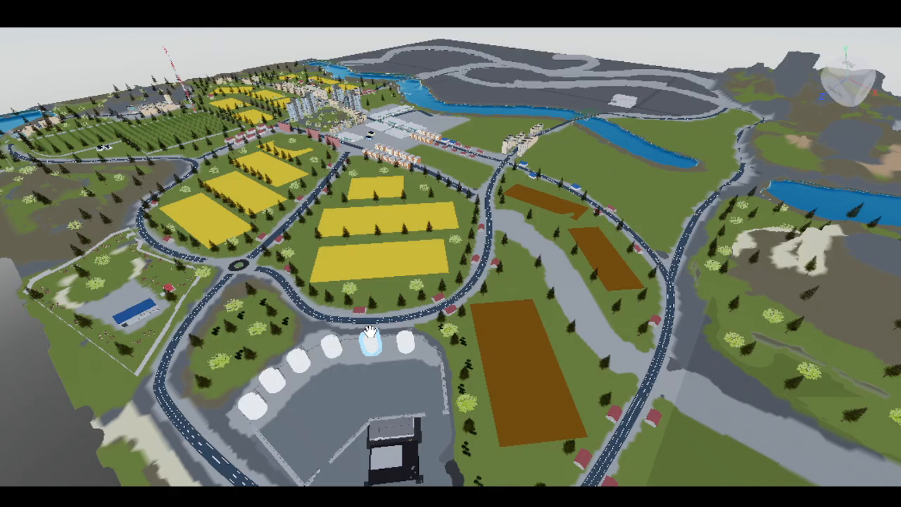
{"action": "right_click_drag", "start_coordinate": [371, 331], "coordinate": [361, 357]}
{"action": "right_click_drag", "start_coordinate": [340, 190], "coordinate": [347, 184]}
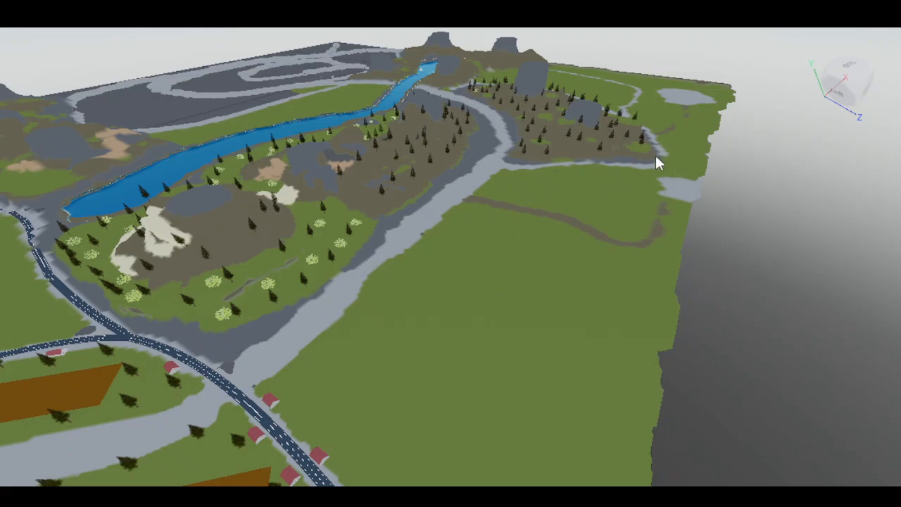
{"action": "right_click_drag", "start_coordinate": [647, 136], "coordinate": [565, 228]}
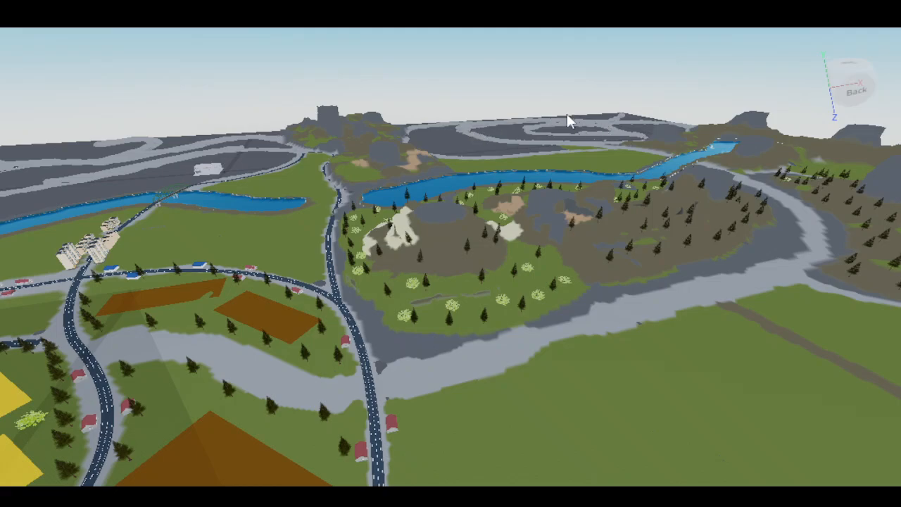
{"action": "right_click_drag", "start_coordinate": [575, 133], "coordinate": [241, 129]}
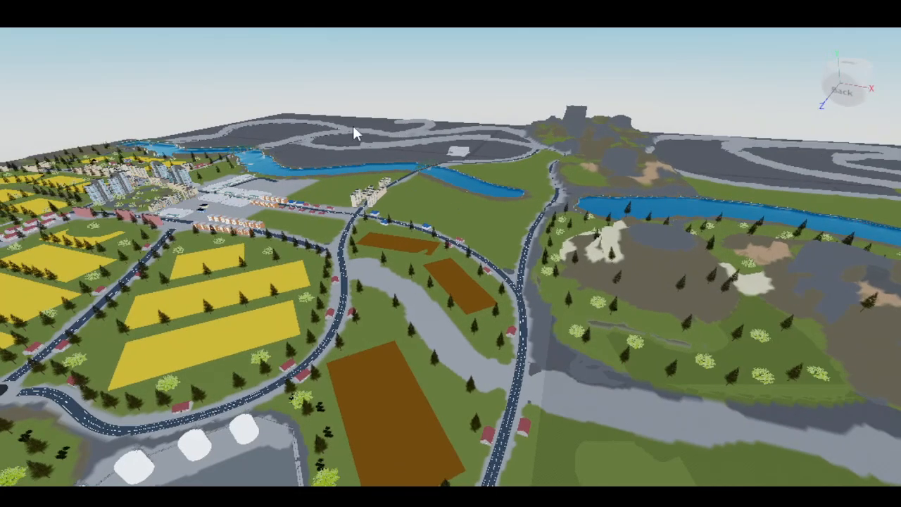
{"action": "right_click_drag", "start_coordinate": [333, 123], "coordinate": [310, 122]}
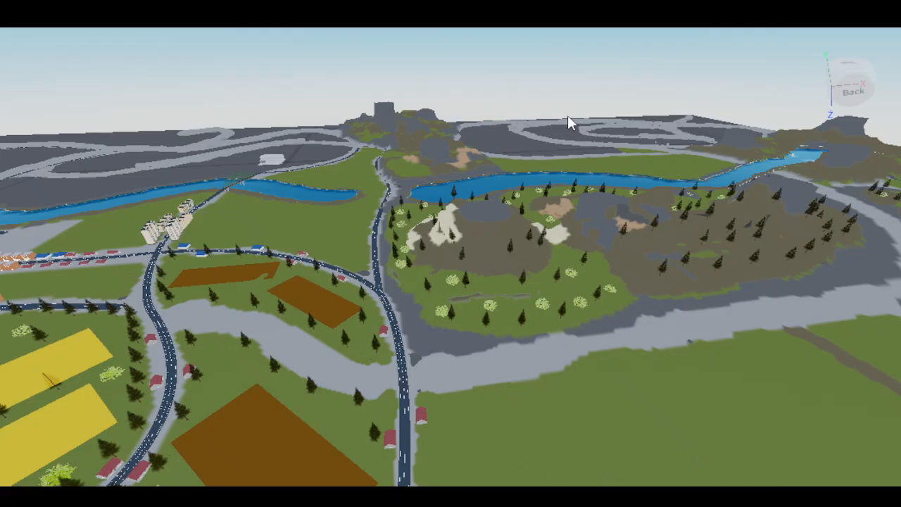
{"action": "right_click_drag", "start_coordinate": [611, 126], "coordinate": [659, 122]}
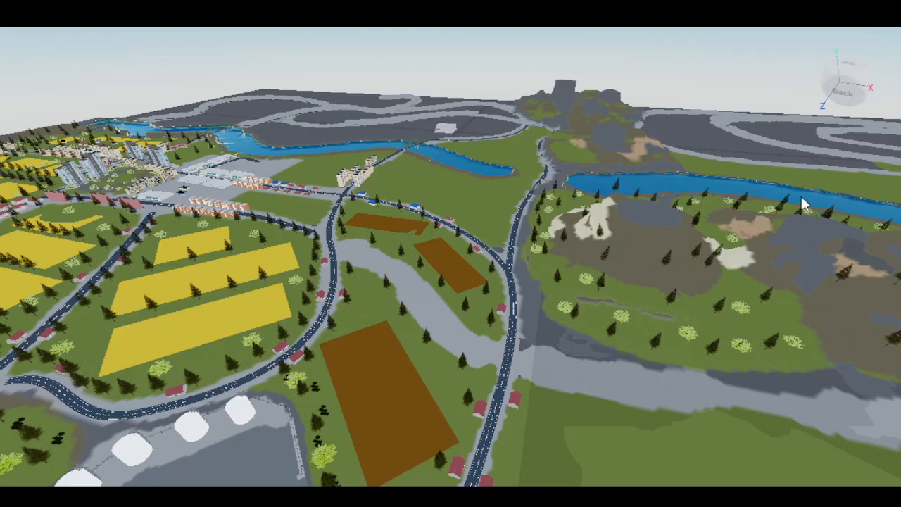
{"action": "right_click_drag", "start_coordinate": [801, 194], "coordinate": [417, 190]}
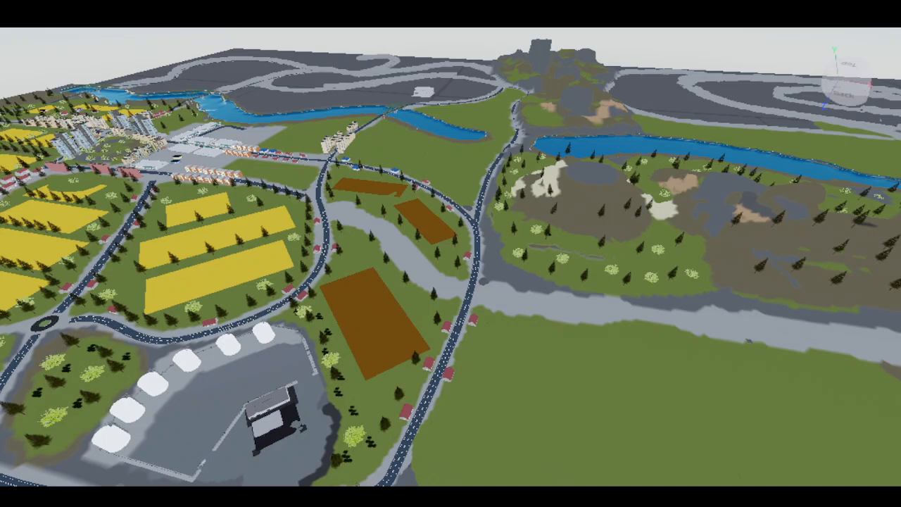
{"action": "right_click_drag", "start_coordinate": [268, 246], "coordinate": [326, 268]}
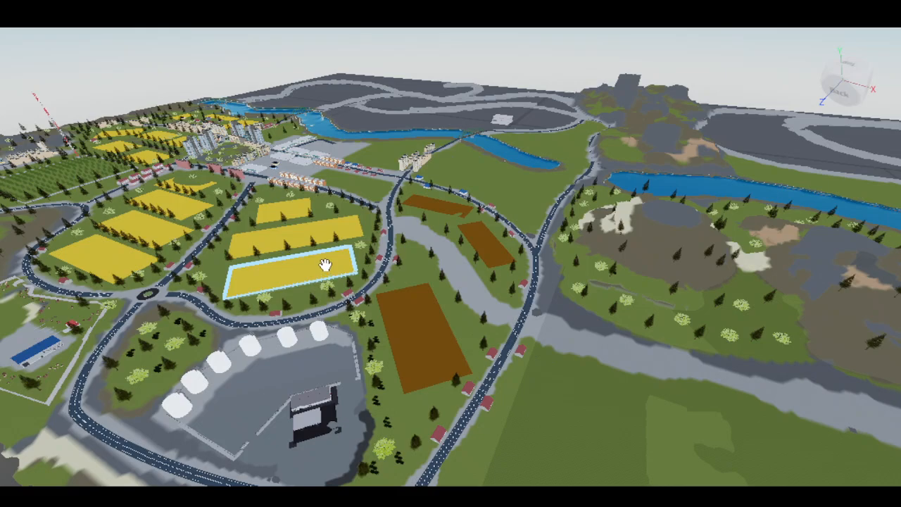